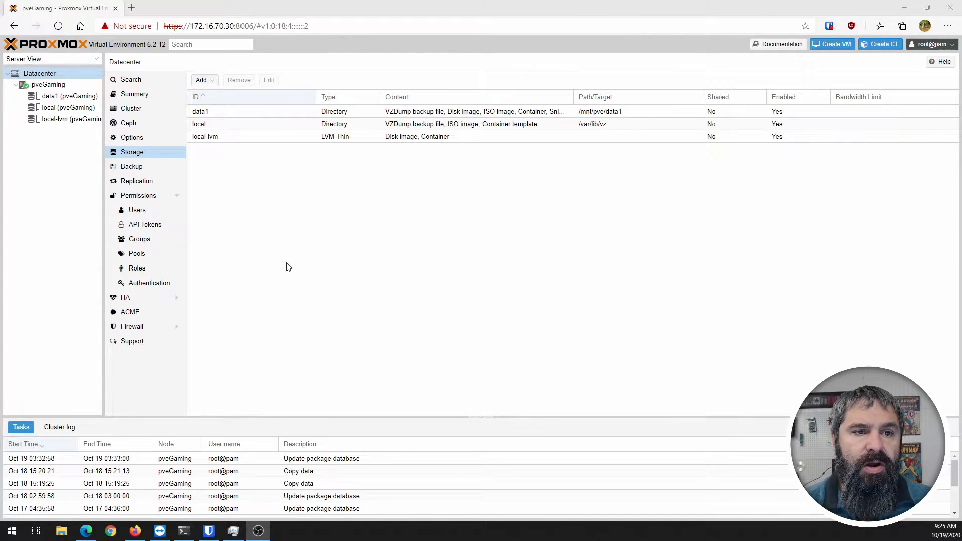
Examine the physical disks of node pveGaming, comparing the /dev/sda and /dev/sdb entries.
click(46, 85)
click(50, 74)
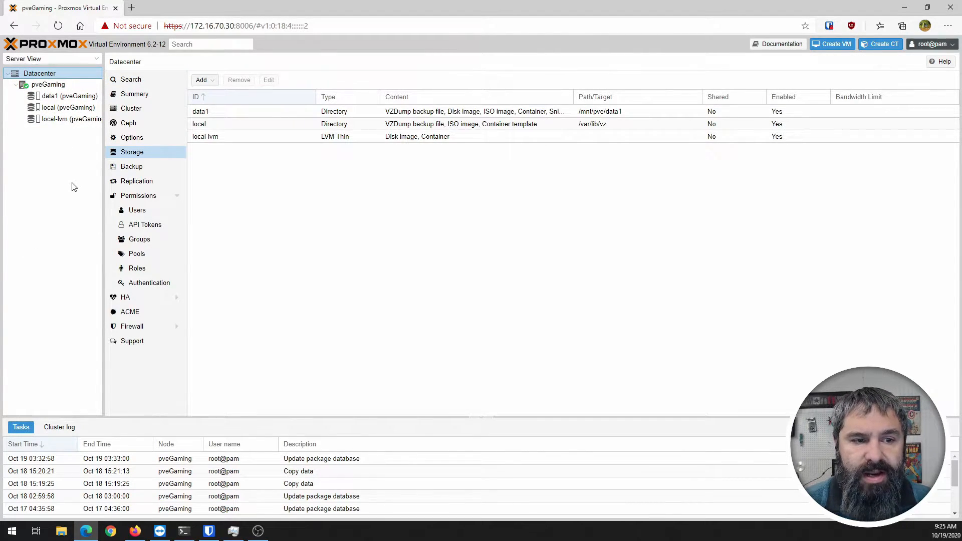
click(49, 84)
click(128, 268)
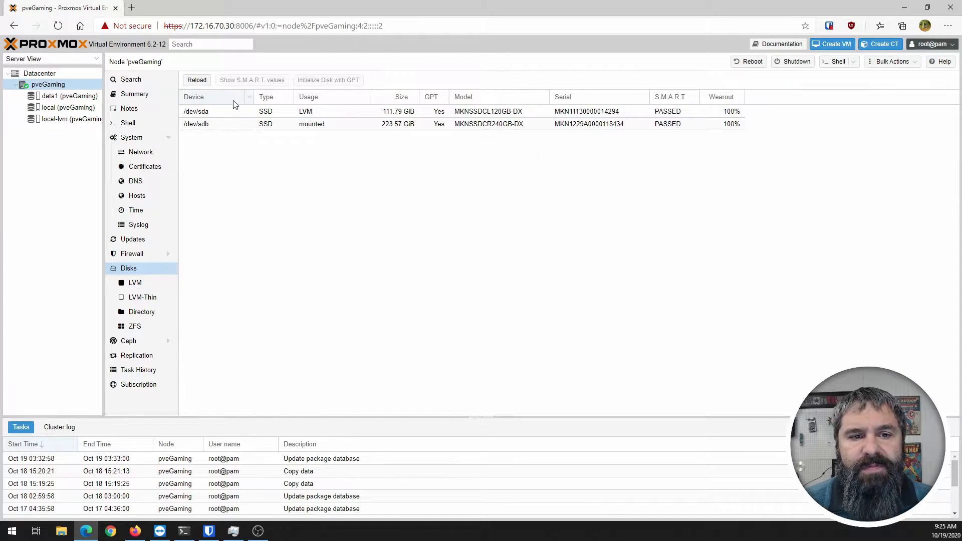
click(237, 114)
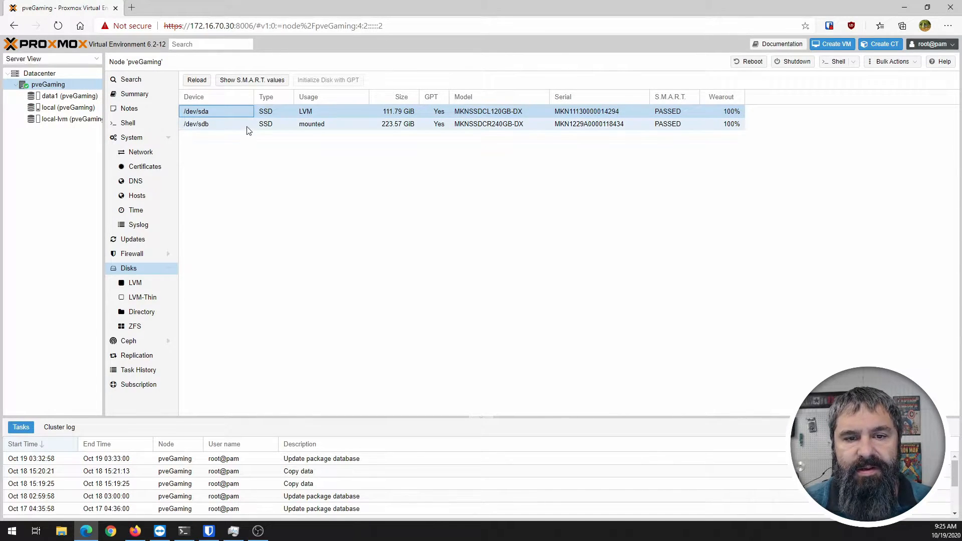
click(242, 126)
click(227, 111)
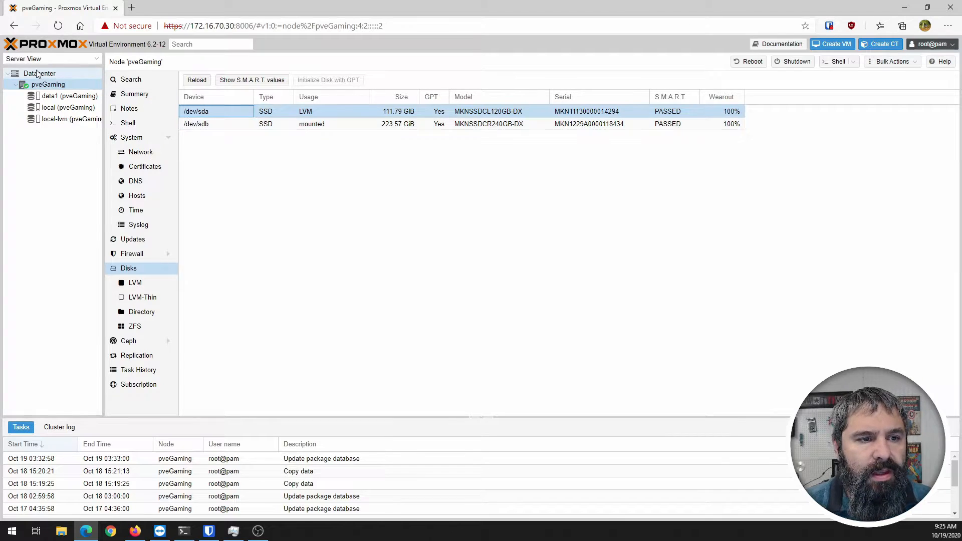
Review the pveGaming node summary for its processor model, memory and kernel version.
click(123, 95)
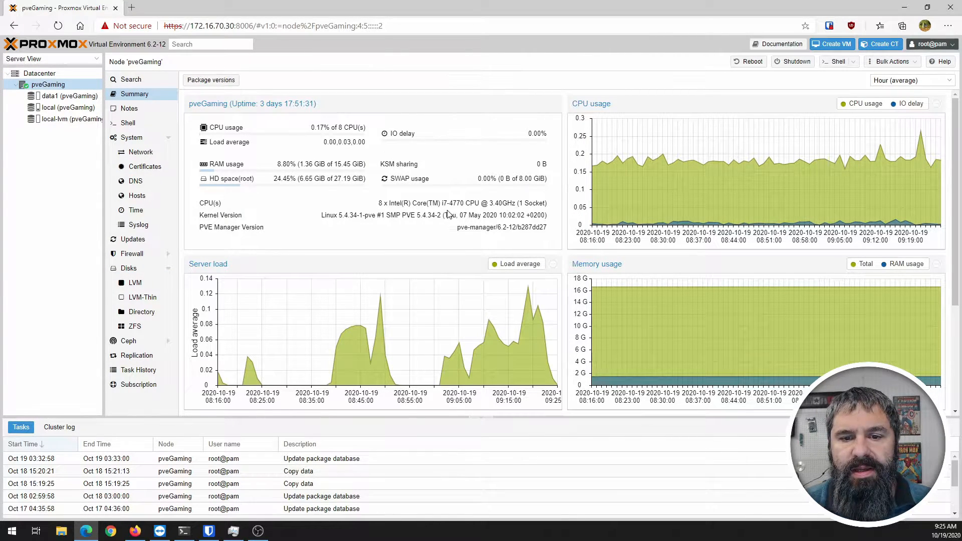
drag(441, 202, 473, 205)
click(382, 227)
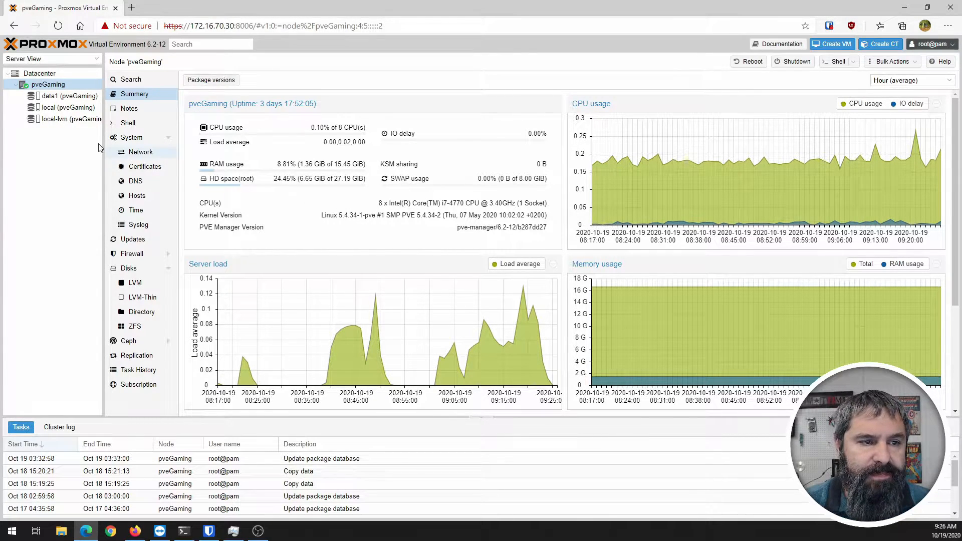
Switch to the terminal's root session on pveGaming and open /etc/default/grub in nano.
click(183, 531)
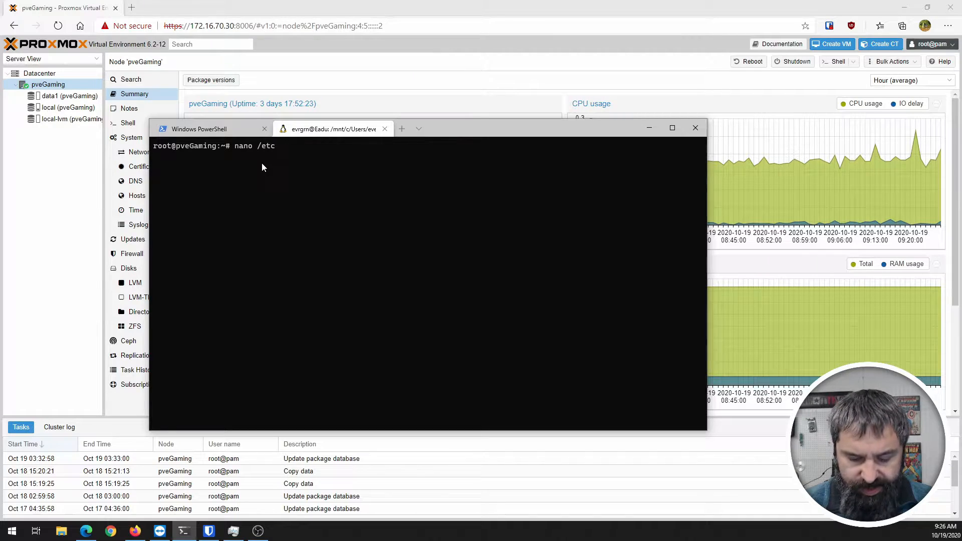
text(def)
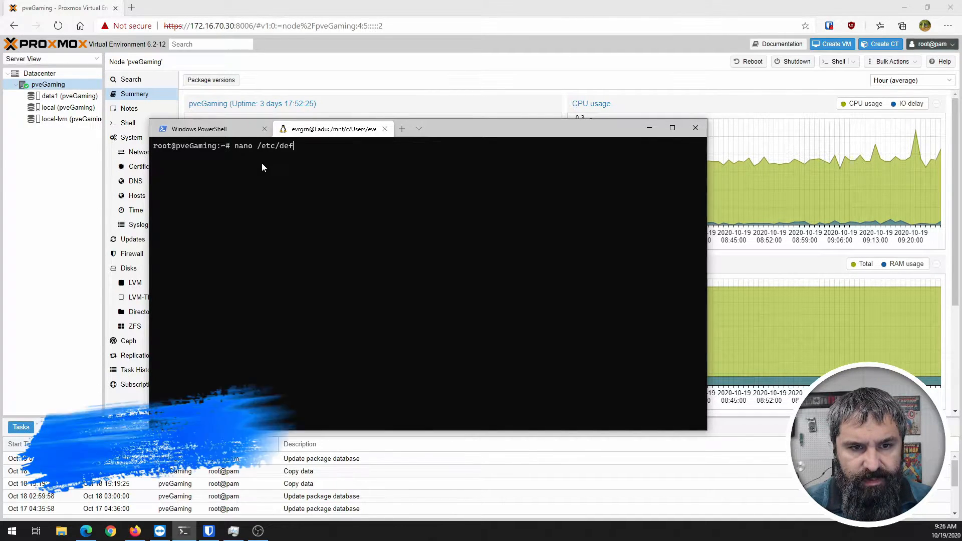
text(ault/)
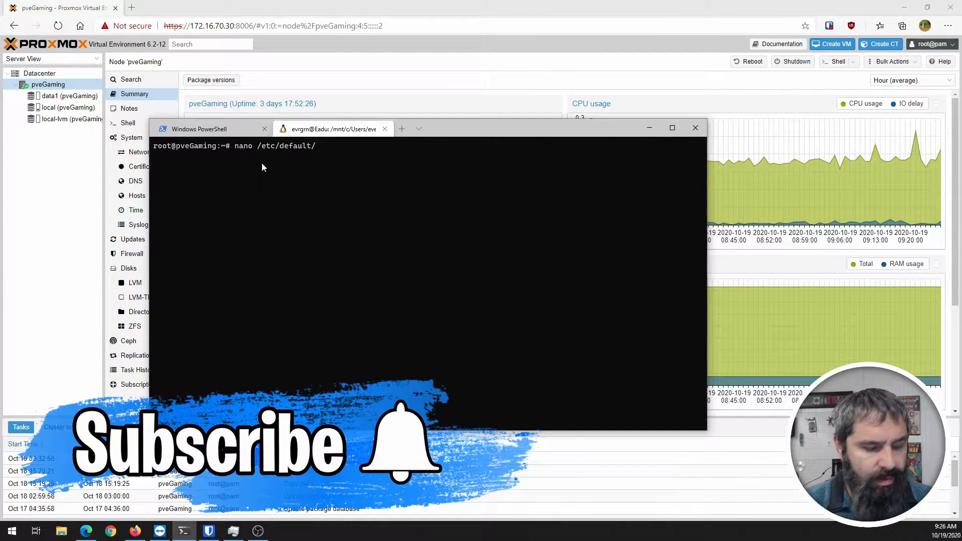
text(grub)
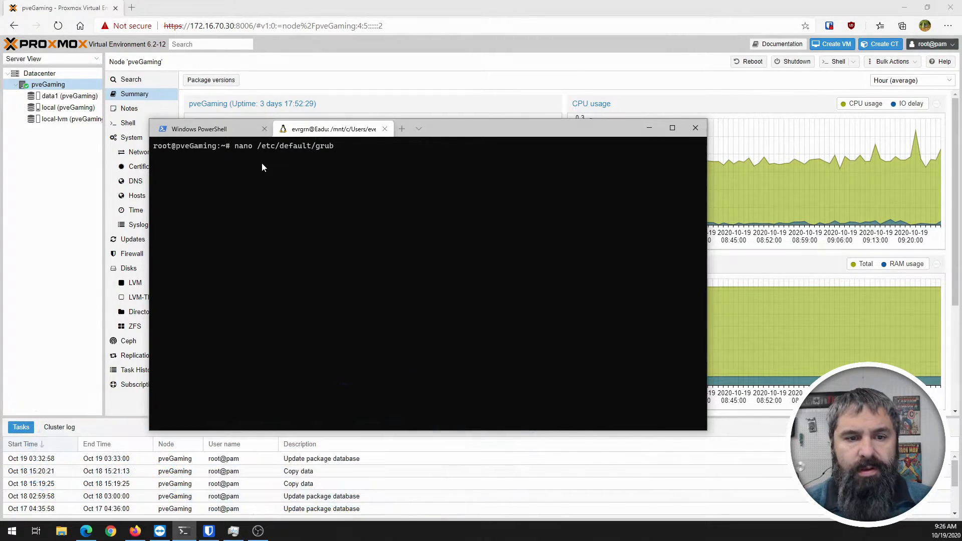
key(Return)
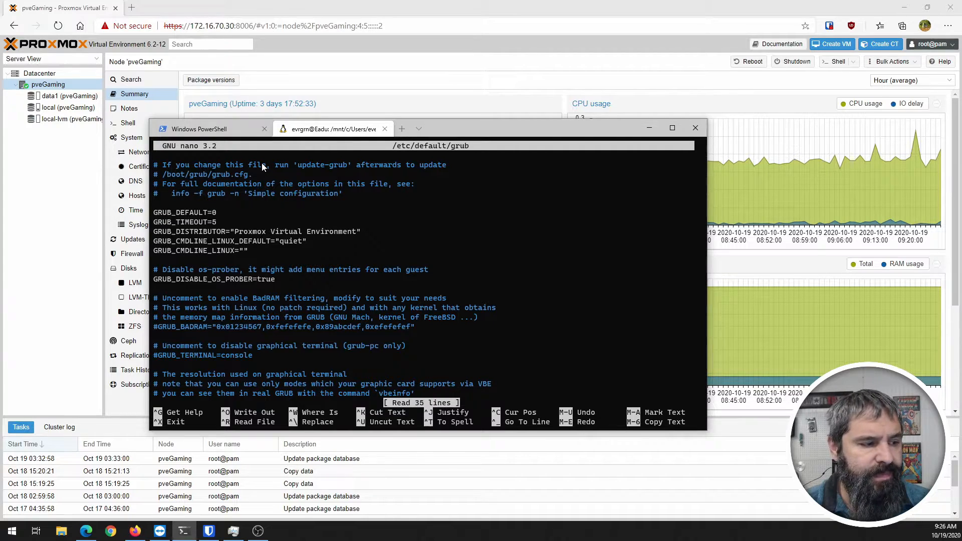
Add intel_iommu=on after quiet in GRUB_CMDLINE_LINUX_DEFAULT, then save /etc/default/grub and exit nano.
key(Down)
key(Down)
key(Down)
key(Down)
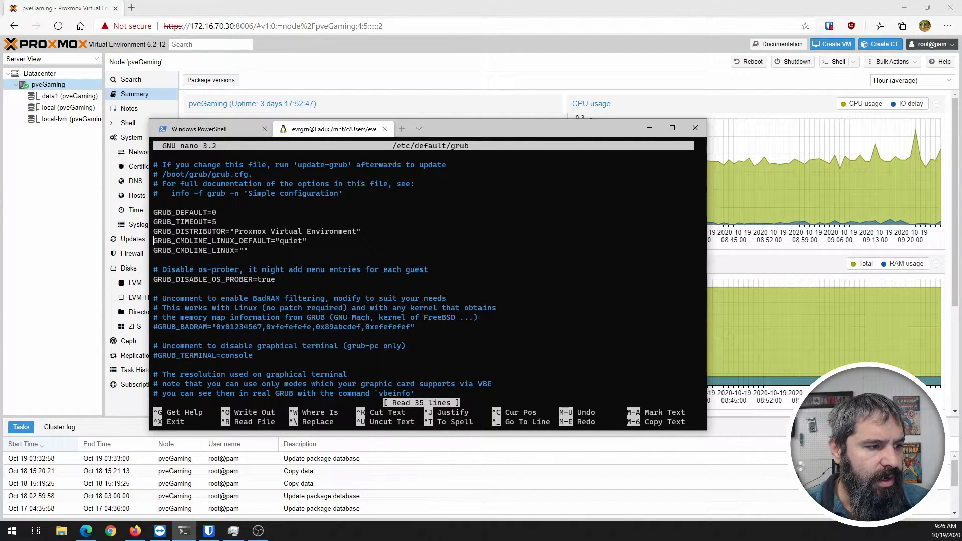
key(alt+Tab)
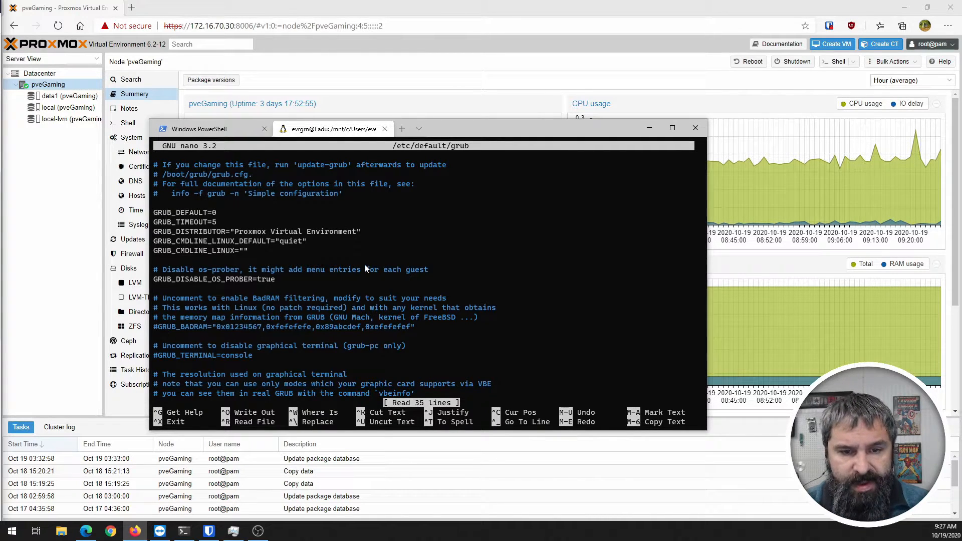
click(354, 231)
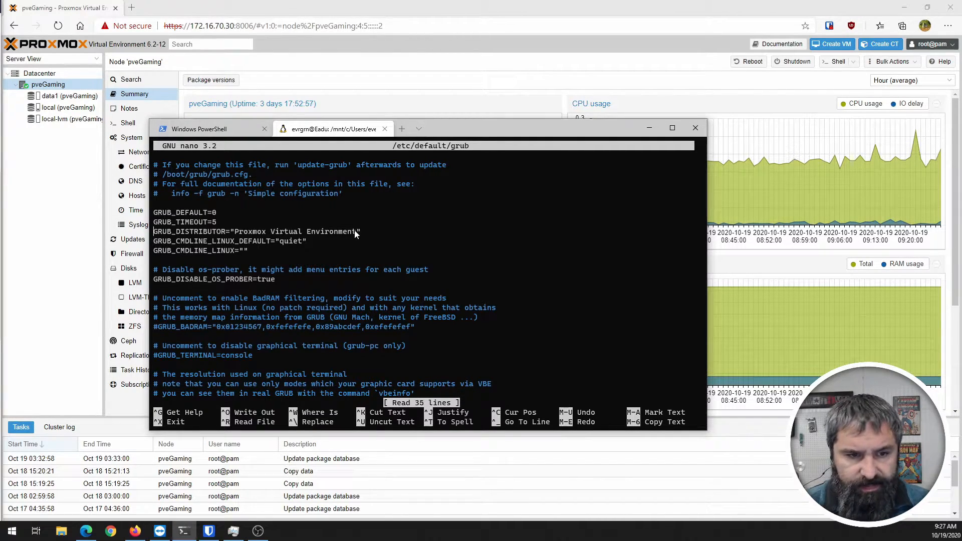
key(Down)
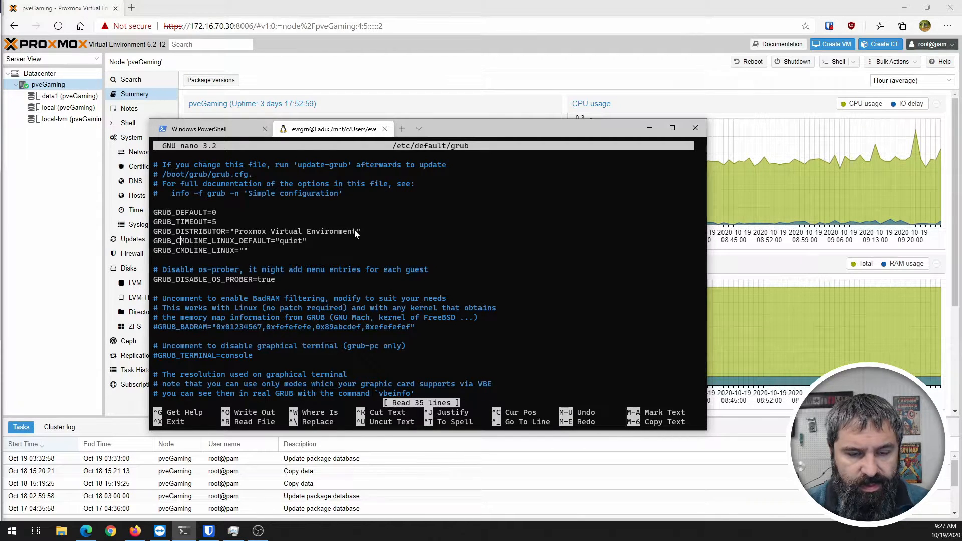
key(Right)
key(Right)
key(Right)
key(Right)
key(Right)
key(Right)
key(Right)
key(Right)
key(Right)
key(Right)
key(Right)
key(Right)
key(Right)
key(Right)
key(Right)
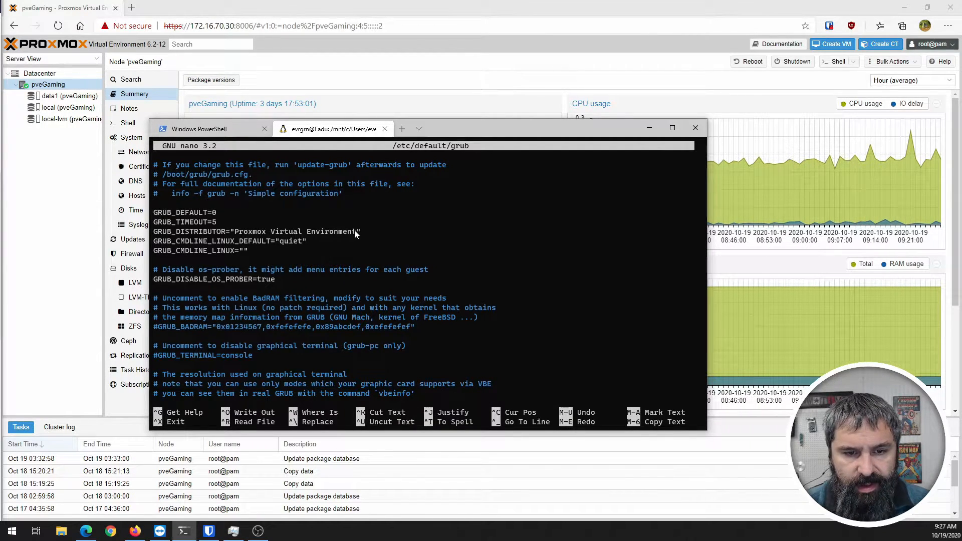
text(intel_iommu=on)
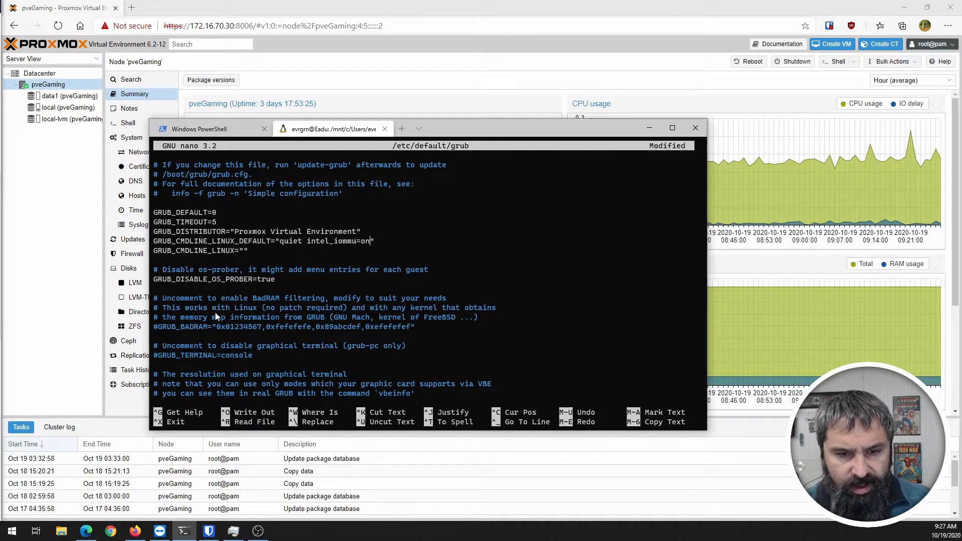
key(ctrl+x)
key(y)
key(Return)
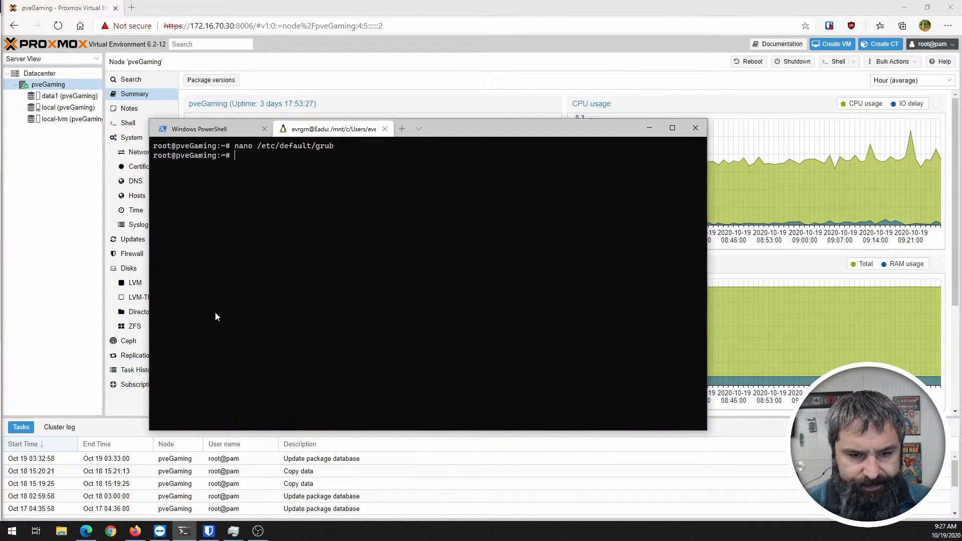
Run update-grub to regenerate the boot configuration, and enlarge the terminal text and maximize its window.
text(update-grub)
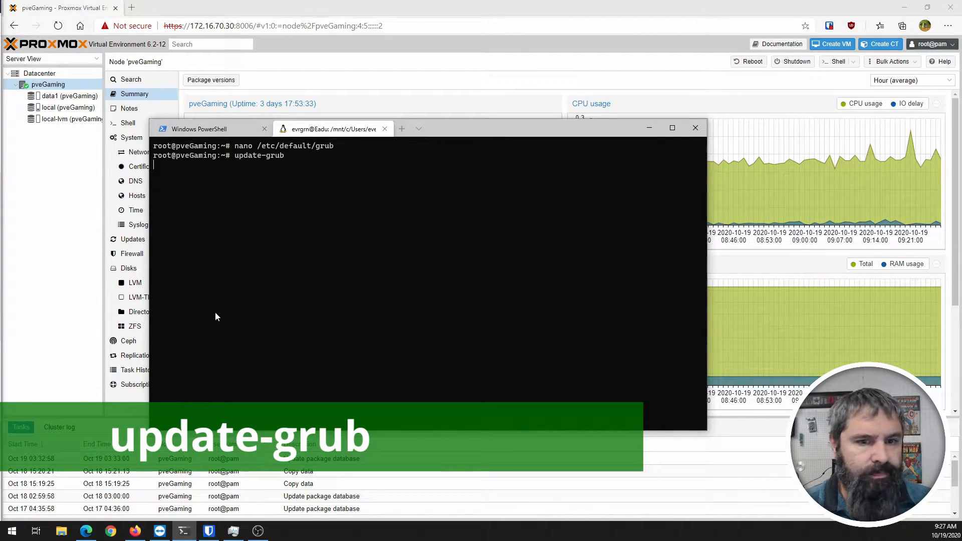
key(Return)
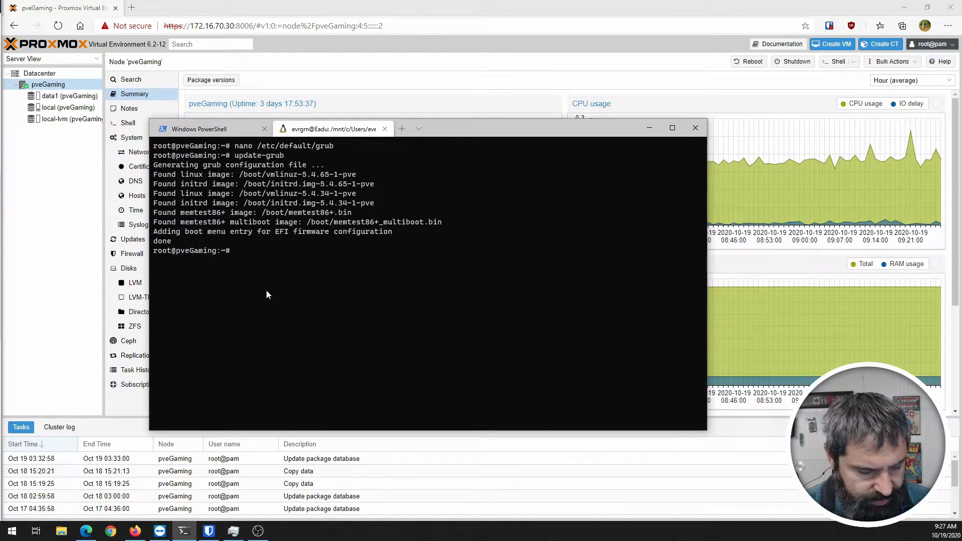
scroll(266, 294, up, 4)
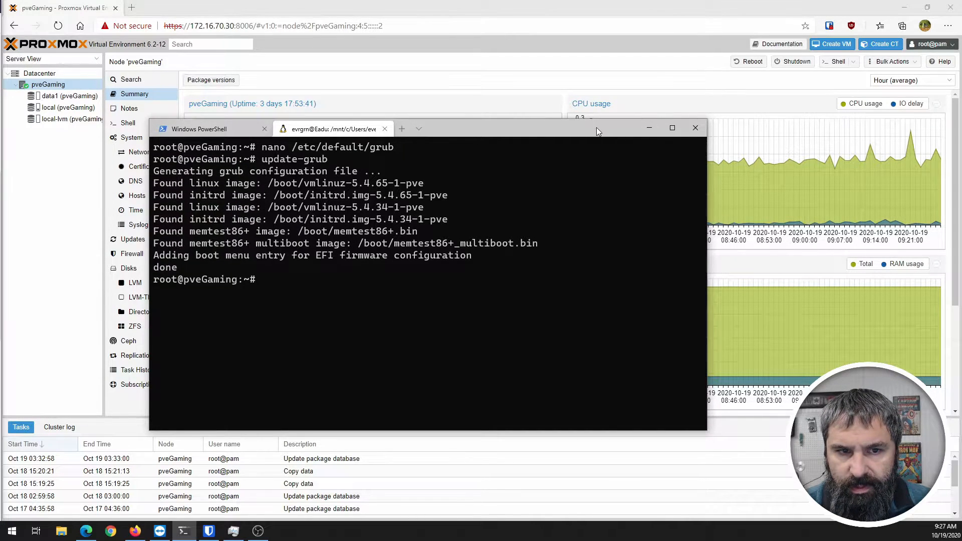
drag(596, 128, 581, 94)
click(654, 95)
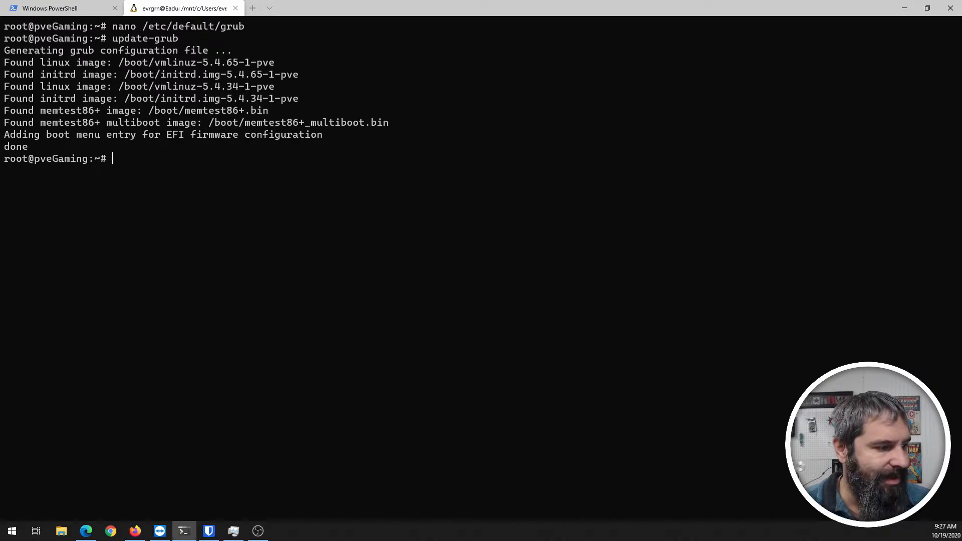
Open /etc/modules in nano from the root shell.
key(alt+Tab)
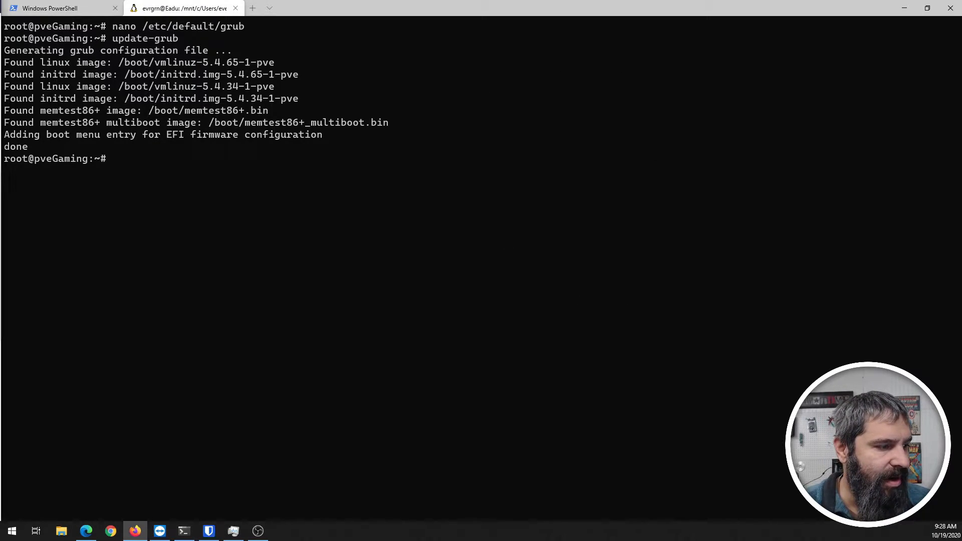
click(235, 197)
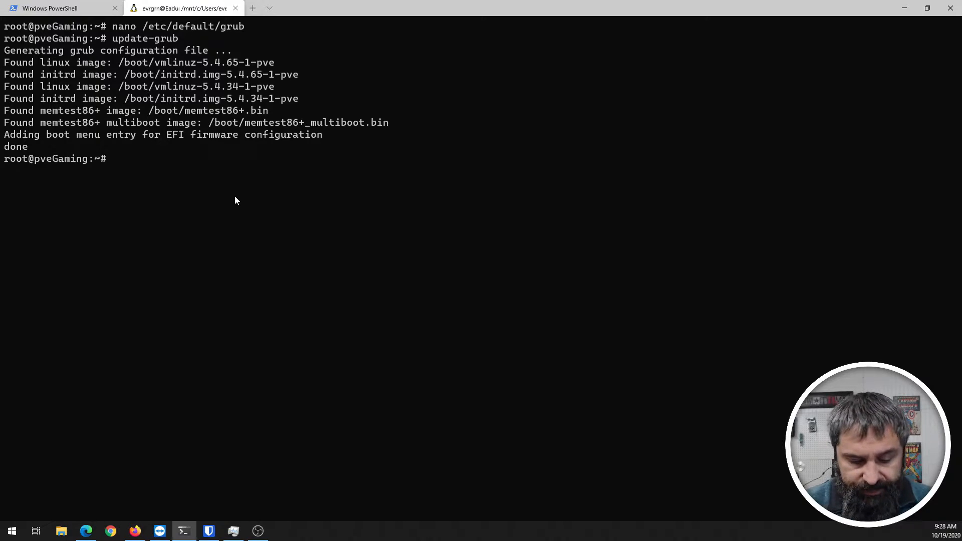
text(nano )
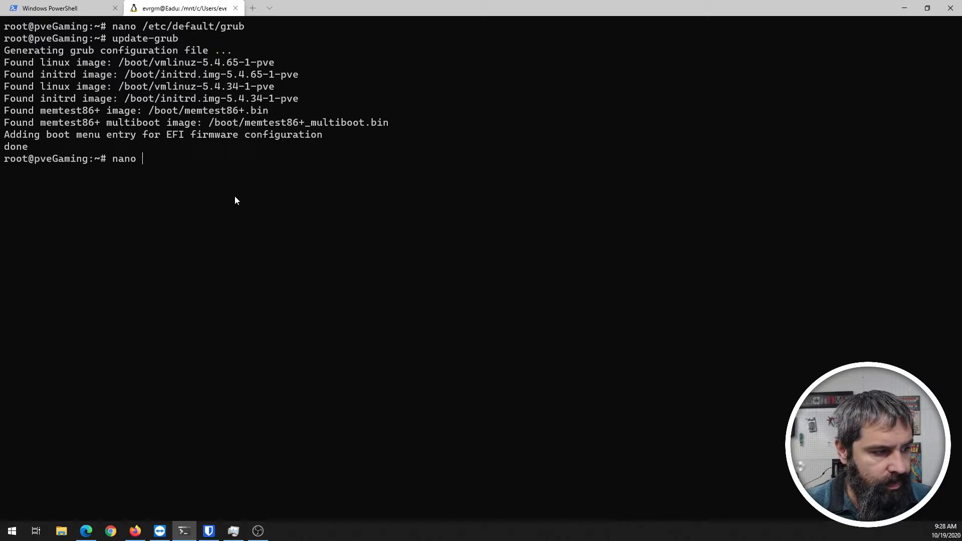
text(/etc/mo)
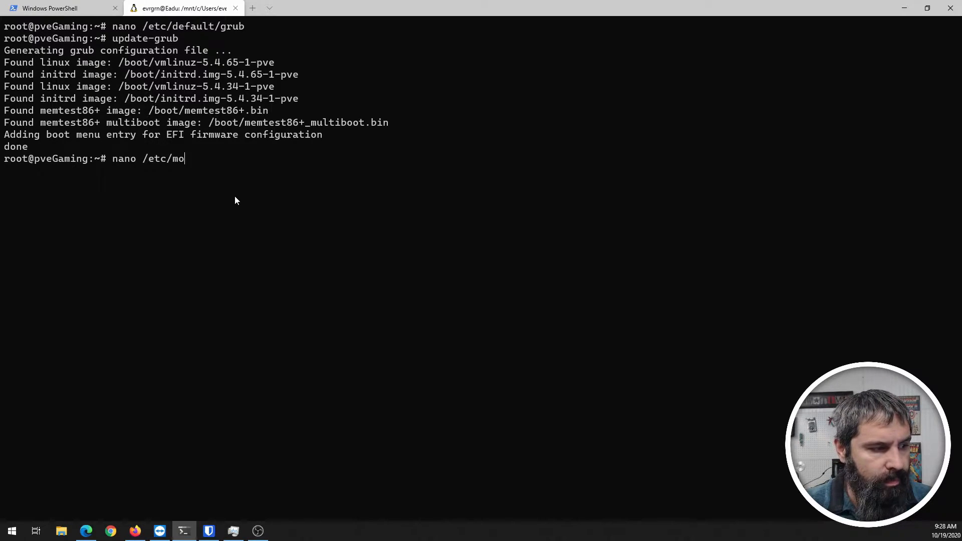
text(dules)
key(Return)
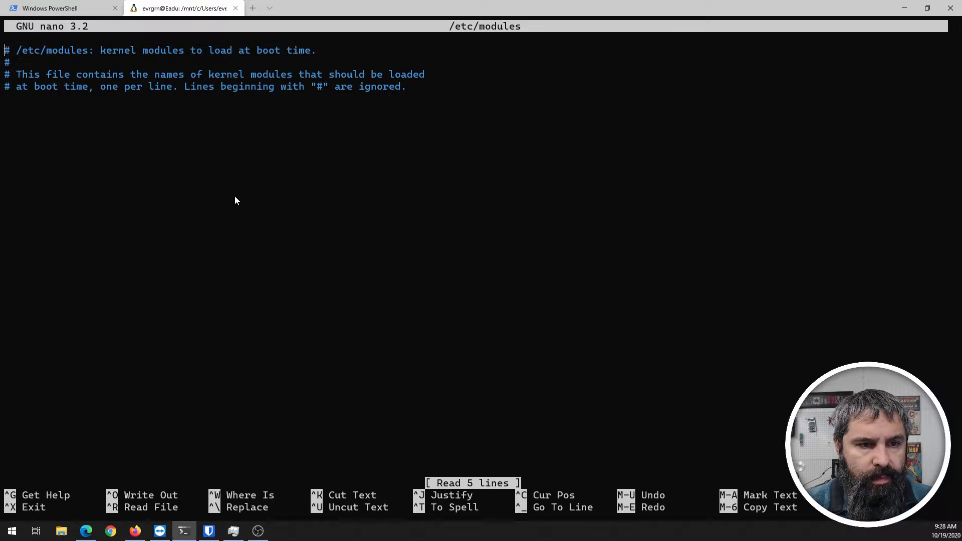
Paste the modules vfio, vfio_iommu_type1, vfio_pci and vfio_virqfd below the comments in /etc/modules, then save and exit nano.
key(Down)
key(Down)
key(Down)
key(Down)
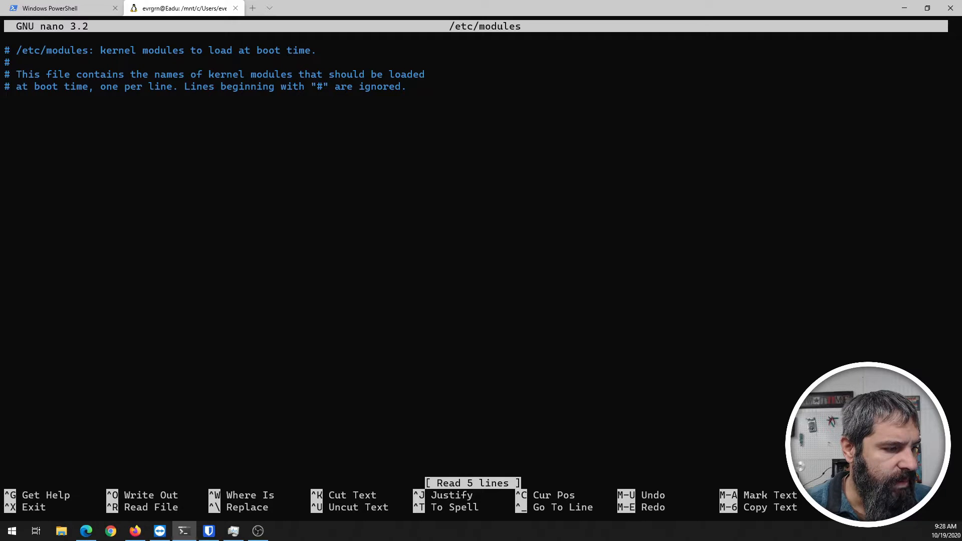
key(alt+Tab)
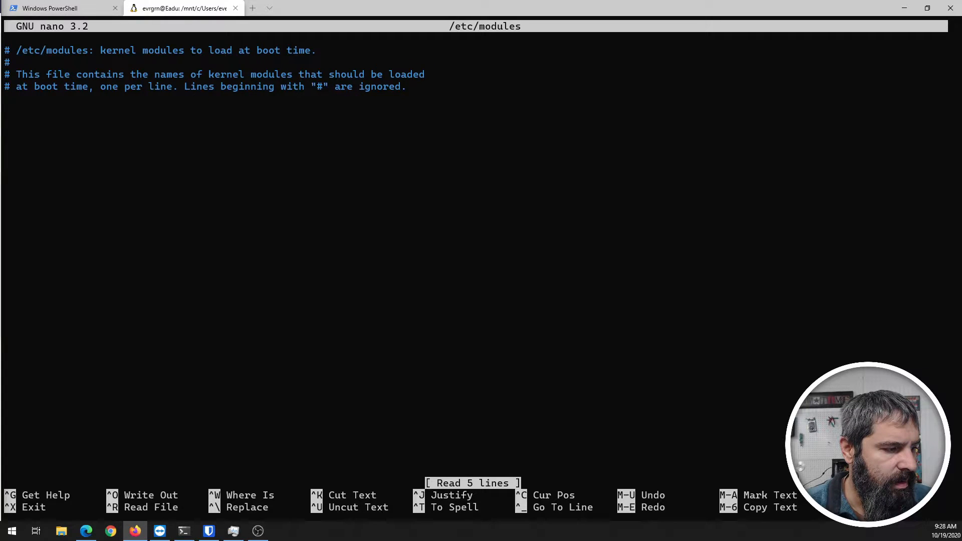
right_click(100, 119)
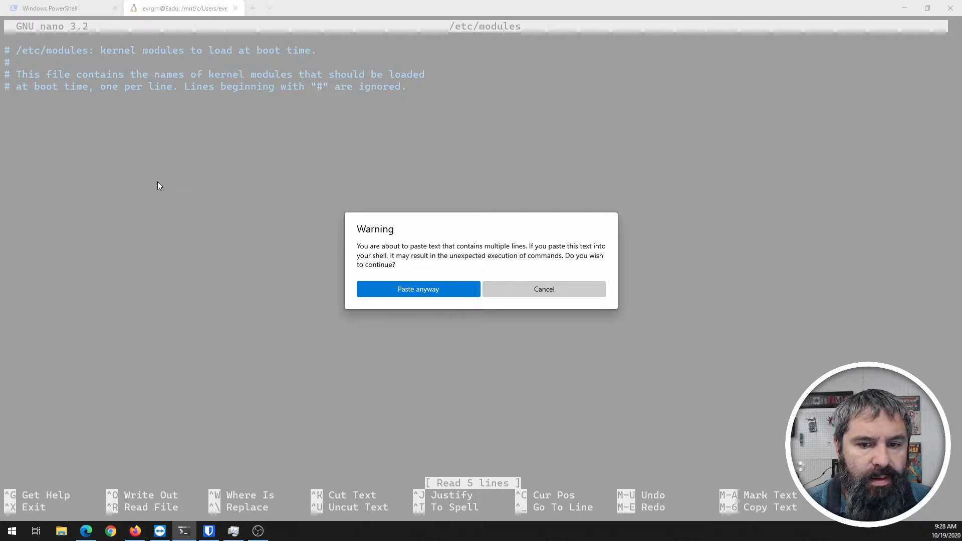
click(440, 289)
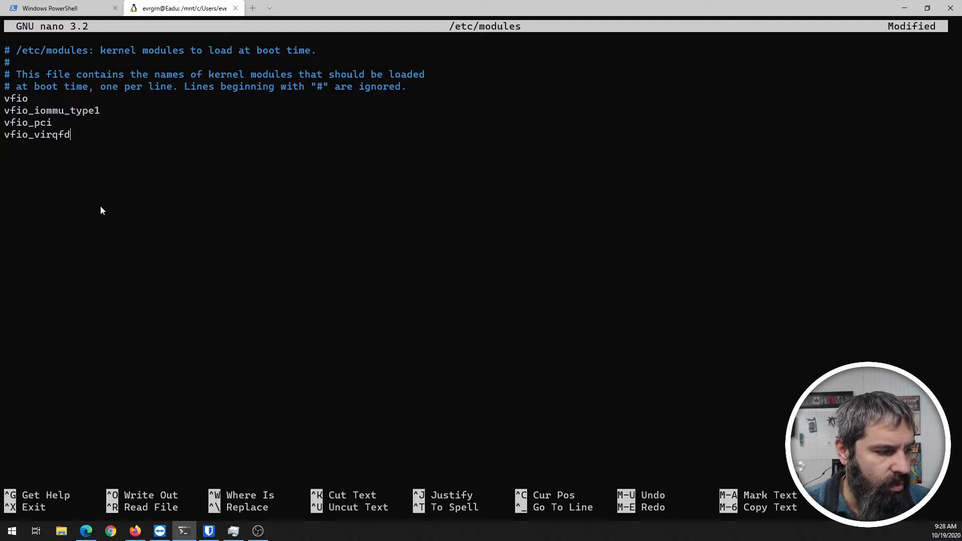
key(ctrl+x)
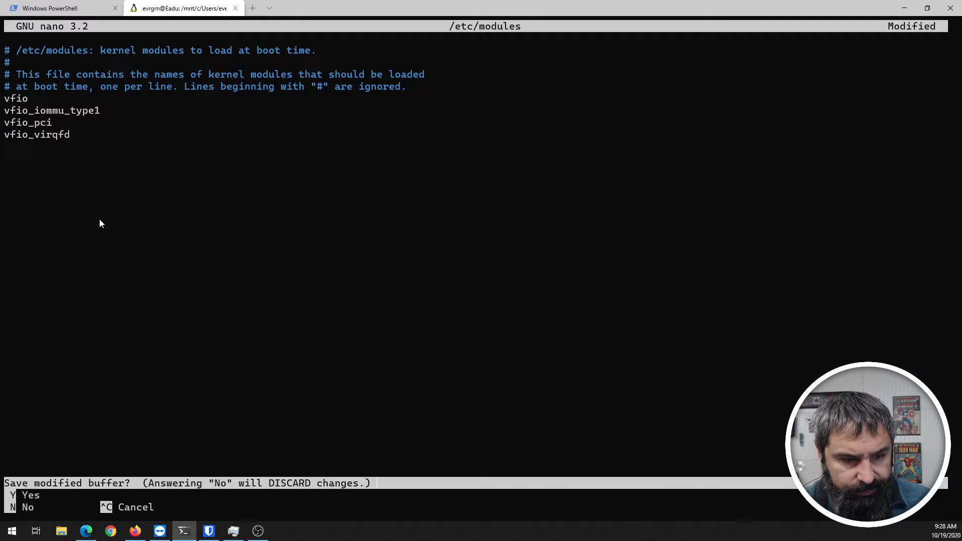
key(y)
key(Return)
Reboot the pveGaming node from the root shell and recall the SSH connection command at the local prompt.
click(0, 218)
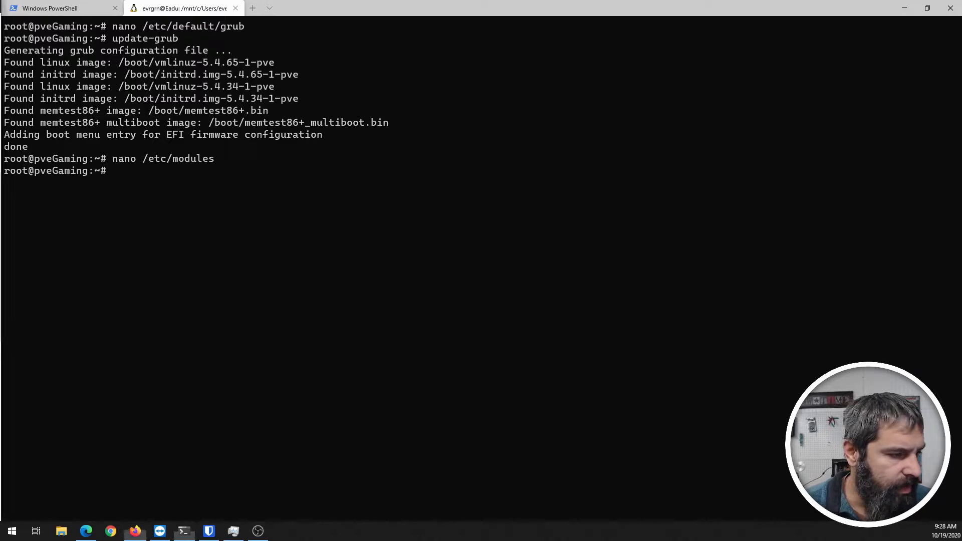
click(141, 305)
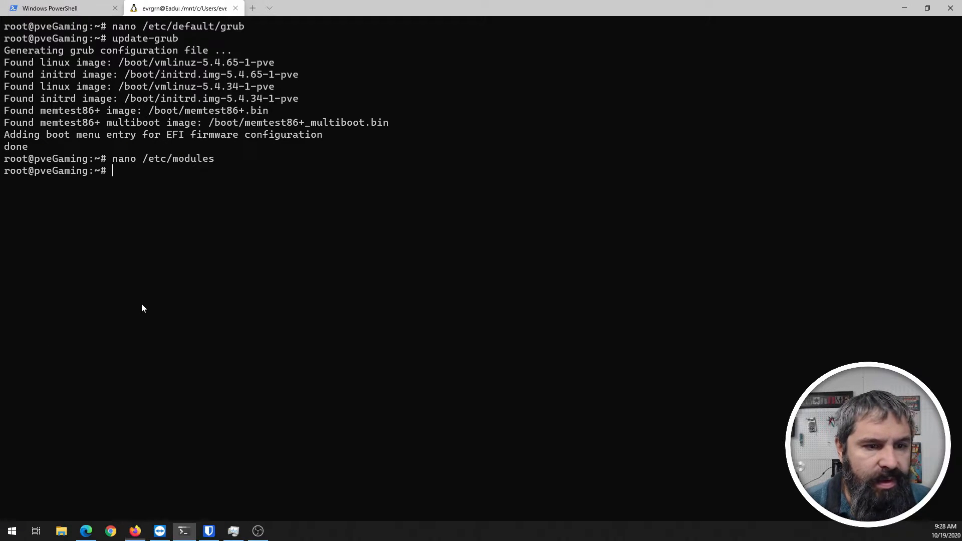
text(r)
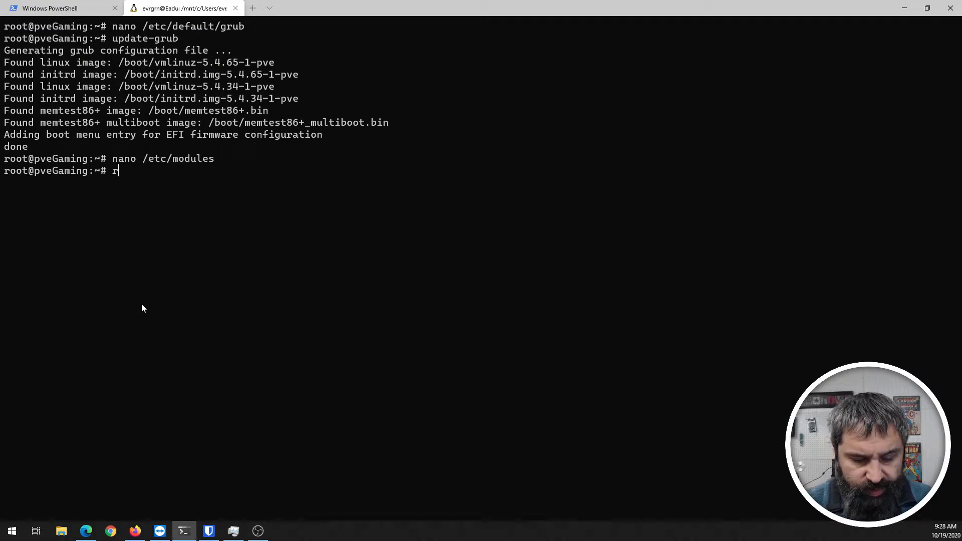
text(eboot)
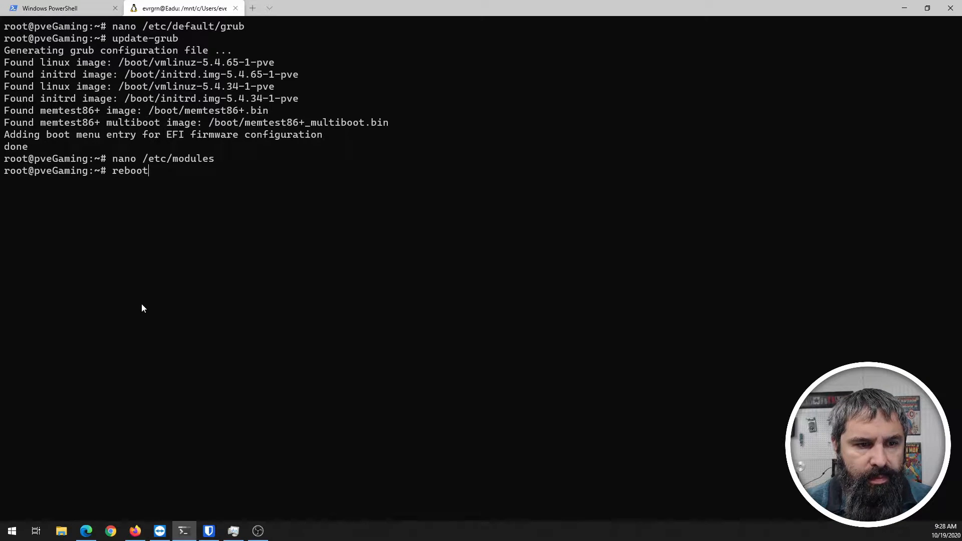
key(Return)
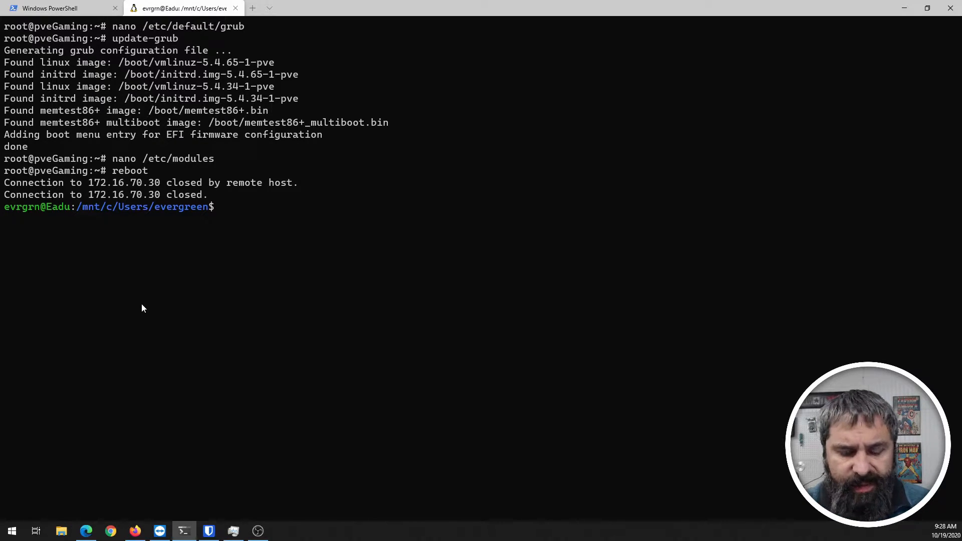
key(Up)
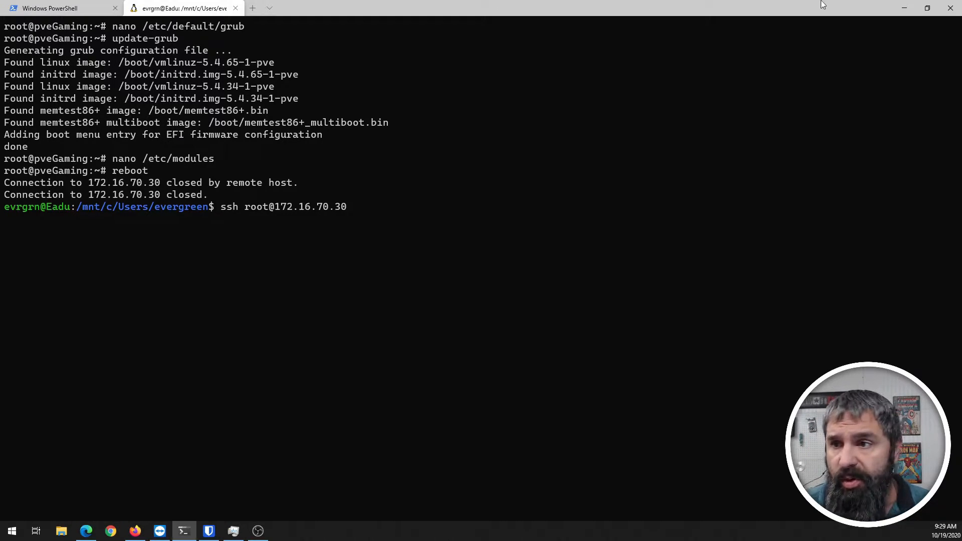
Switch to the Proxmox web interface and review pveGaming's disks and the contents of its data1, local and local-lvm storages.
click(897, 8)
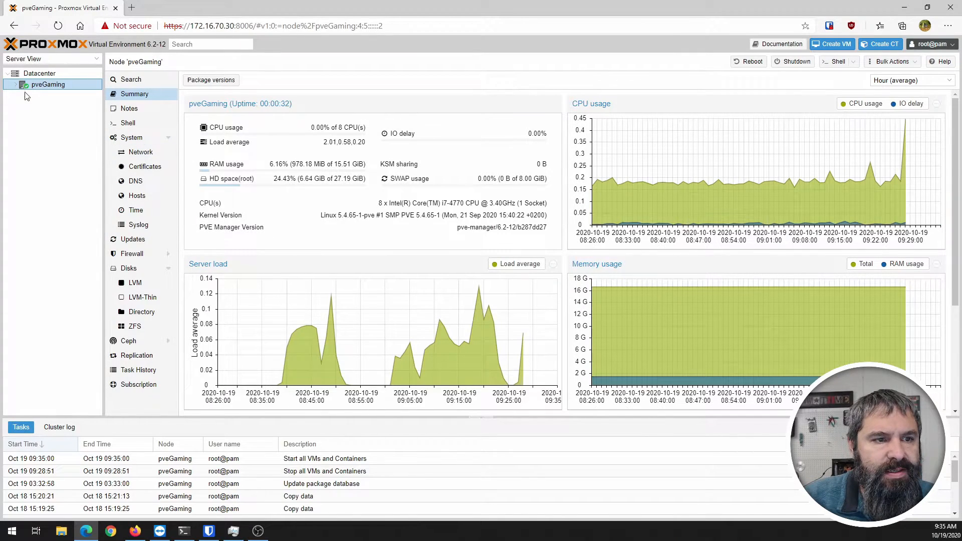
click(15, 85)
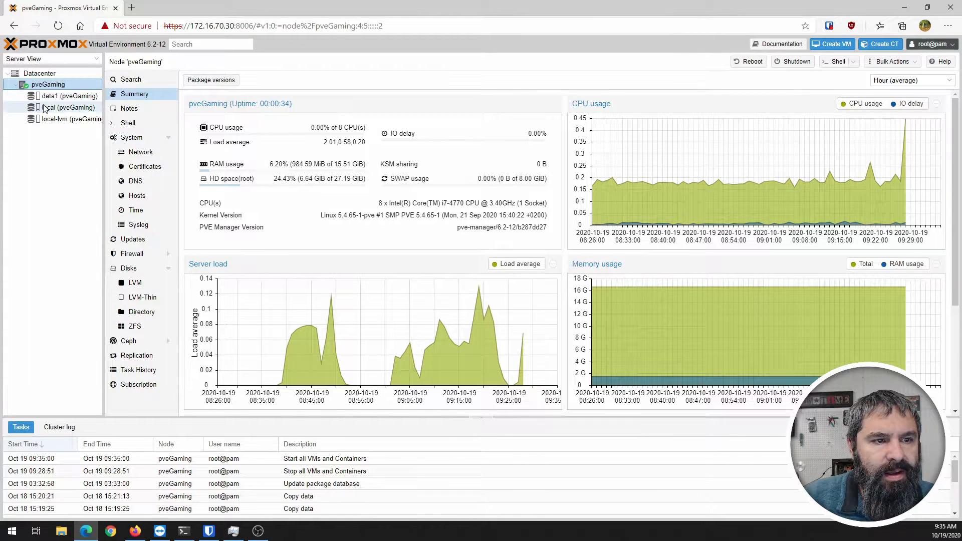
click(129, 269)
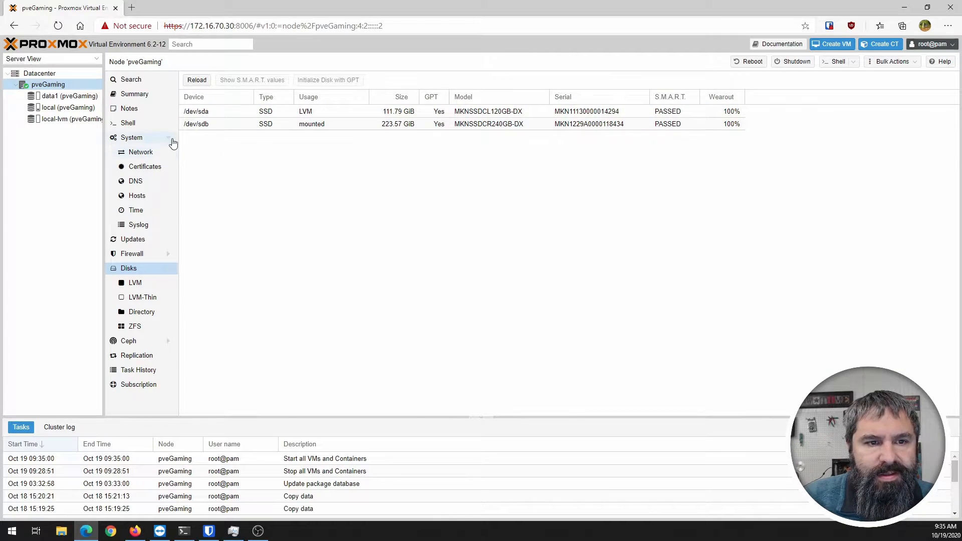
click(53, 96)
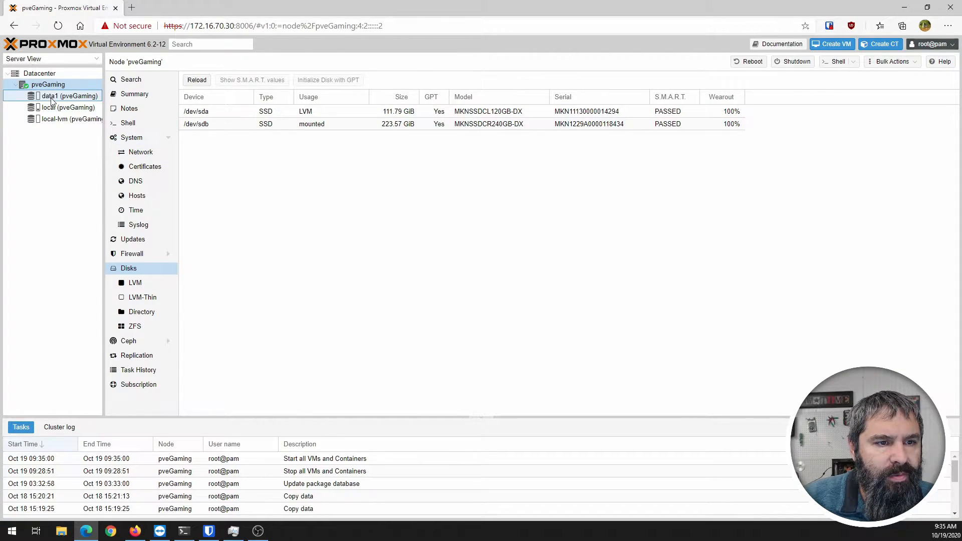
click(132, 95)
click(75, 107)
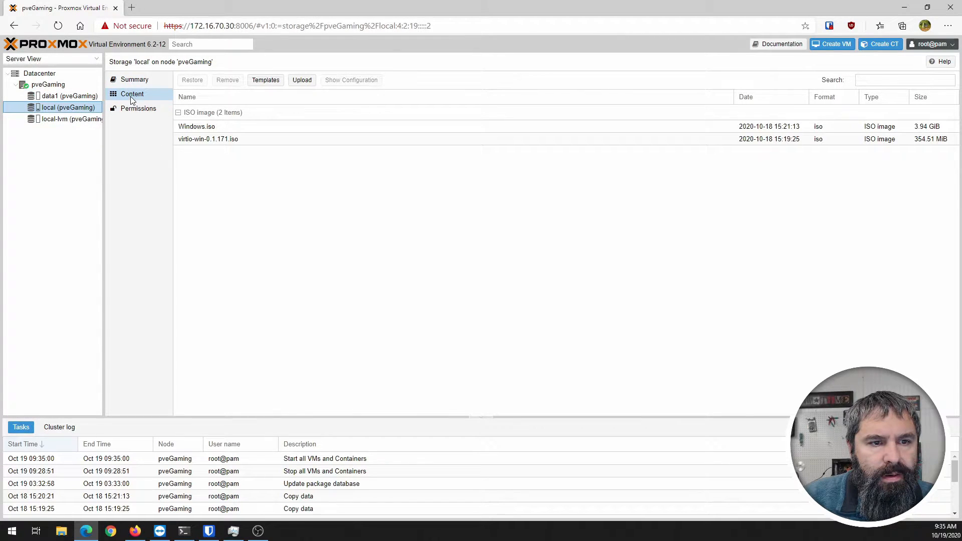
click(75, 119)
click(48, 84)
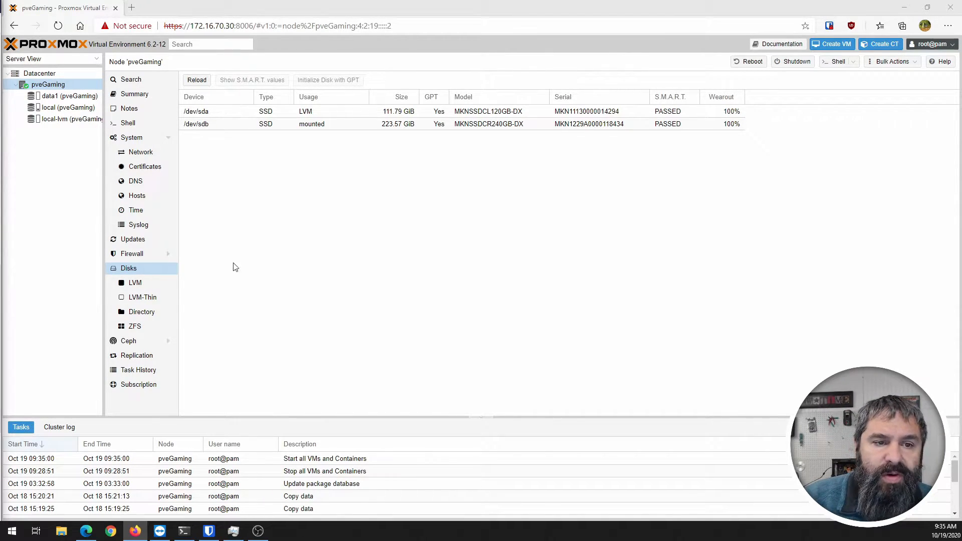
Enlarge the web page to 125% and view the ISO images stored in pveGaming's local storage.
click(390, 255)
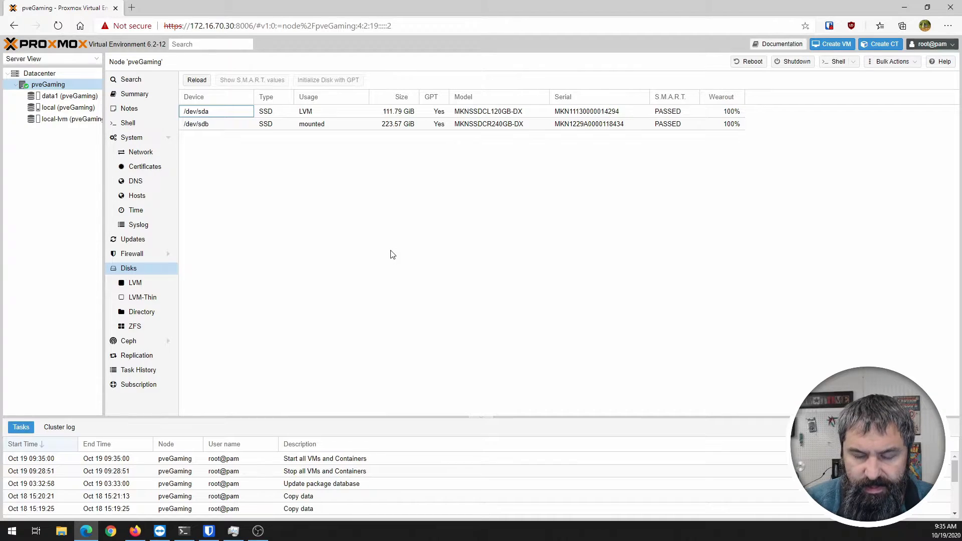
key(ctrl+plus)
key(ctrl+plus)
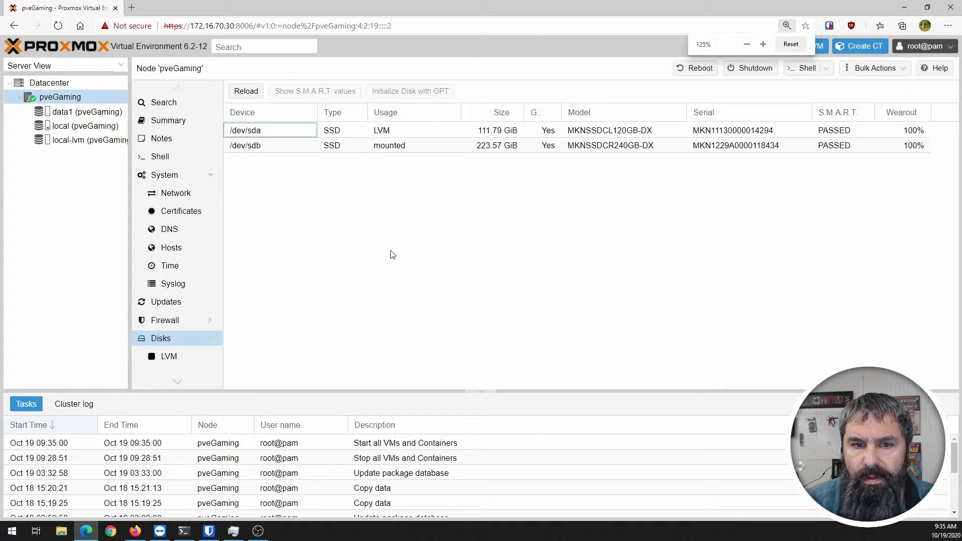
click(75, 99)
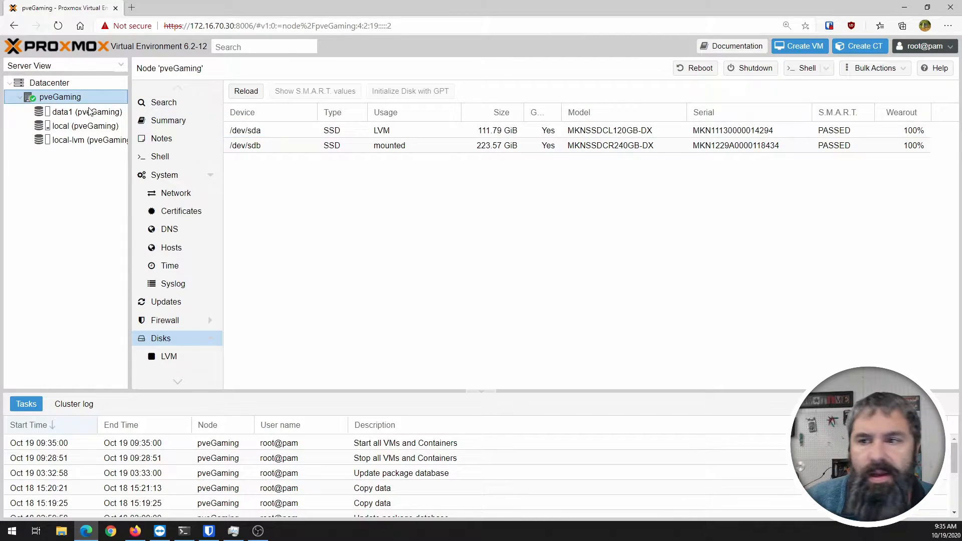
click(82, 144)
click(117, 126)
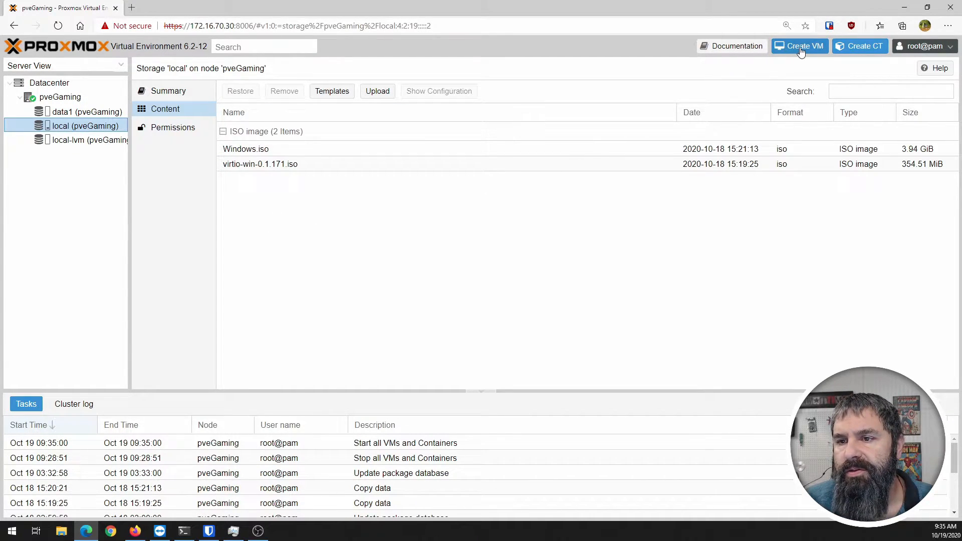
Start a new virtual machine named VM-Gamer, enable starting it at boot, and continue to its OS settings.
click(800, 46)
click(398, 215)
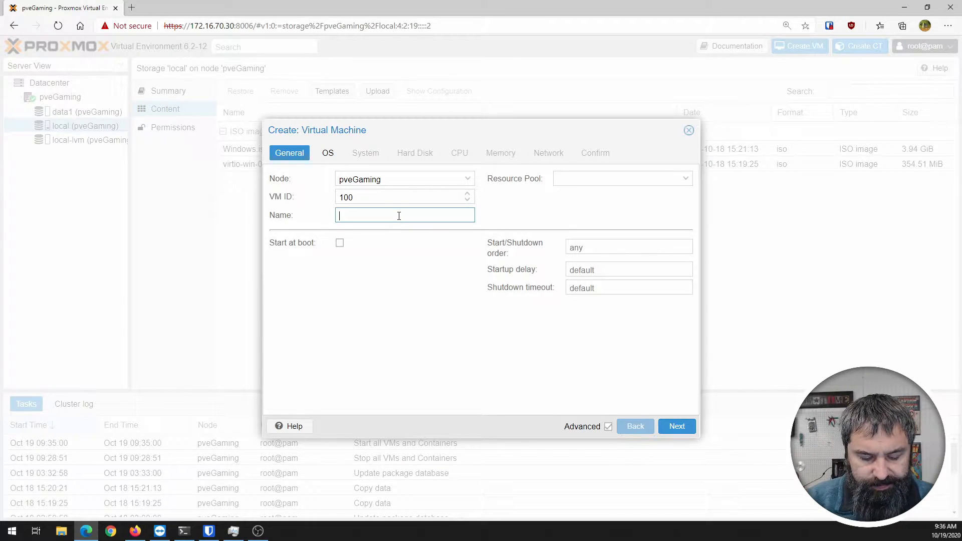
text(VM)
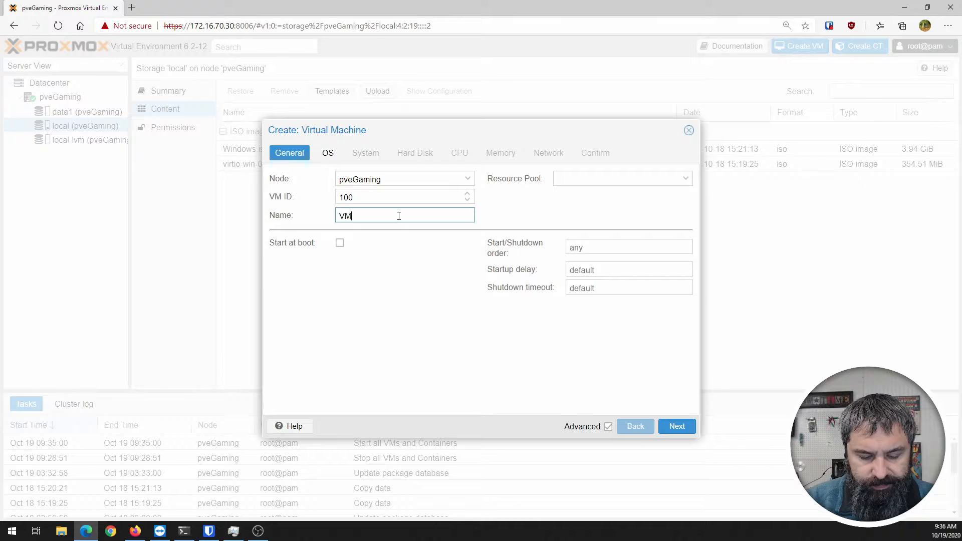
text(-Gamer)
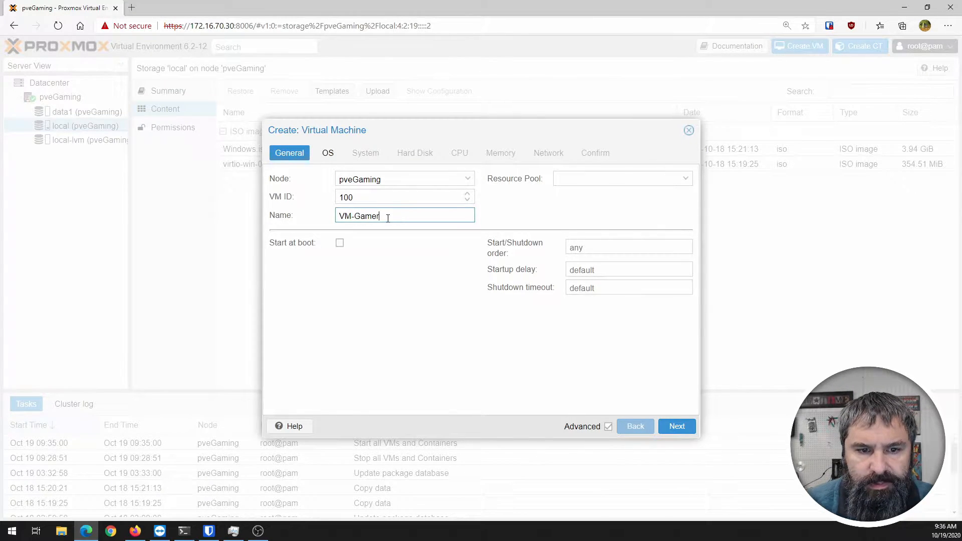
click(339, 243)
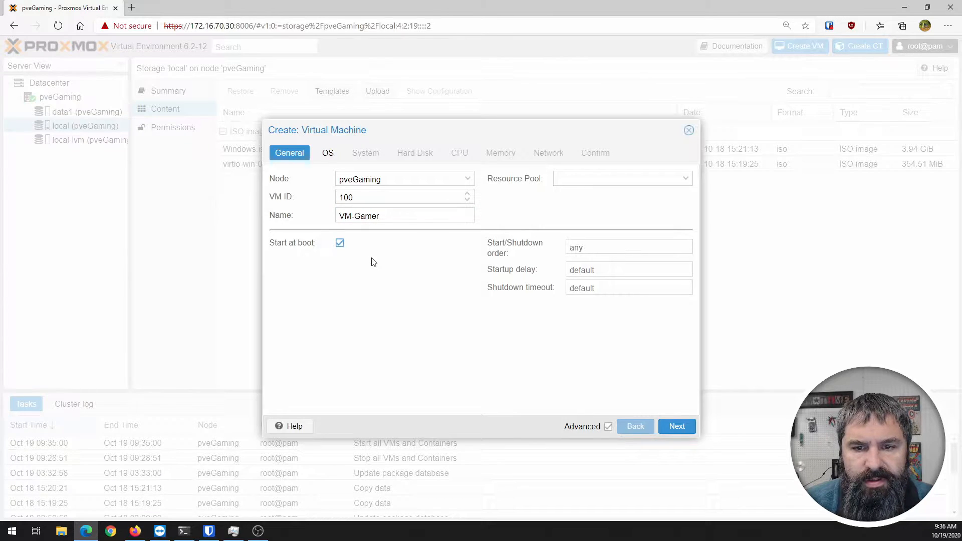
click(600, 180)
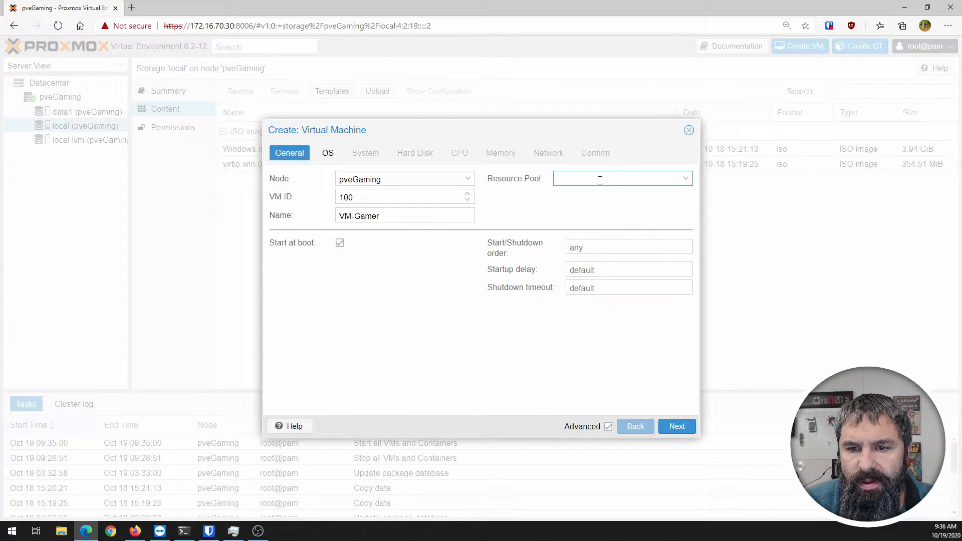
click(677, 426)
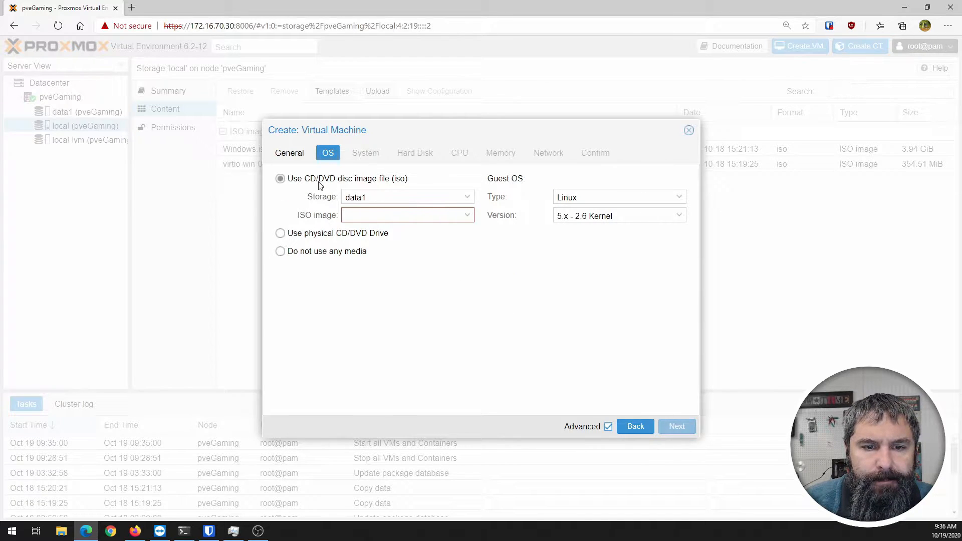
Choose Windows.iso from the local storage as the virtual machine's installation disc image.
click(471, 199)
click(471, 199)
click(468, 215)
click(469, 214)
click(468, 196)
click(379, 246)
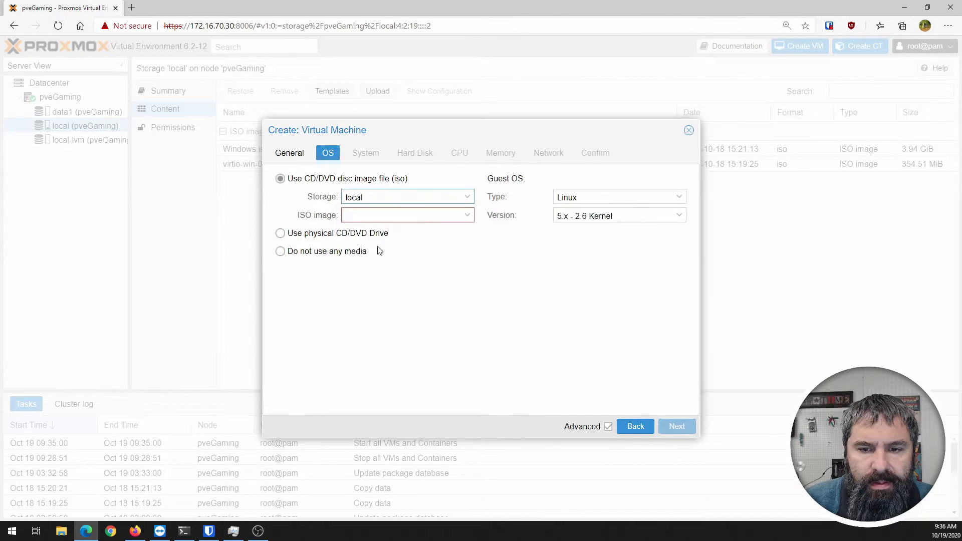
click(467, 215)
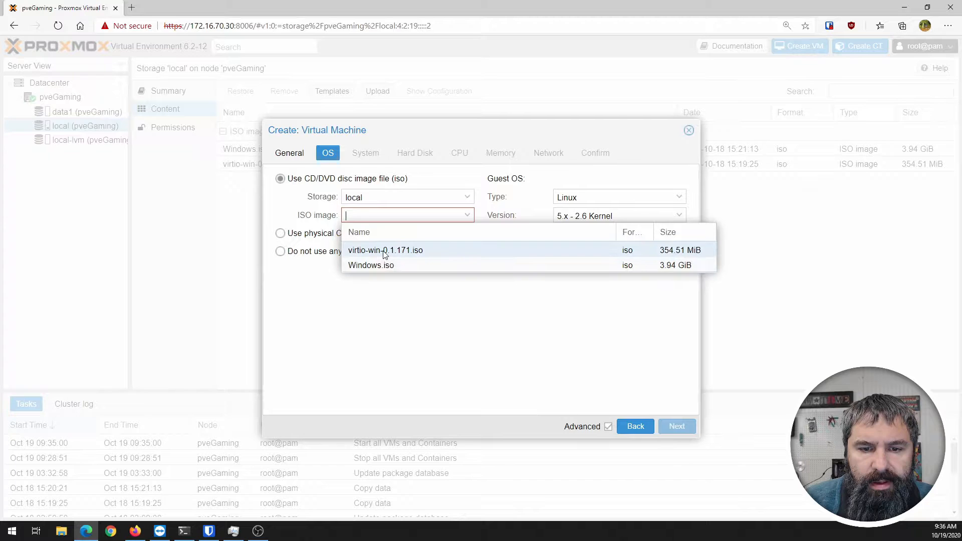
click(381, 266)
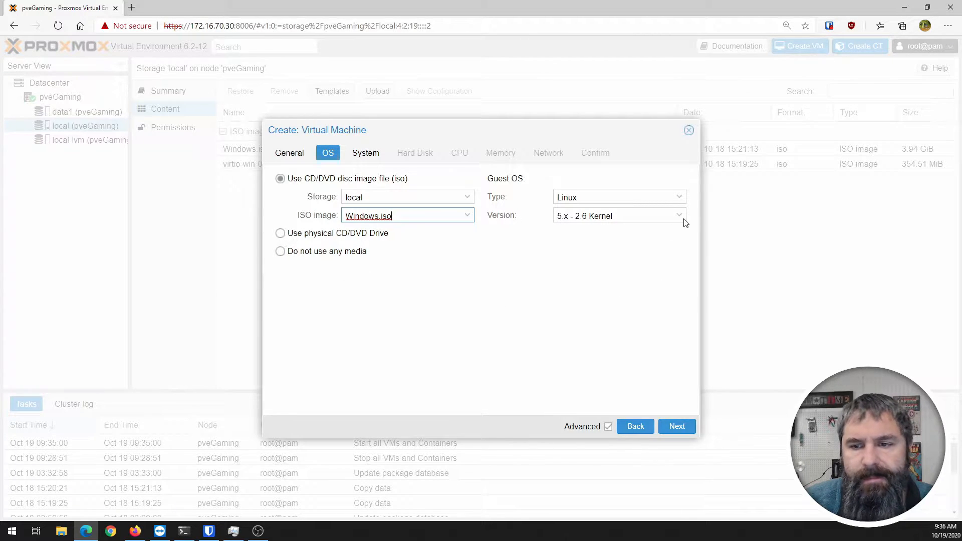
Set the guest OS to Microsoft Windows, version 10/2016/2019, and continue to the system settings.
click(679, 197)
click(599, 236)
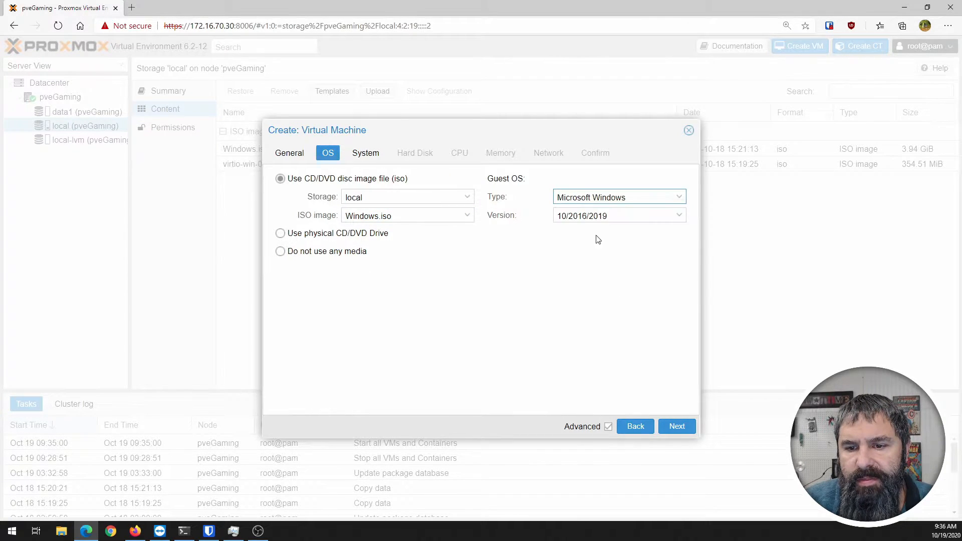
click(678, 215)
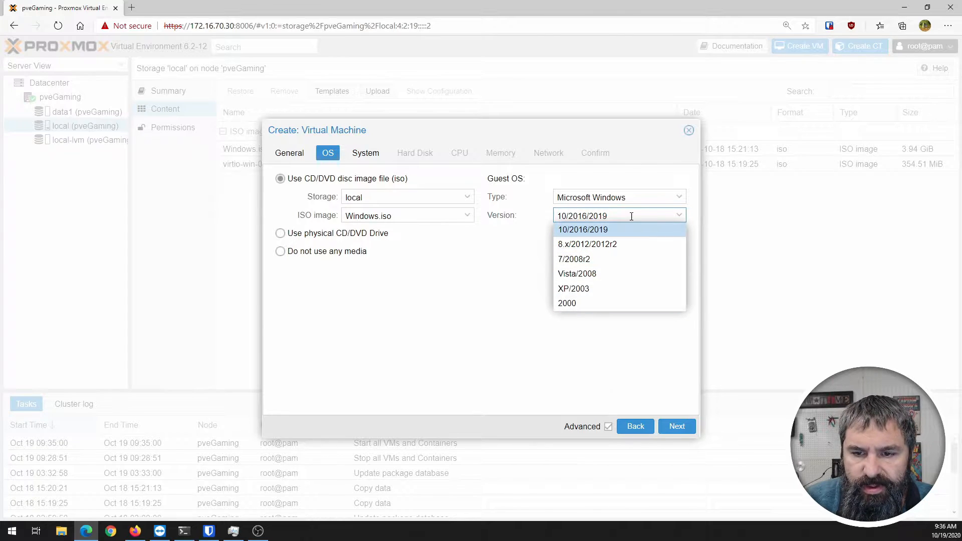
click(597, 232)
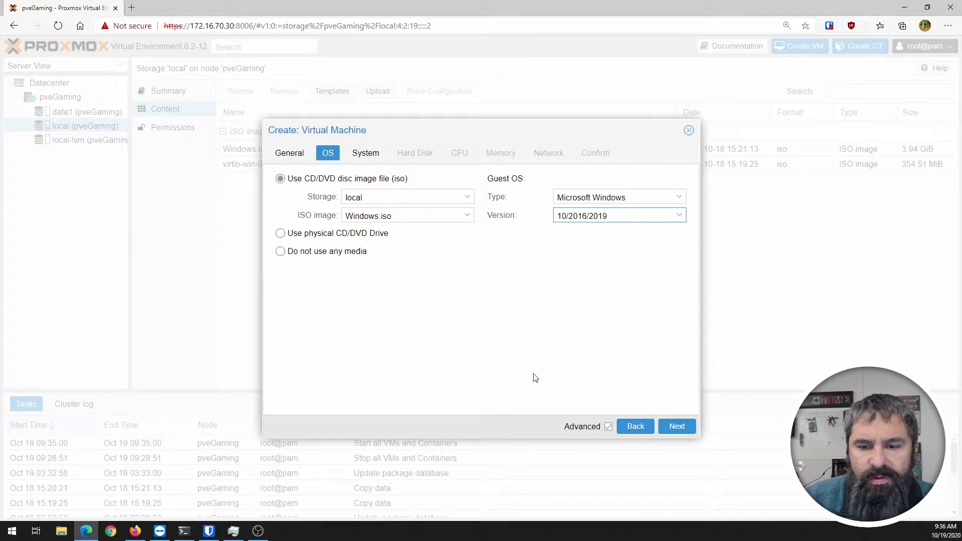
click(677, 426)
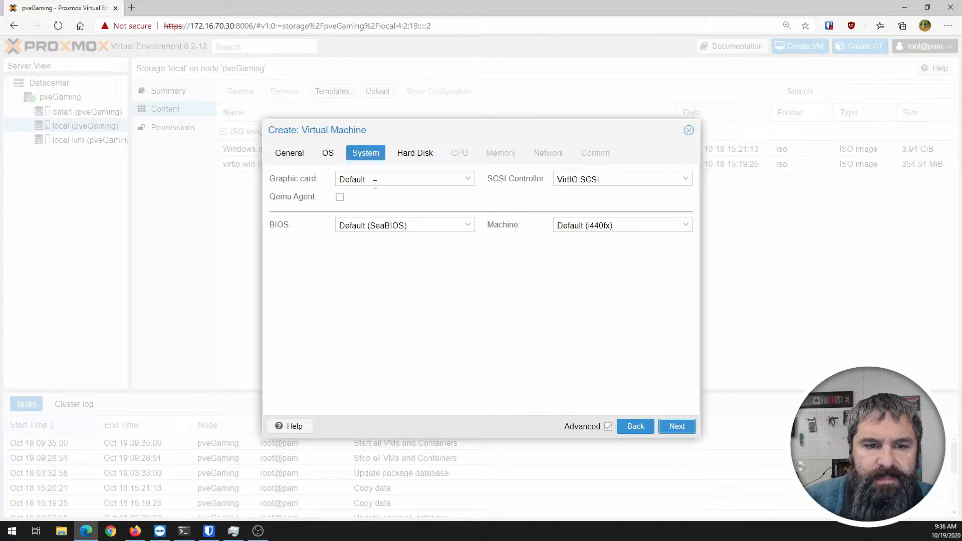
Set the virtual machine's graphic card to Standard VGA and enable the Qemu Agent.
click(374, 181)
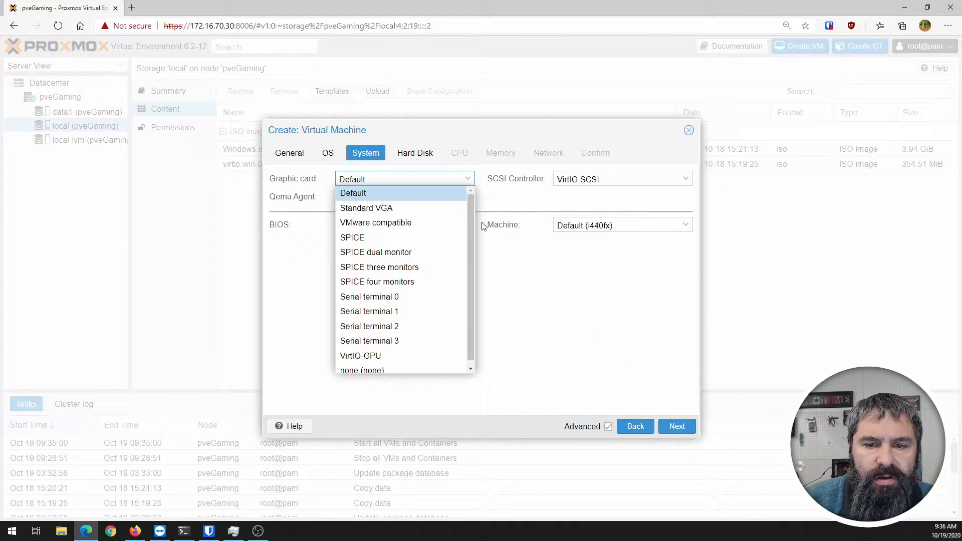
drag(472, 224, 475, 324)
drag(475, 275, 470, 190)
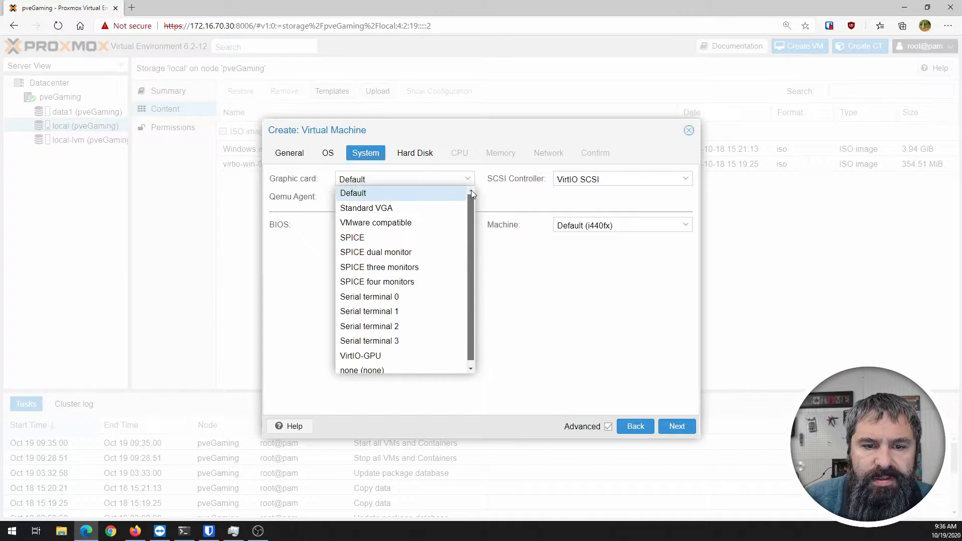
click(383, 210)
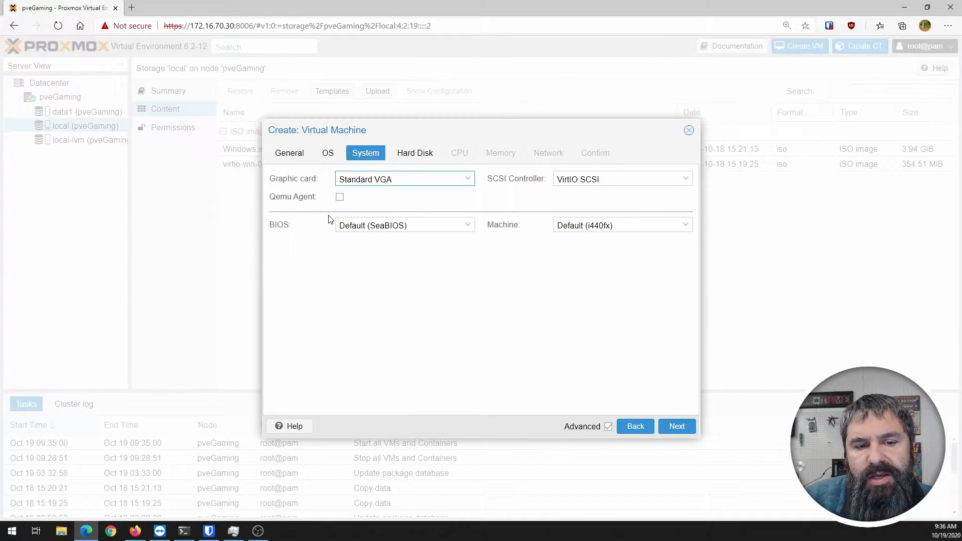
click(339, 197)
Set the BIOS to OVMF (UEFI) and store the EFI disk on data1 in QEMU image format (qcow2).
click(423, 225)
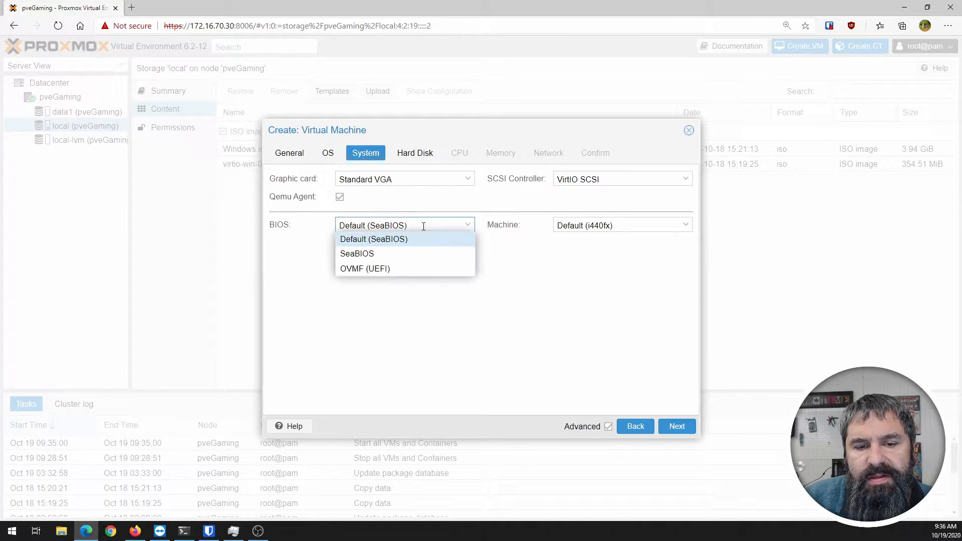
click(378, 269)
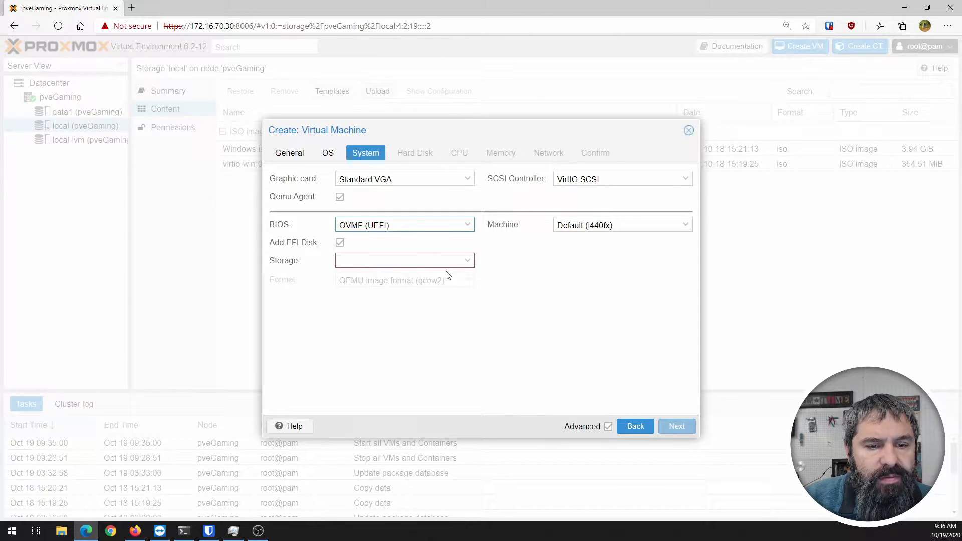
click(469, 262)
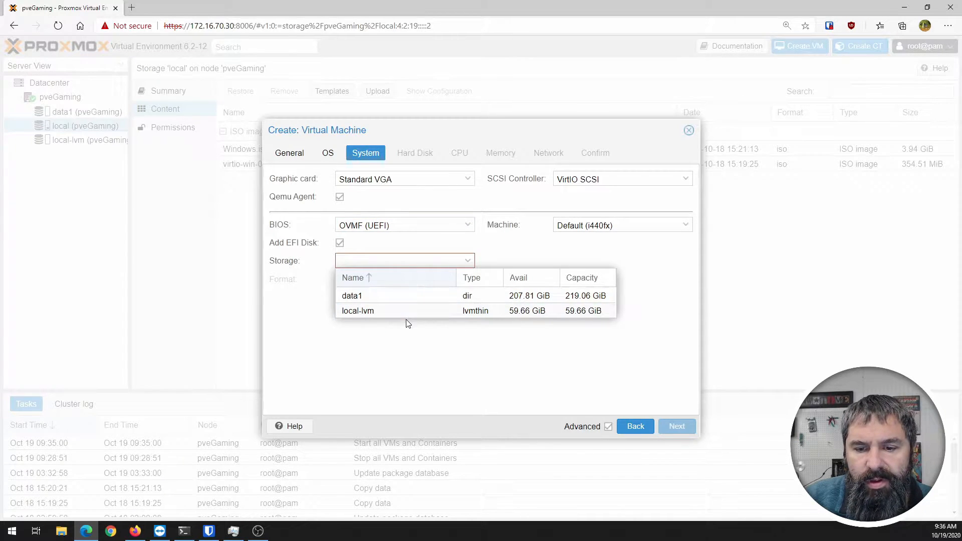
click(366, 297)
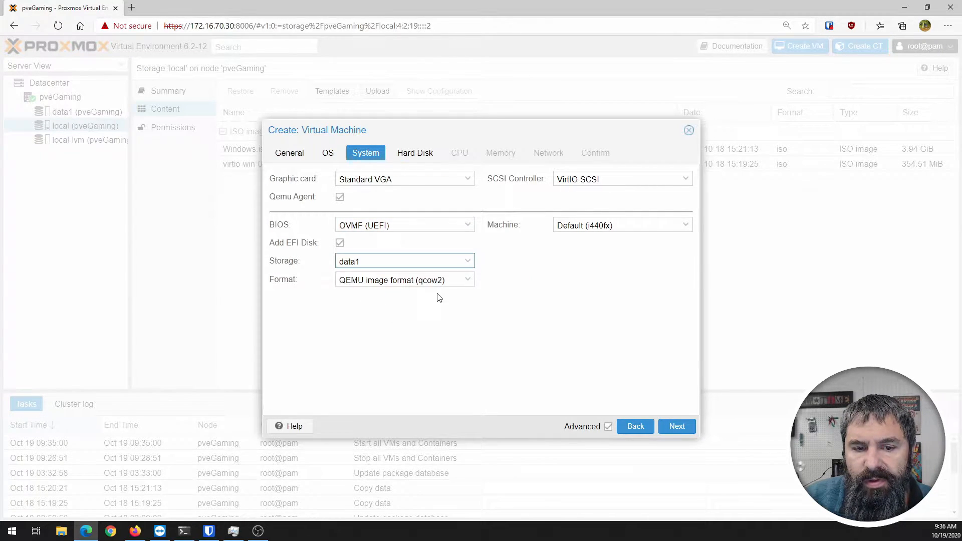
click(473, 282)
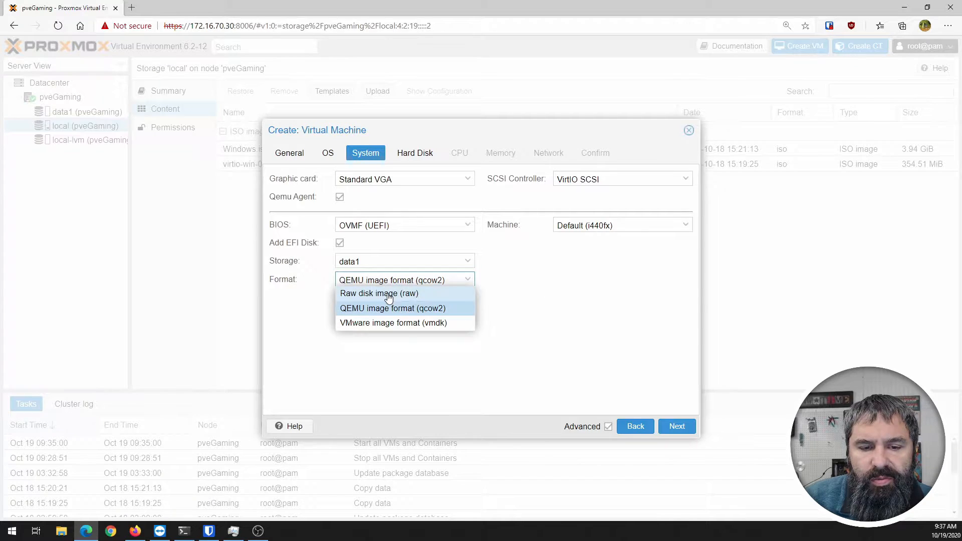
click(535, 302)
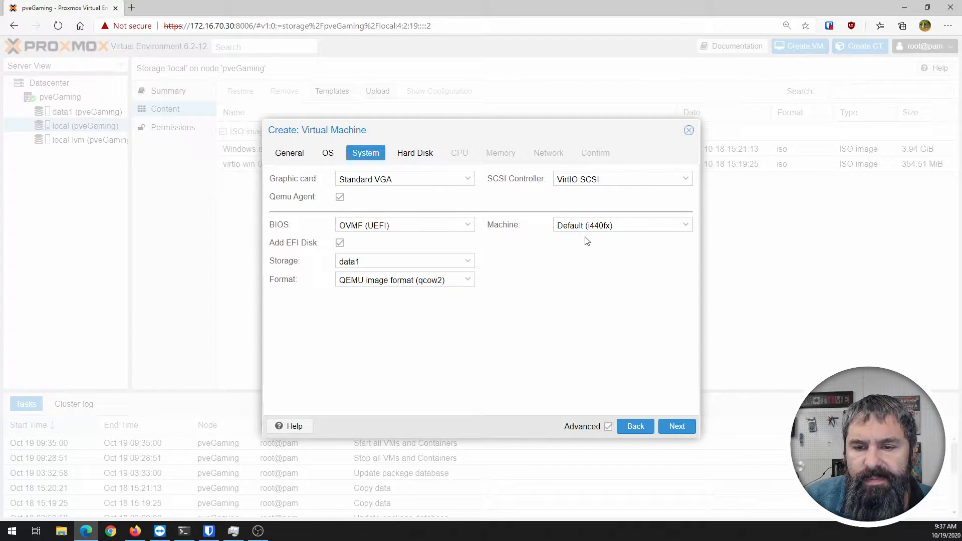
Set the machine type to q35 with the VirtIO SCSI controller, and continue to the hard disk settings.
click(623, 226)
click(578, 256)
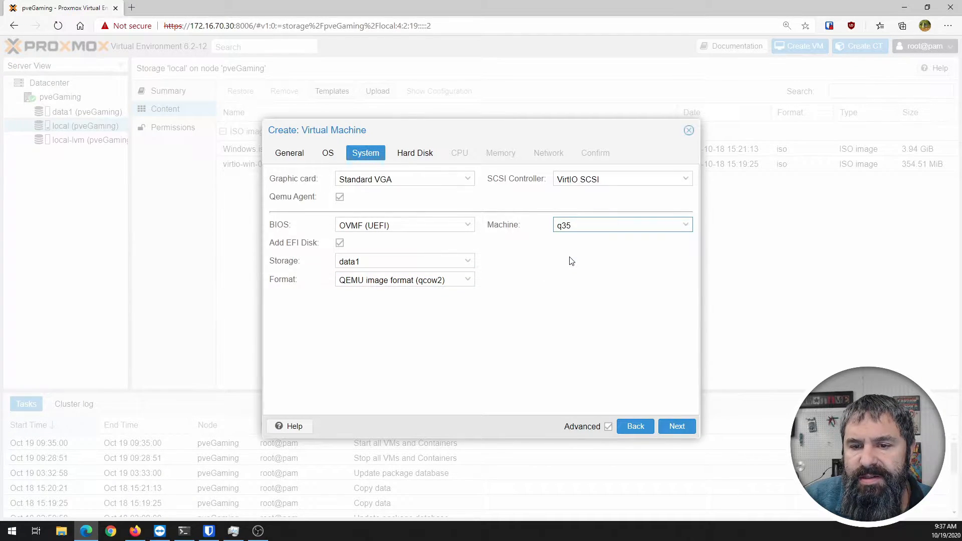
click(604, 179)
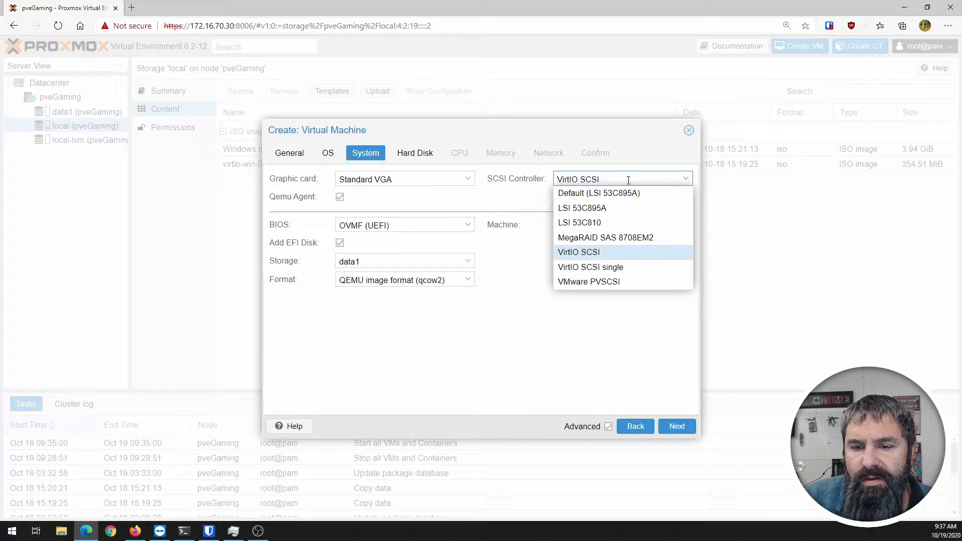
click(576, 252)
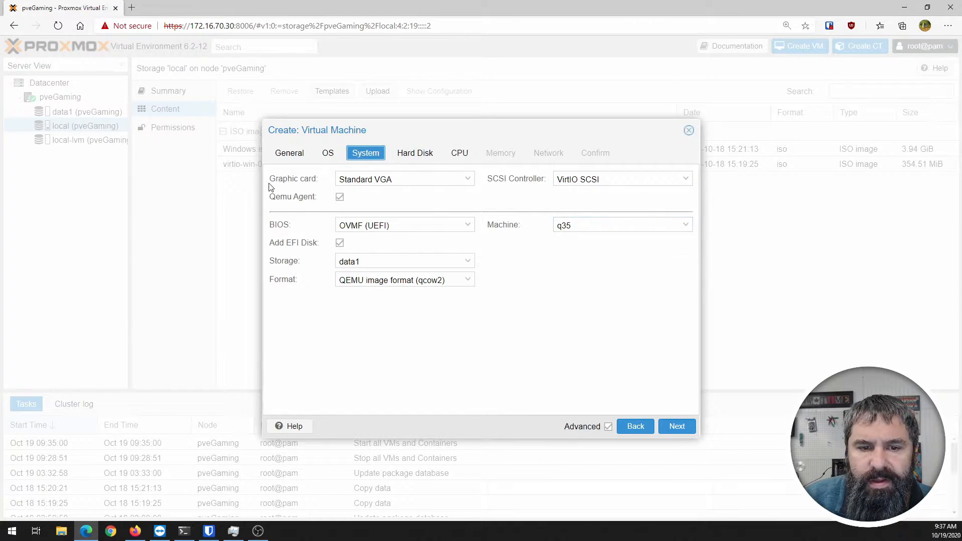
click(677, 426)
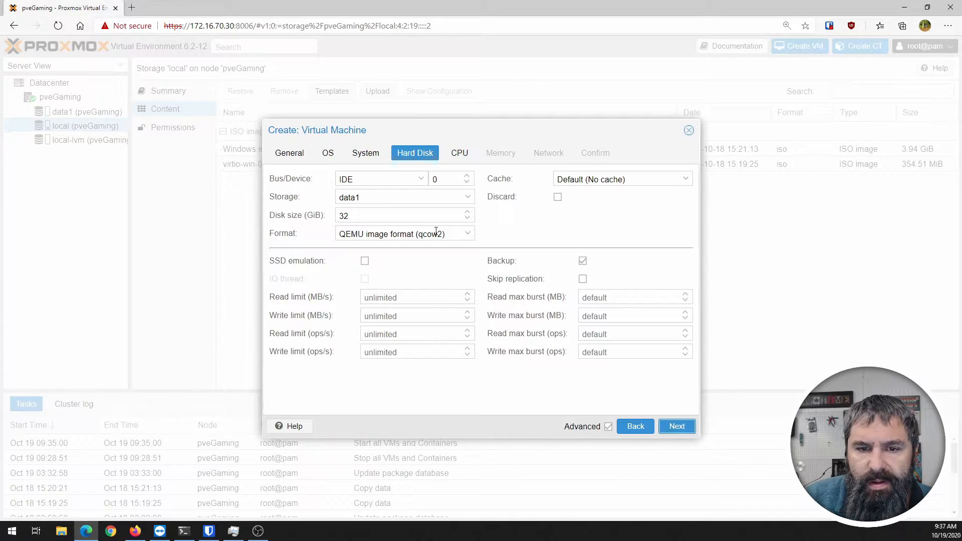
Set the hard disk's bus to VirtIO Block and its size to 128 GiB.
click(424, 181)
click(367, 228)
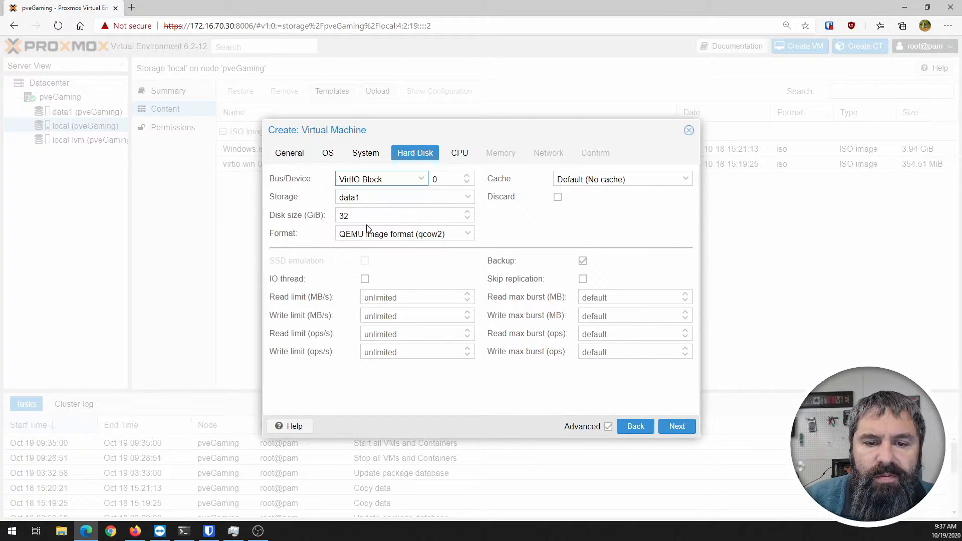
click(424, 181)
click(423, 182)
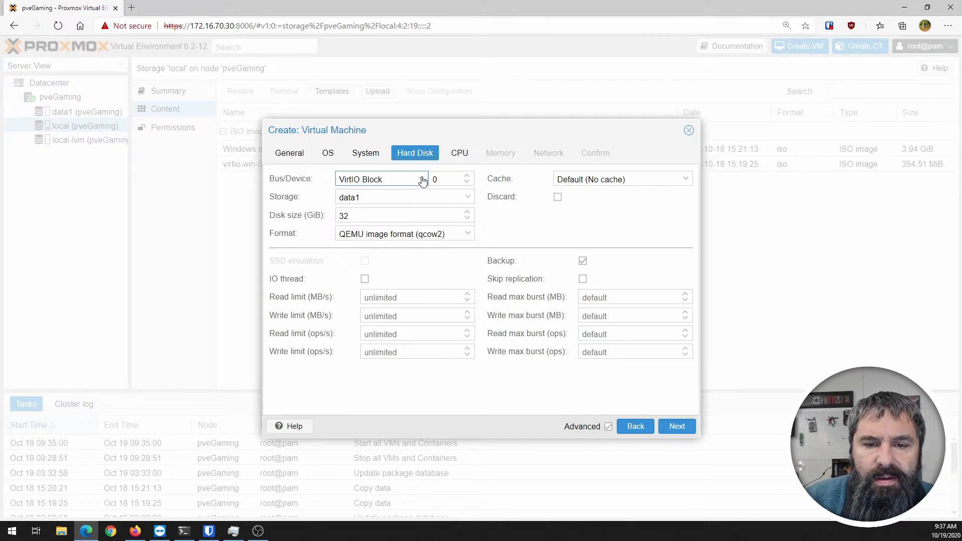
drag(365, 215, 312, 221)
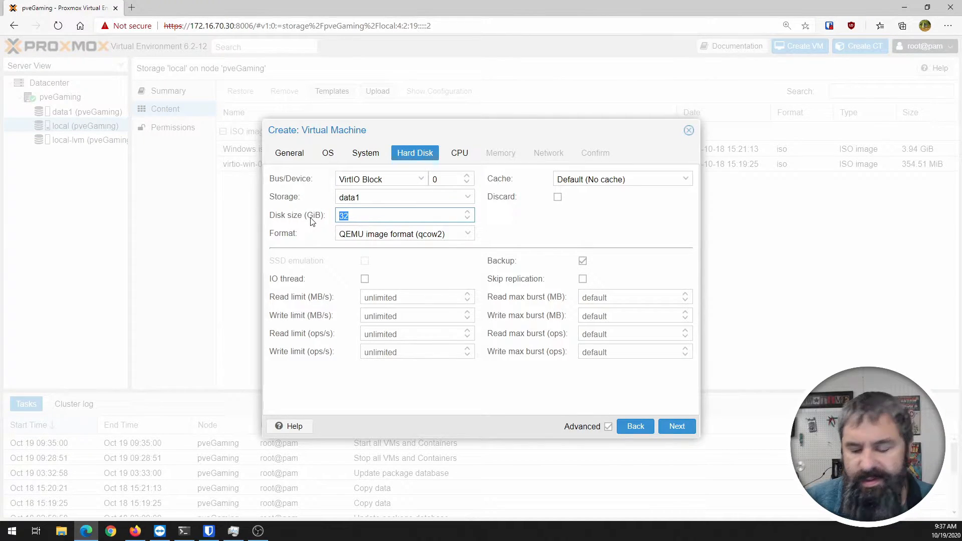
text(128)
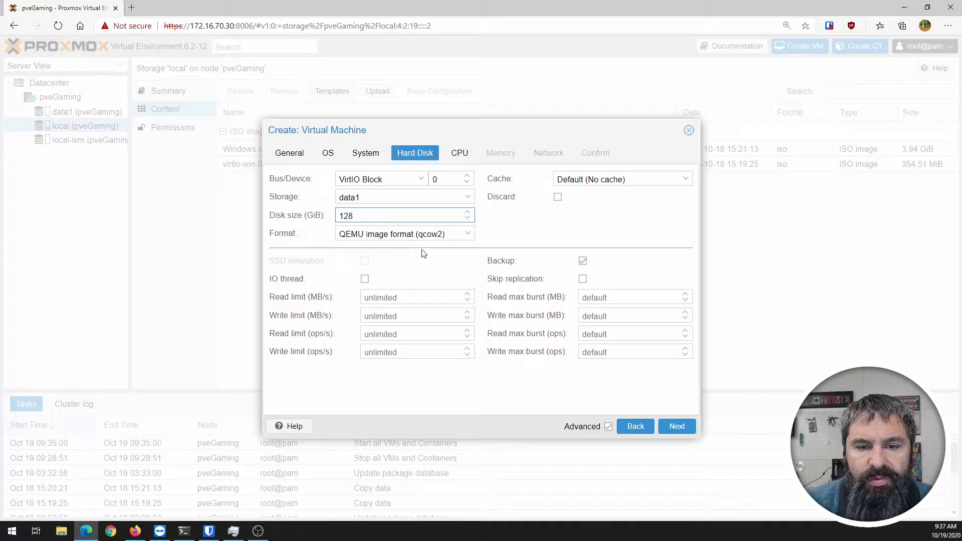
Keep the hard disk in QEMU image format (qcow2) and set its cache mode to Write through.
click(469, 235)
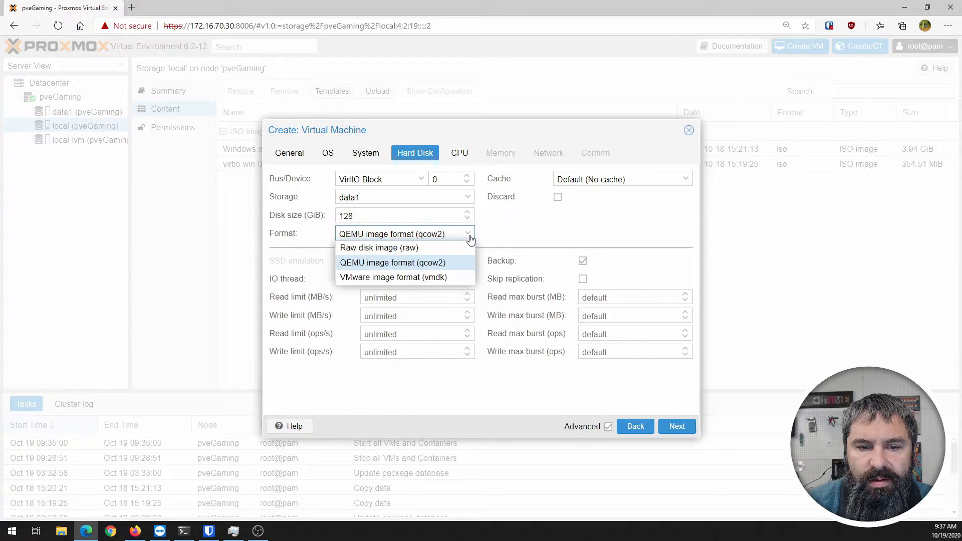
click(470, 238)
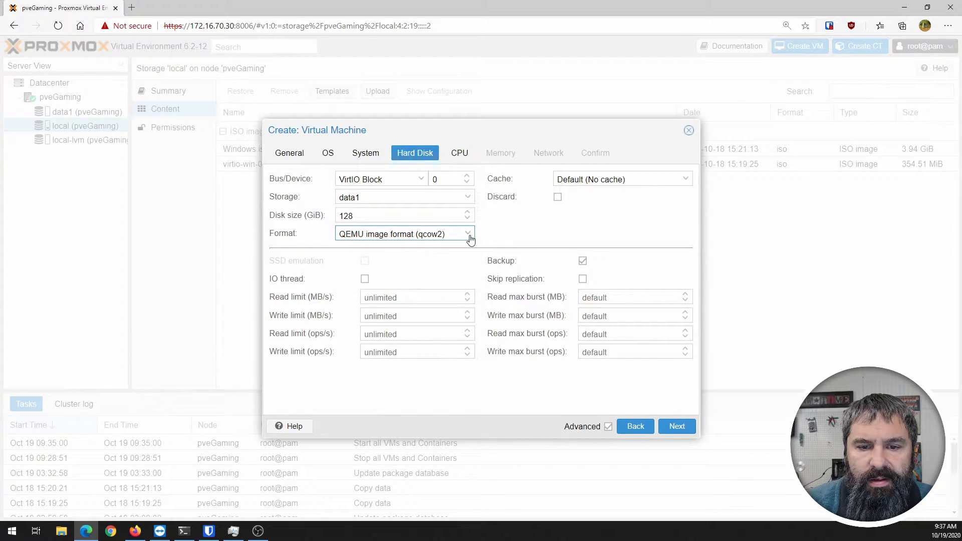
click(628, 185)
click(601, 222)
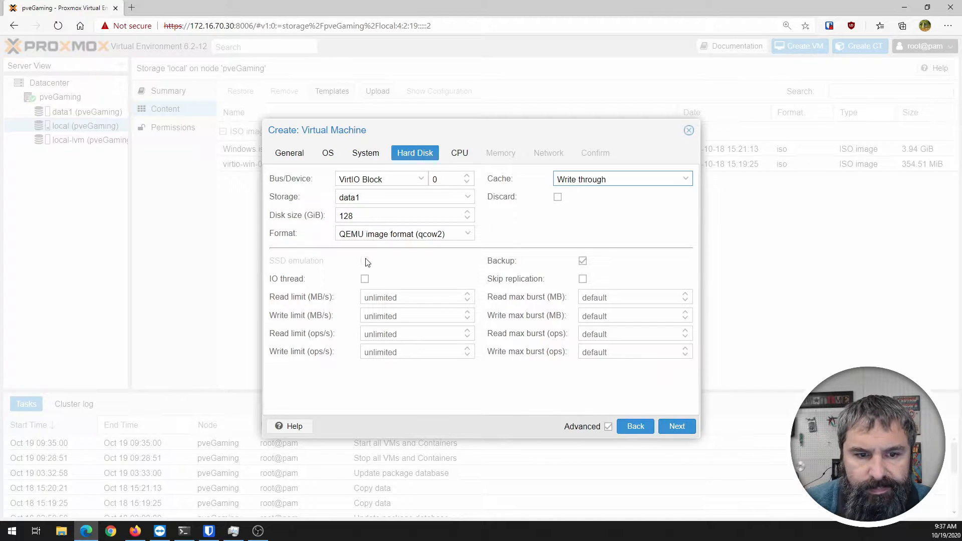
Try the SATA bus for the hard disk to check SSD emulation, and return it to VirtIO Block.
click(310, 261)
click(420, 180)
click(359, 209)
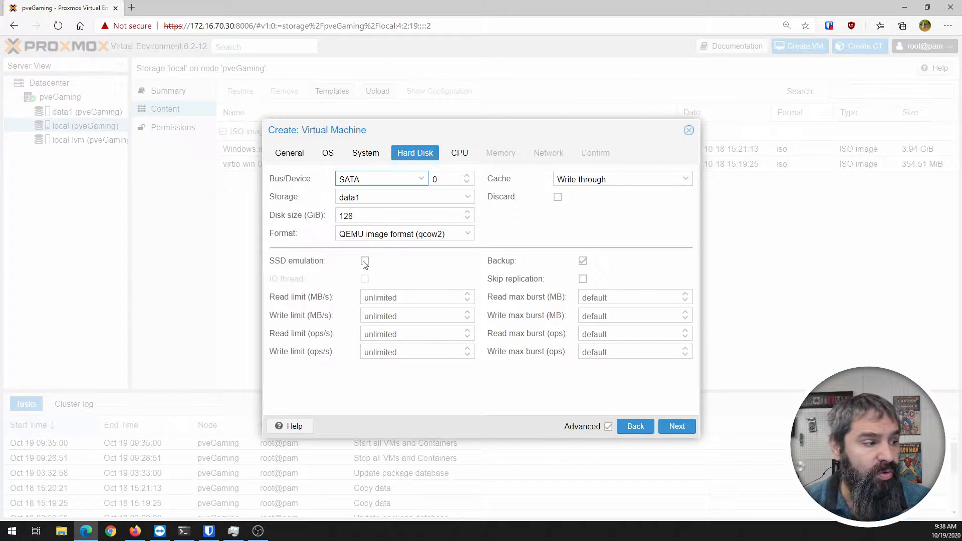
click(421, 180)
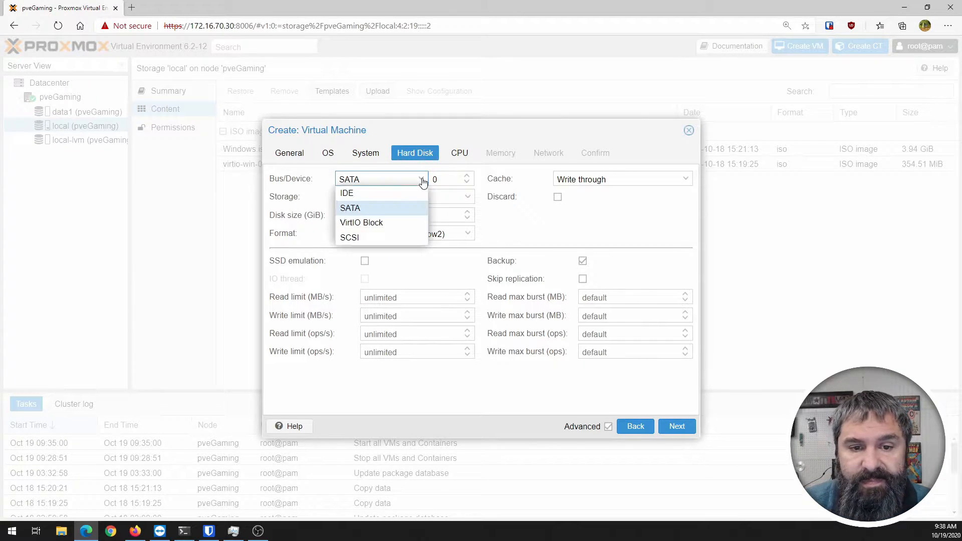
click(374, 223)
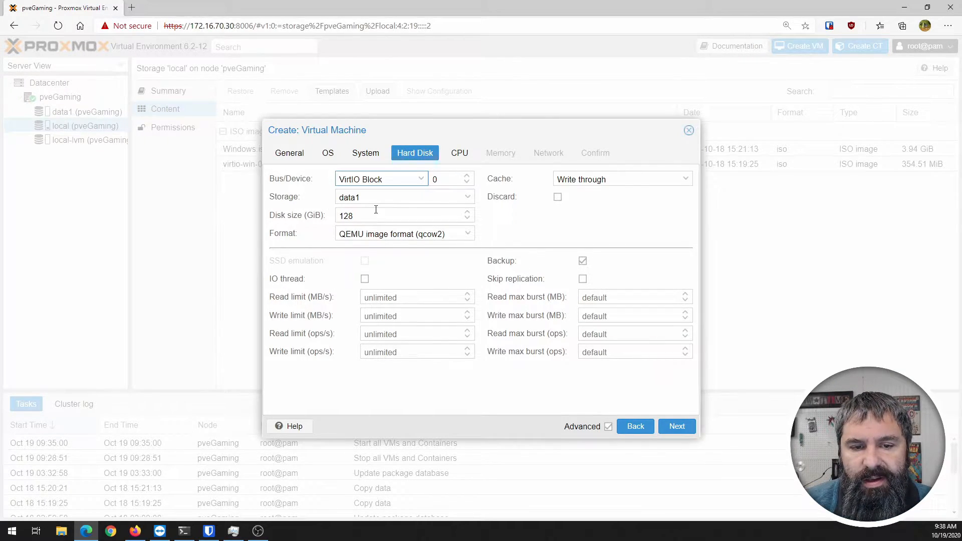
Continue to the CPU settings, assign 6 cores to the virtual machine, and proceed to the memory settings.
click(677, 426)
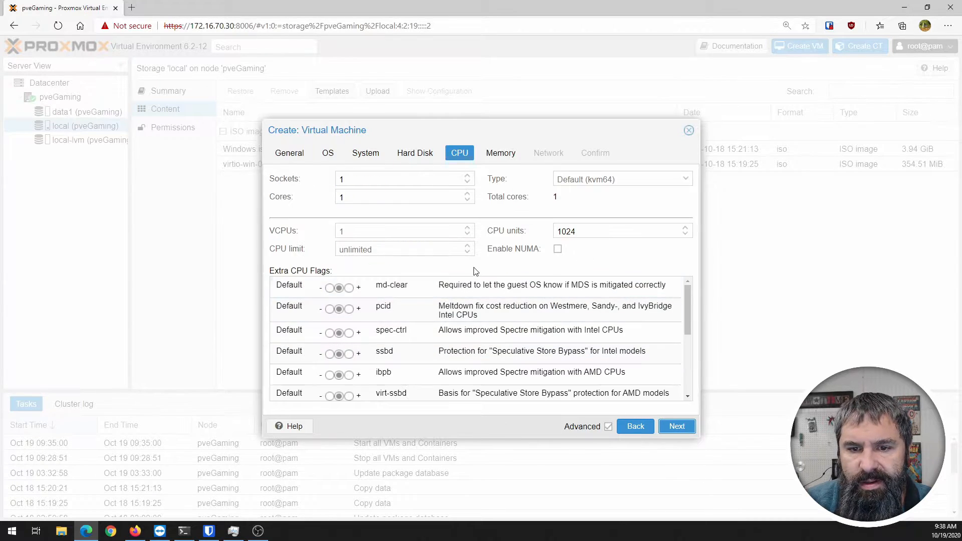
click(467, 195)
click(467, 195)
click(468, 195)
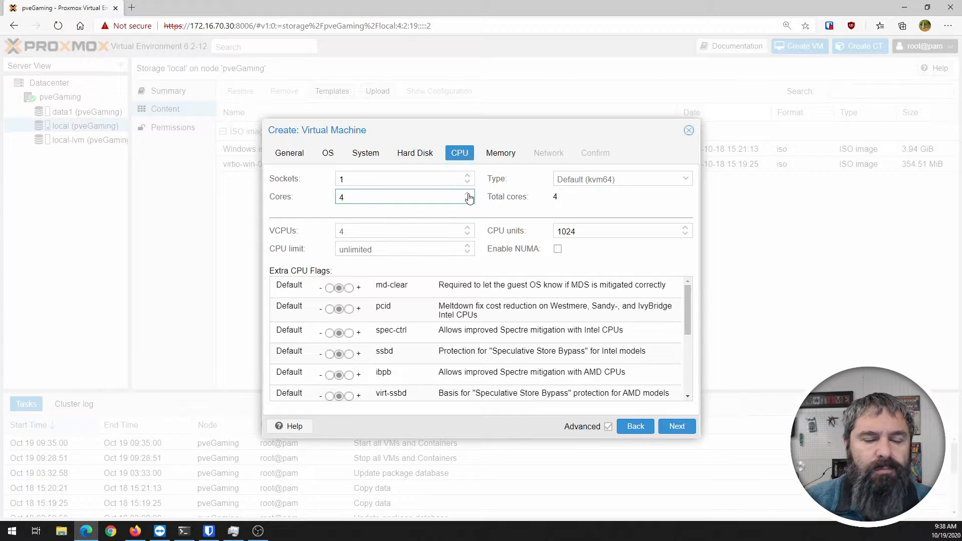
click(467, 195)
click(467, 194)
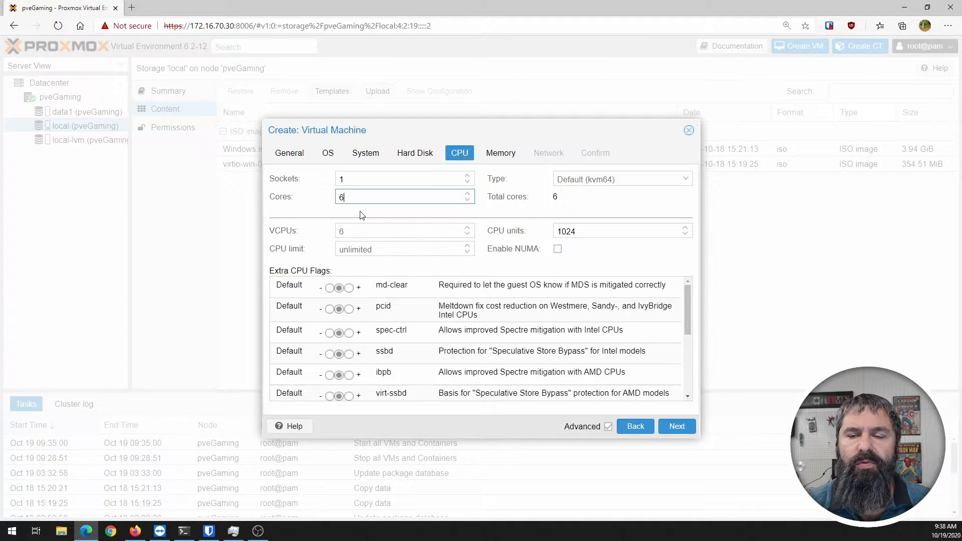
key(Return)
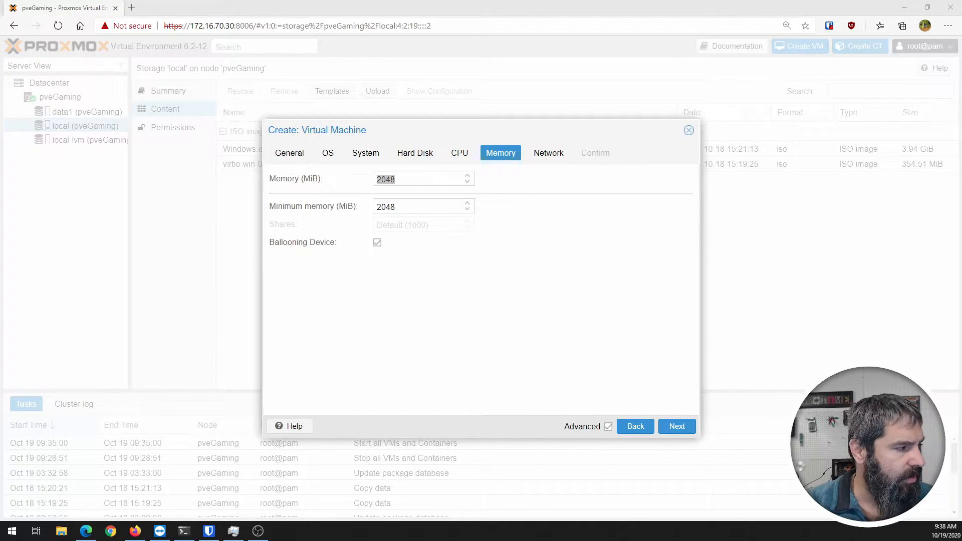
Switch to Calculator and multiply 1024 by 12 to work out the memory size in MiB.
drag(129, 208, 454, 28)
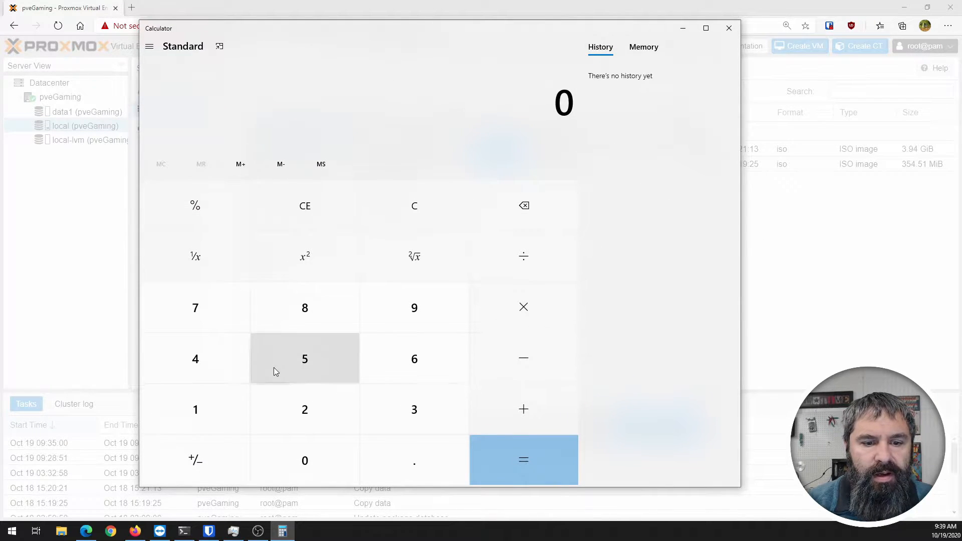
click(230, 415)
click(273, 449)
click(299, 423)
click(217, 371)
click(523, 307)
click(242, 406)
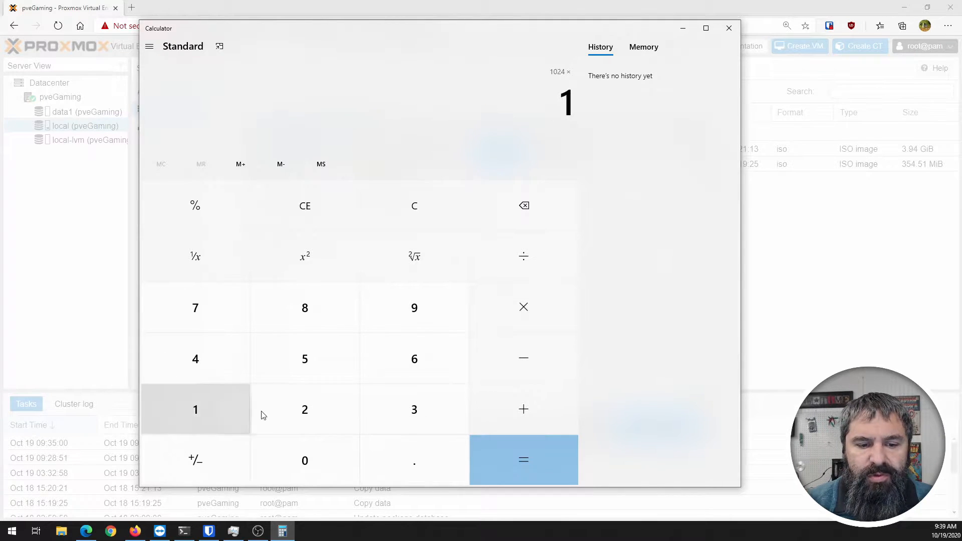
click(310, 415)
click(532, 454)
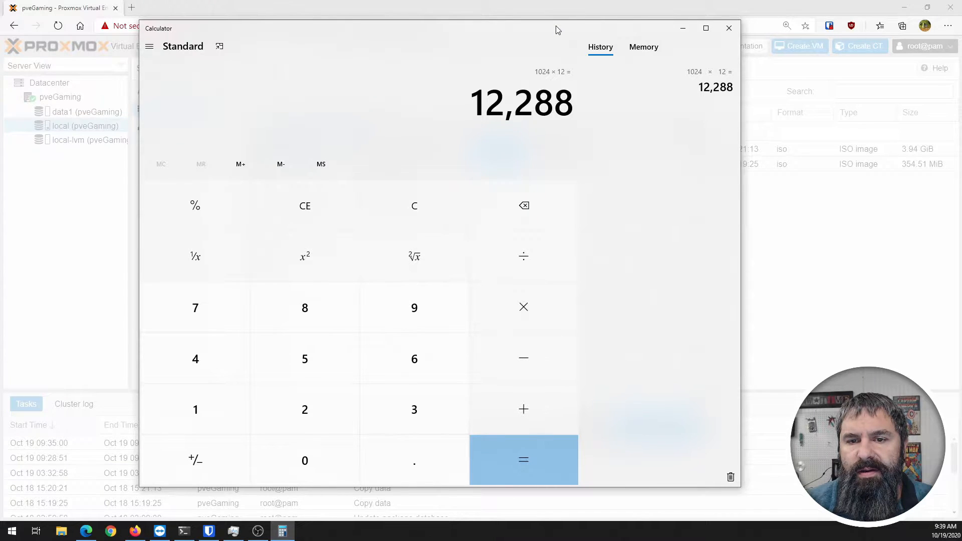
drag(557, 31, 547, 34)
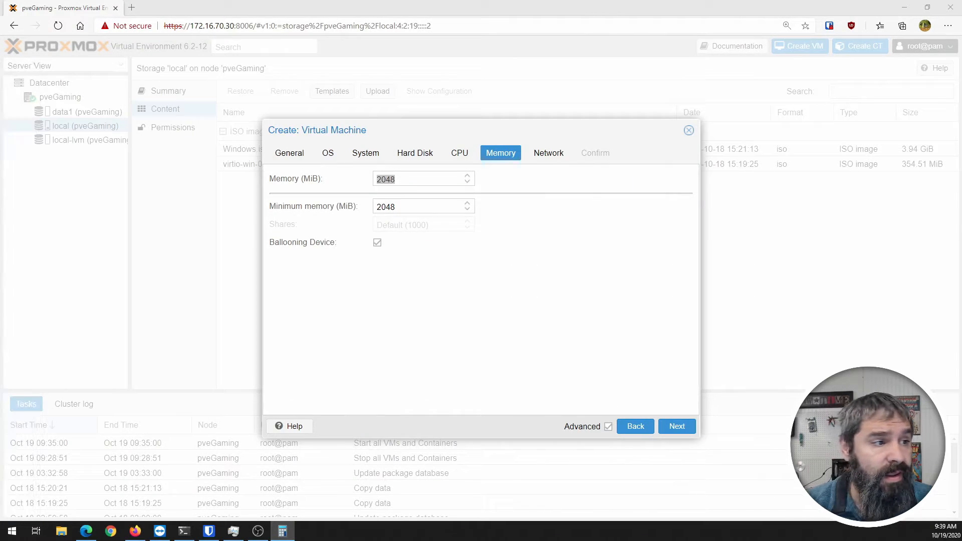
Set the virtual machine's memory to 12288 MiB and continue to the network settings.
click(374, 179)
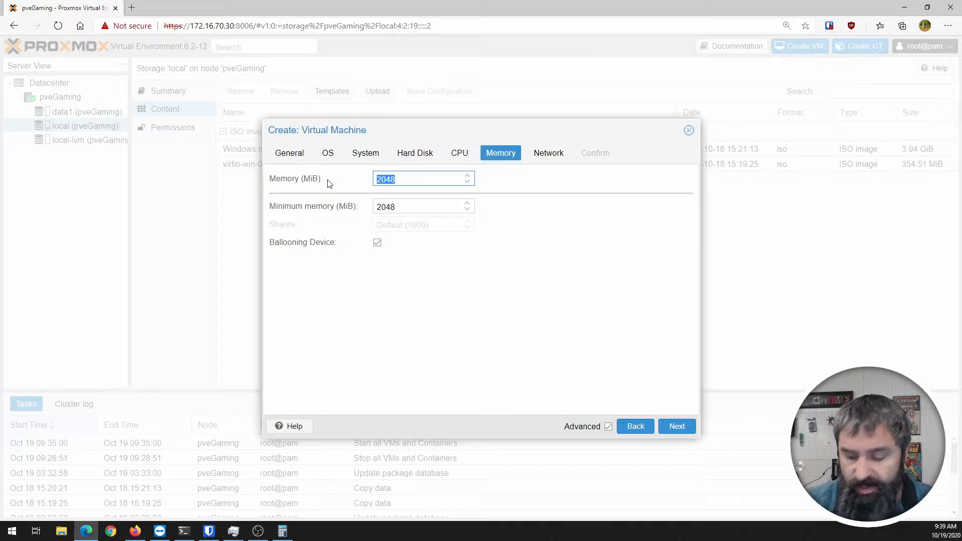
text(1)
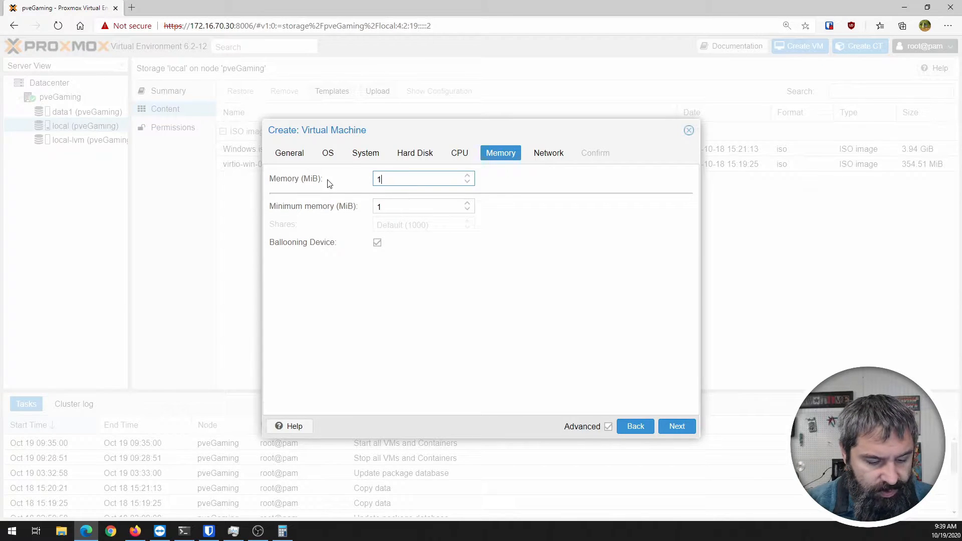
text(2288)
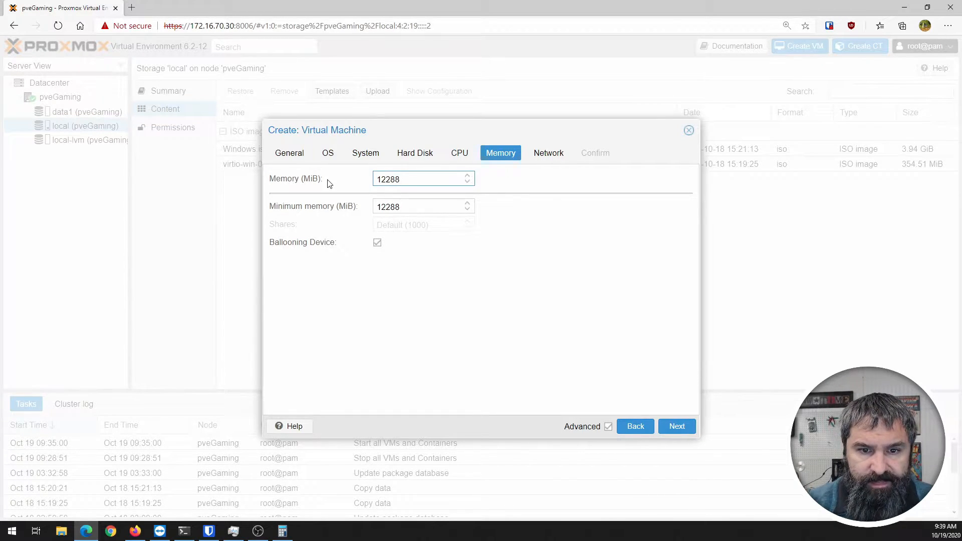
click(676, 426)
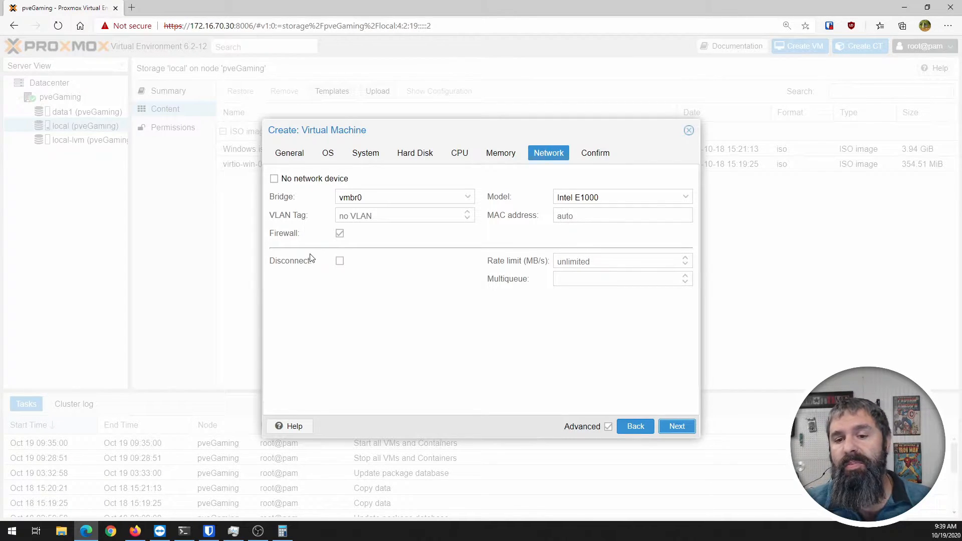
Set the network device's model to VirtIO (paravirtualized) and continue to the configuration summary.
click(685, 197)
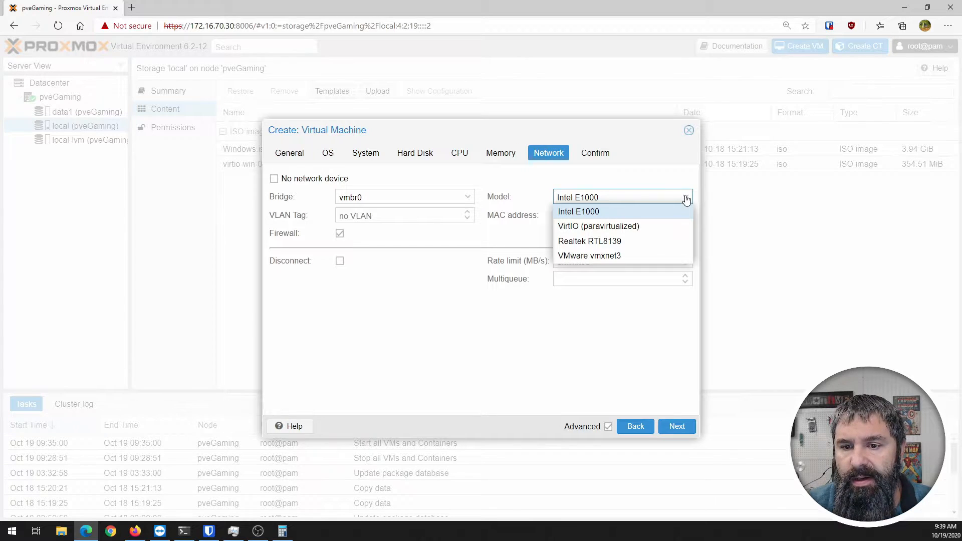
click(607, 228)
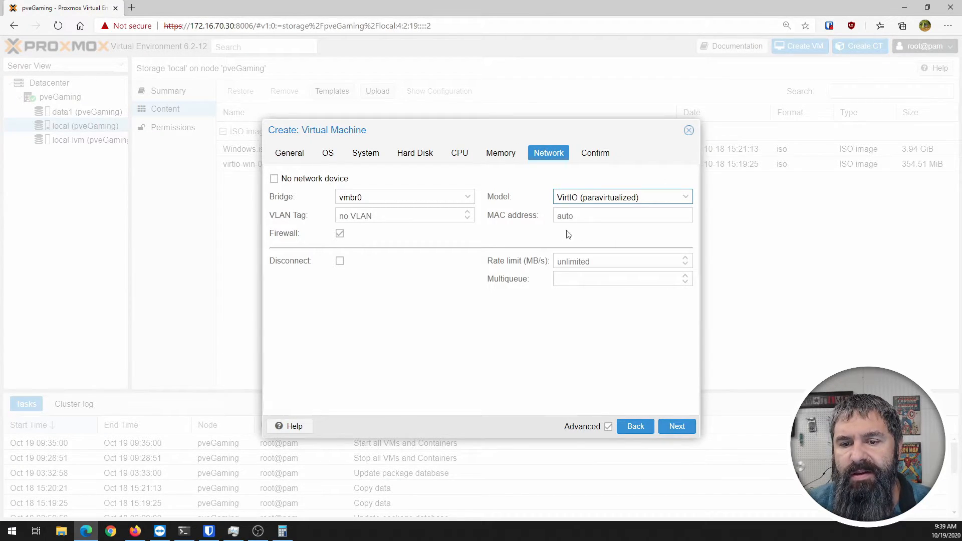
click(675, 426)
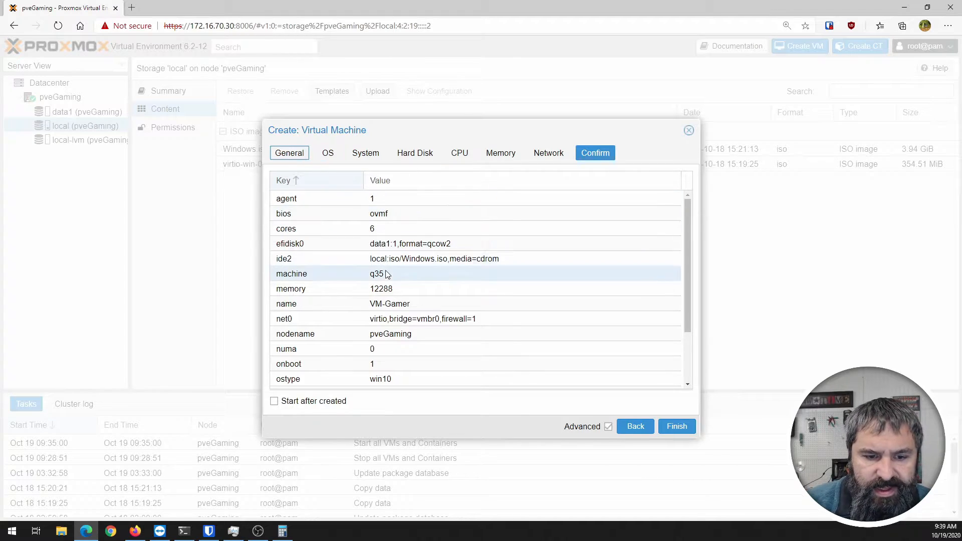
Finish creating the virtual machine from the summary and open the hardware settings of VM 100.
scroll(393, 306, down, 2)
click(676, 427)
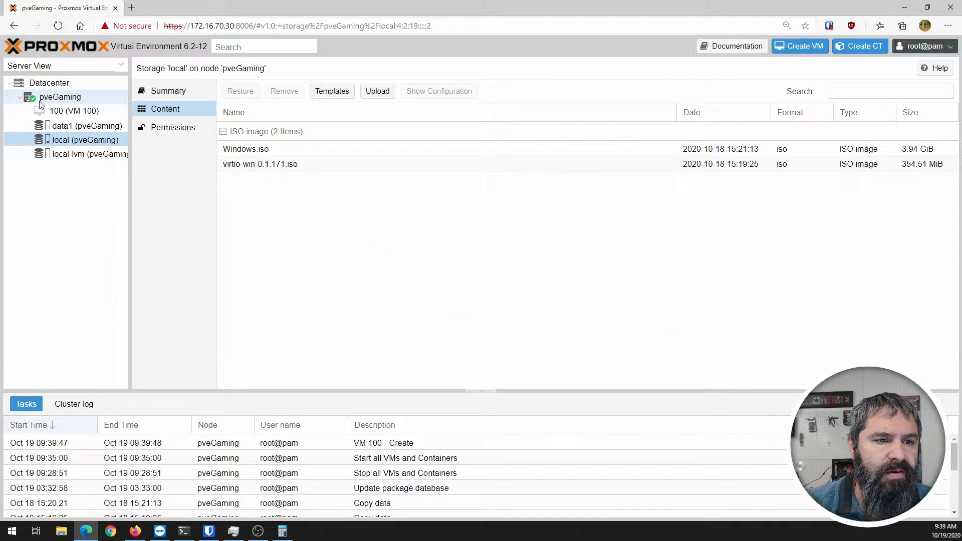
click(62, 111)
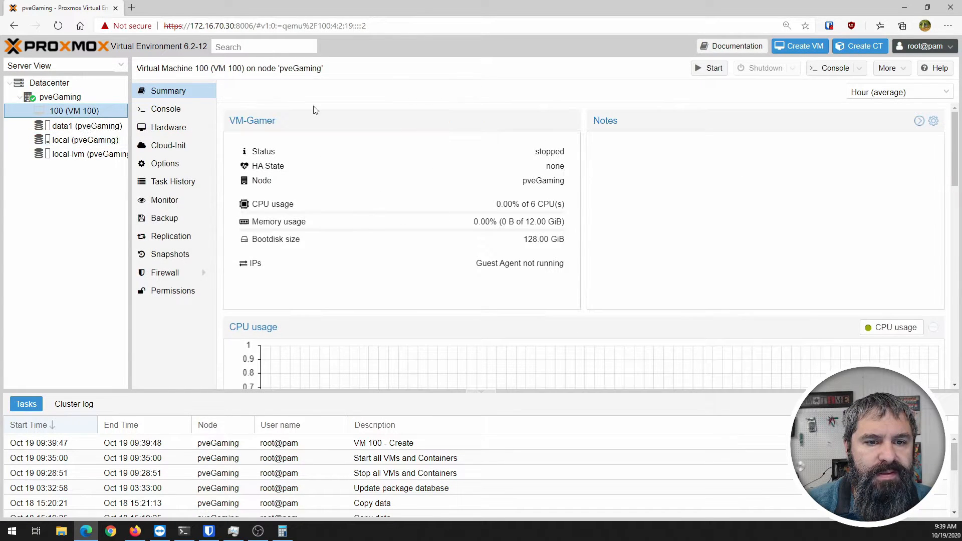
click(178, 130)
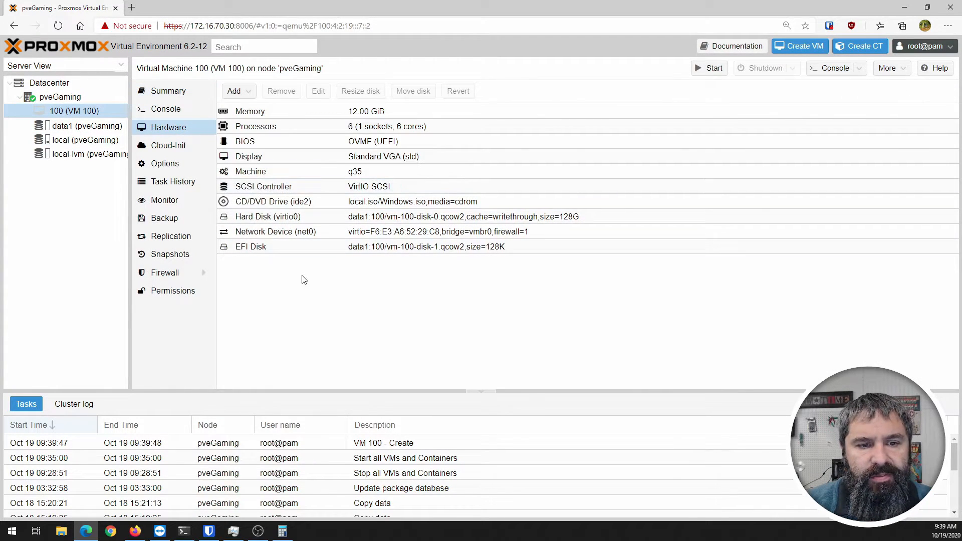
Add a second CD/DVD drive on IDE 0 using the virtio-win-0.1.171.iso image from the local storage.
click(240, 92)
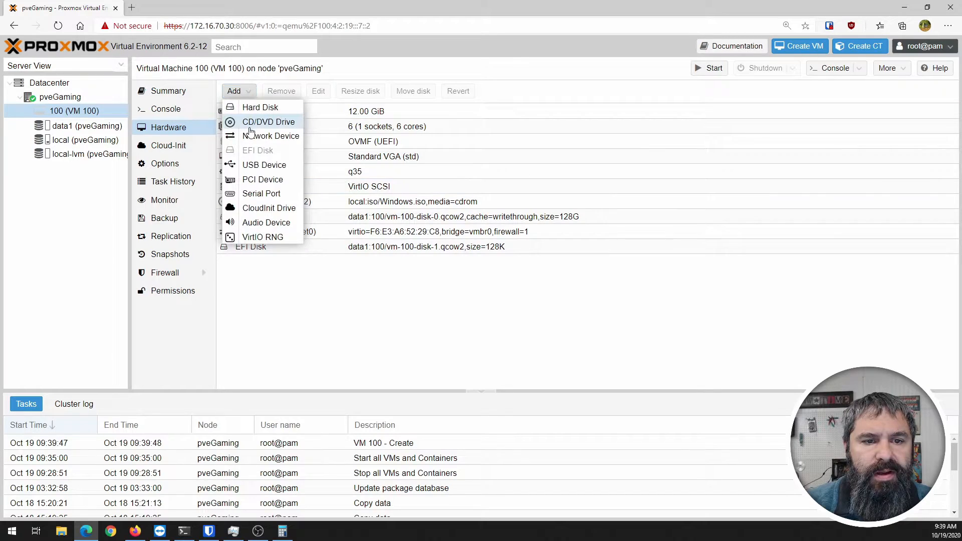
click(257, 123)
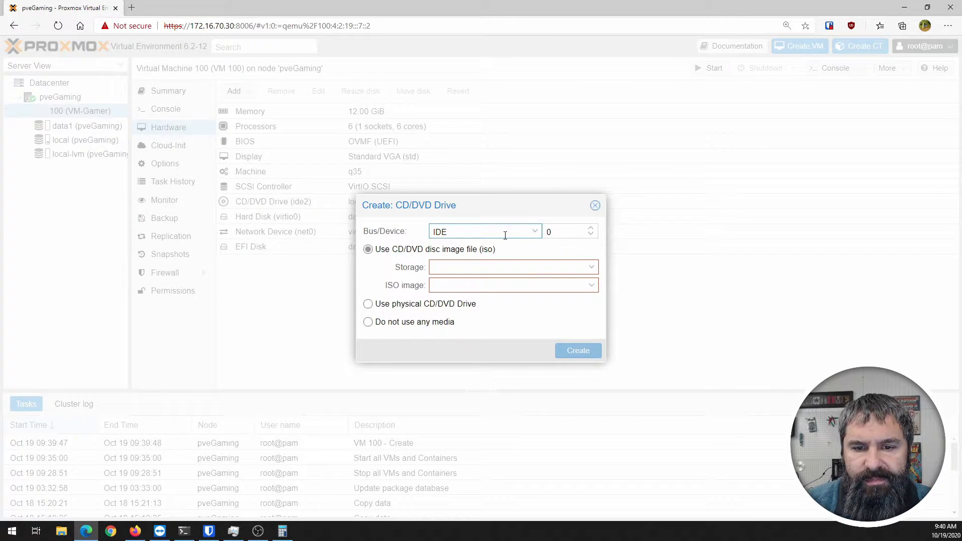
click(596, 271)
click(453, 322)
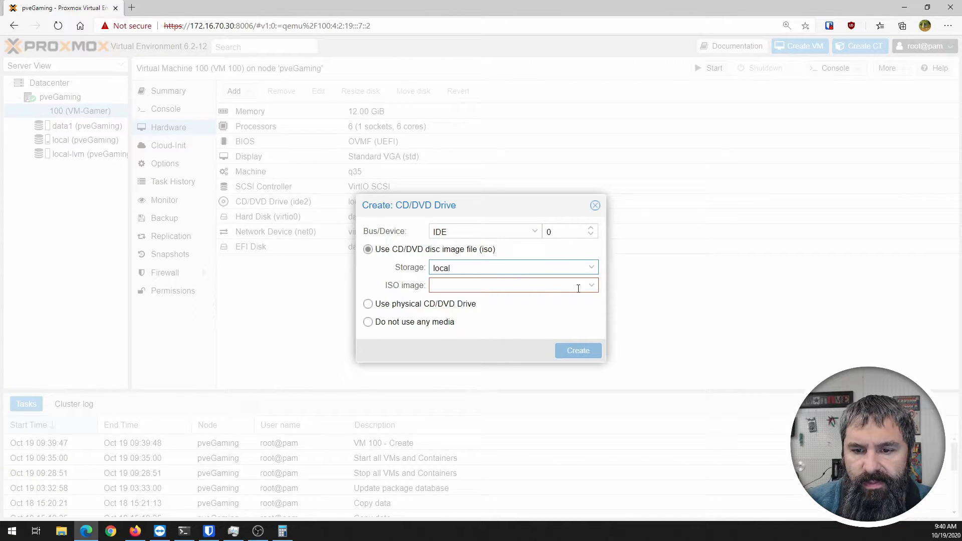
click(591, 286)
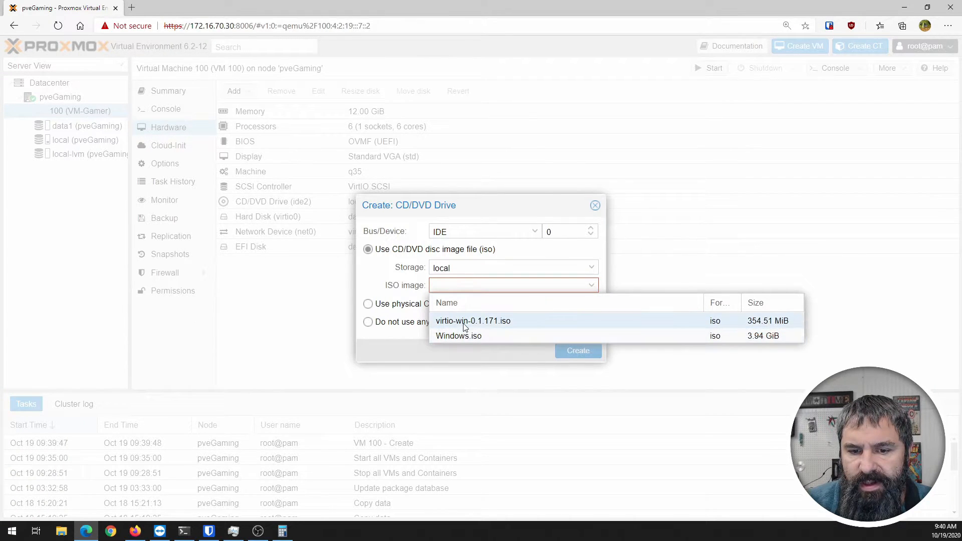
click(464, 323)
click(576, 350)
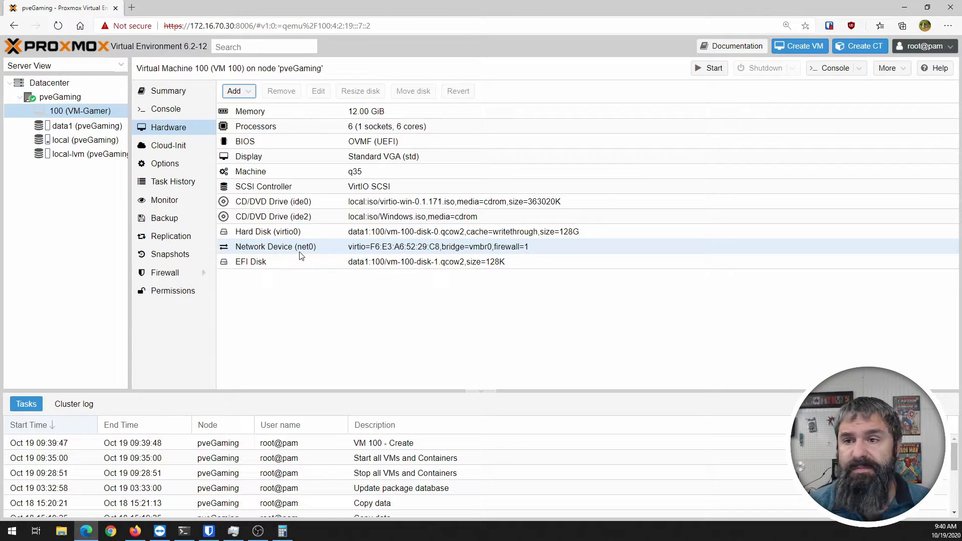
Start the virtual machine and open its console in a maximized window.
click(710, 68)
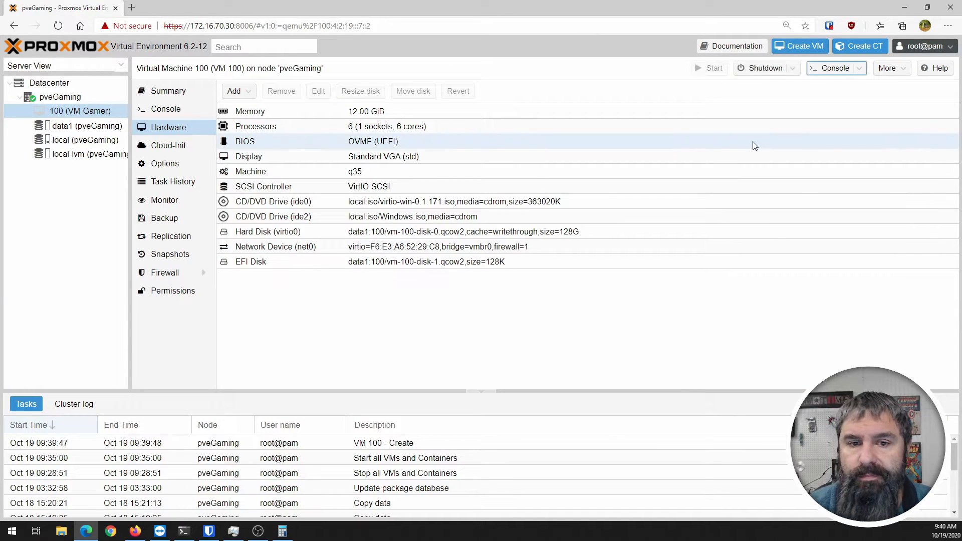
click(831, 68)
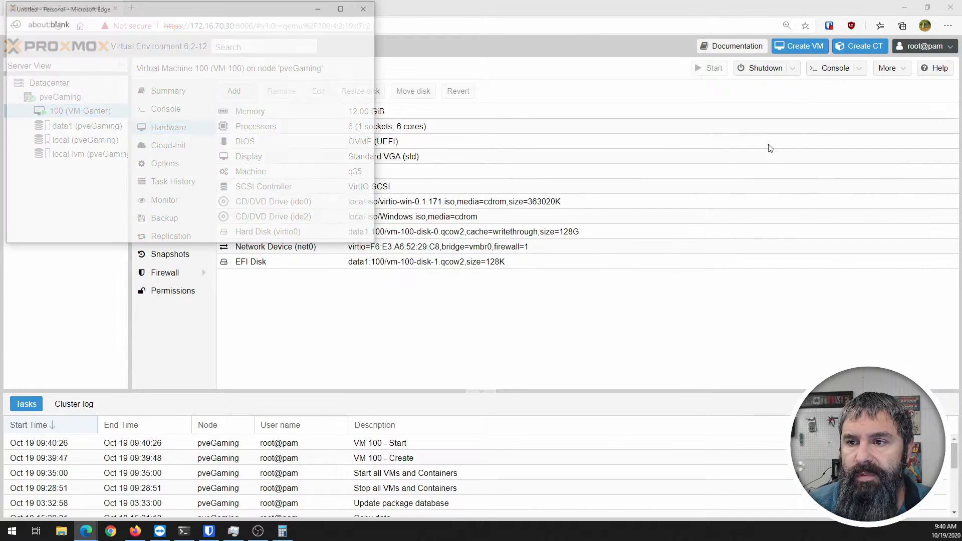
drag(258, 10, 589, 74)
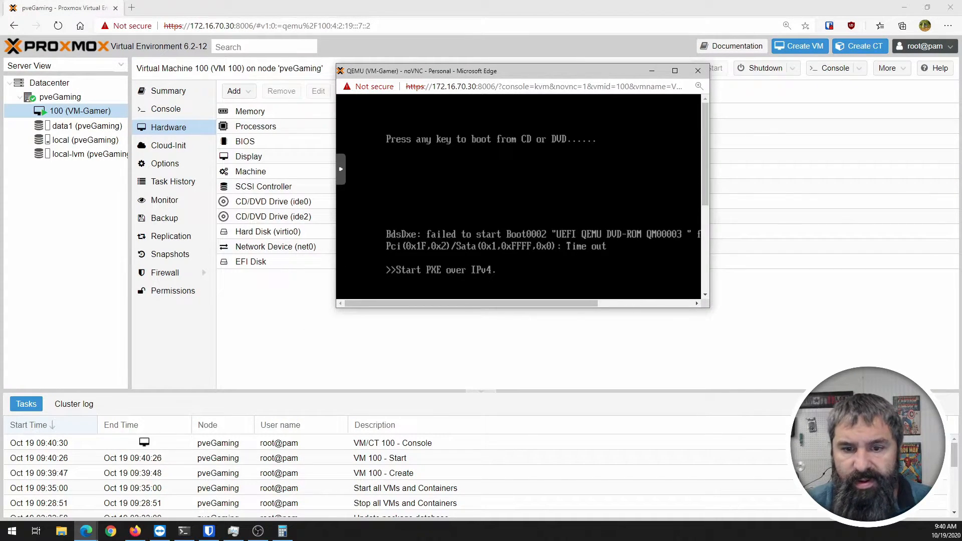
click(675, 71)
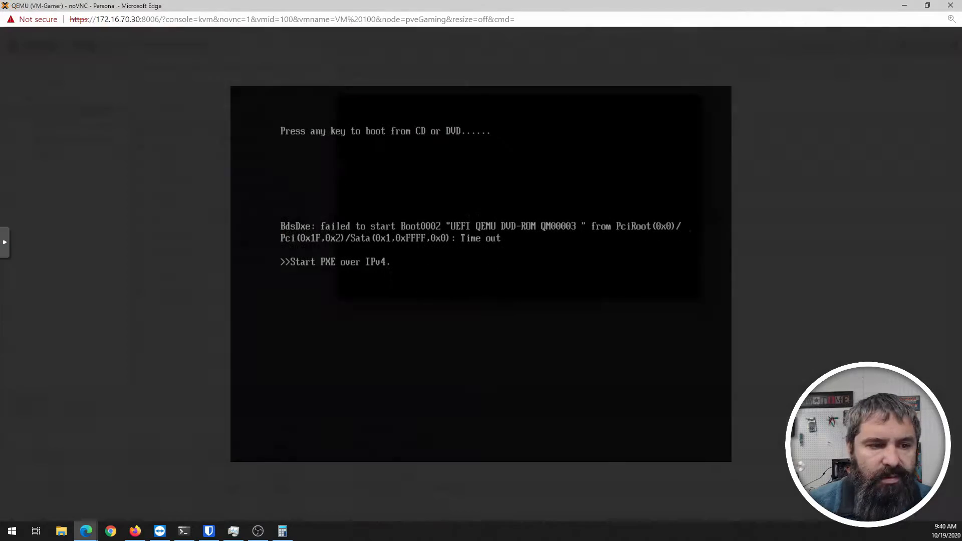
Set the noVNC console's scaling mode to Local Scaling and collapse its control bar.
click(8, 245)
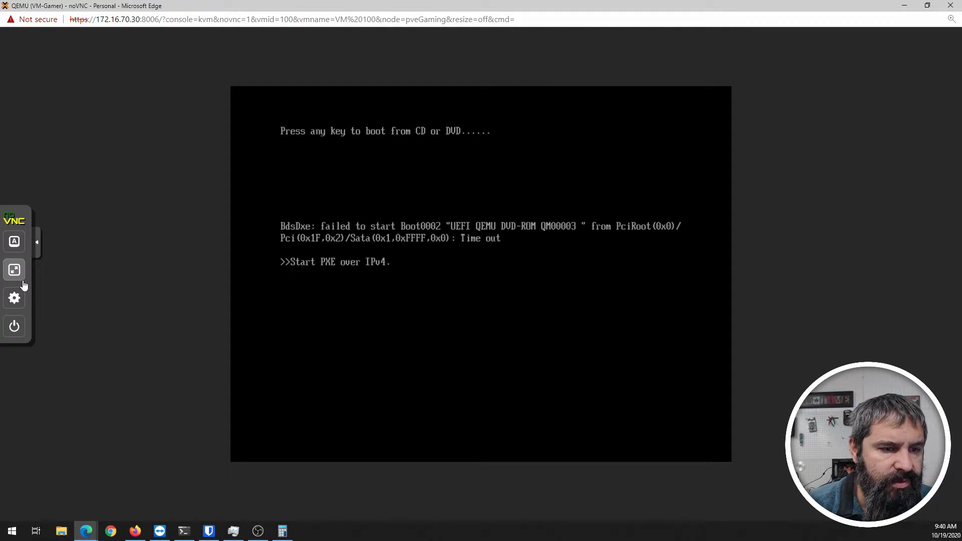
click(21, 304)
click(82, 318)
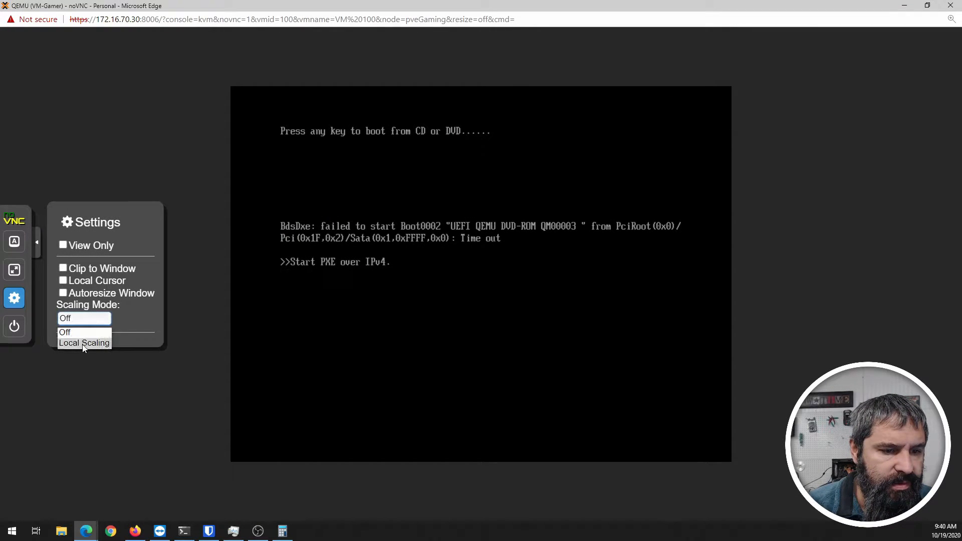
click(82, 342)
click(39, 248)
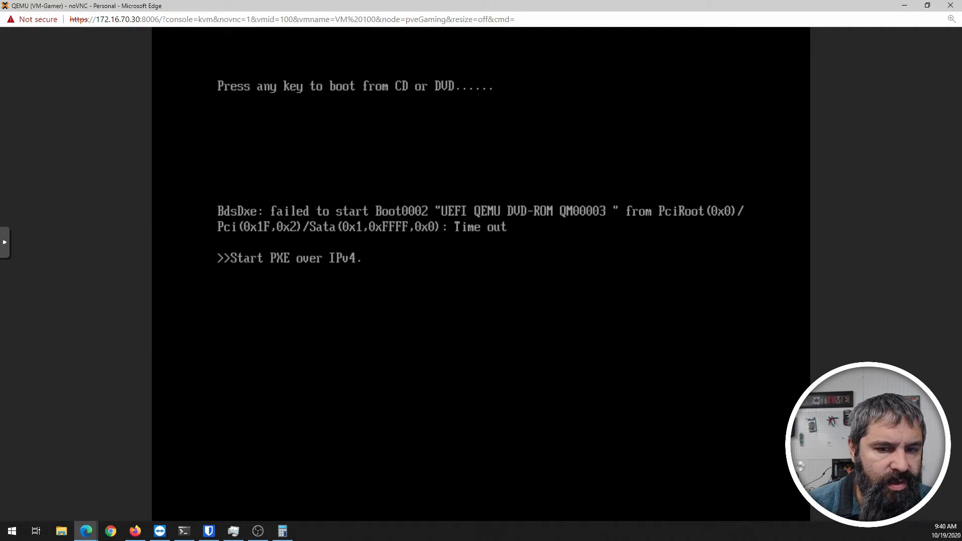
Reset the virtual machine from the console and focus its screen to boot from the Windows installation disc.
click(7, 245)
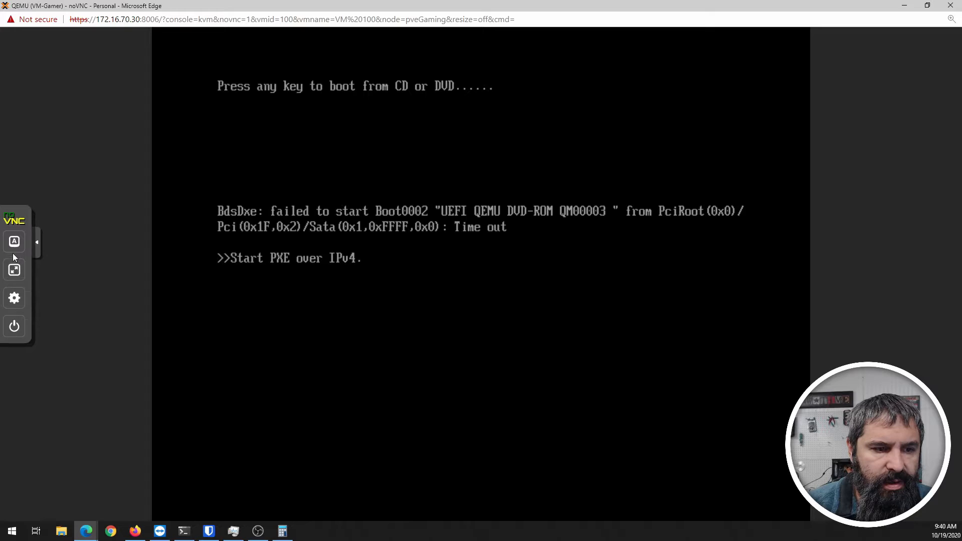
click(14, 326)
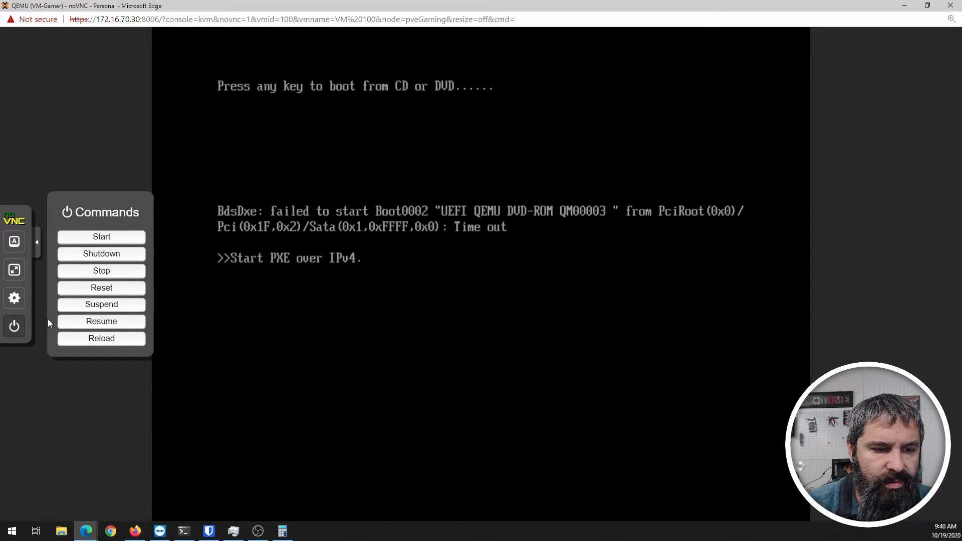
click(98, 296)
click(528, 71)
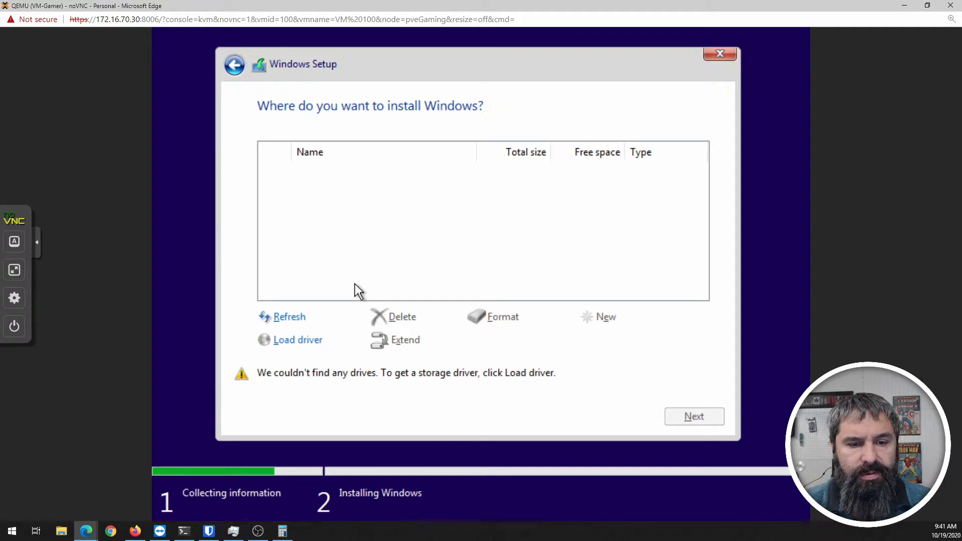
Start loading a storage driver in Windows Setup and try the root of the virtio-win CD drive (D:), including a rescan.
click(298, 339)
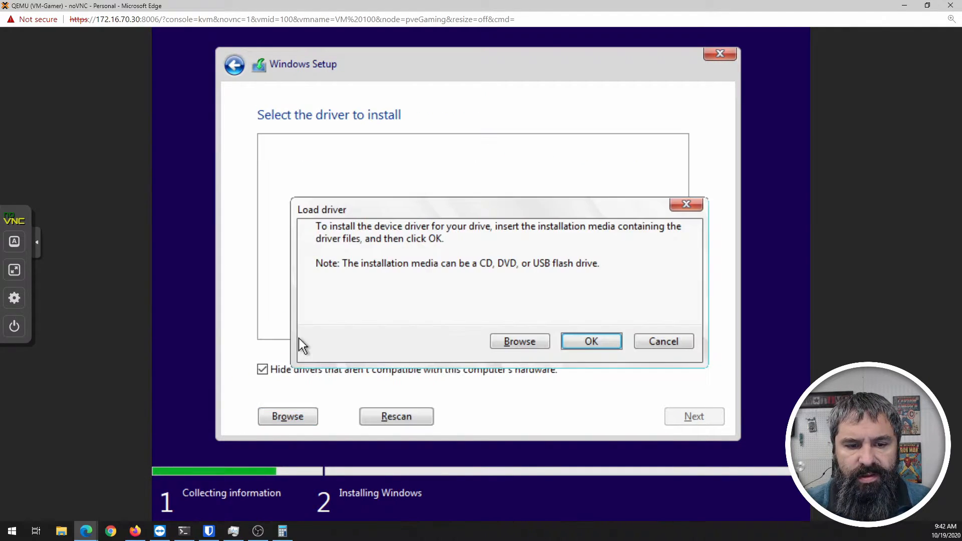
click(524, 341)
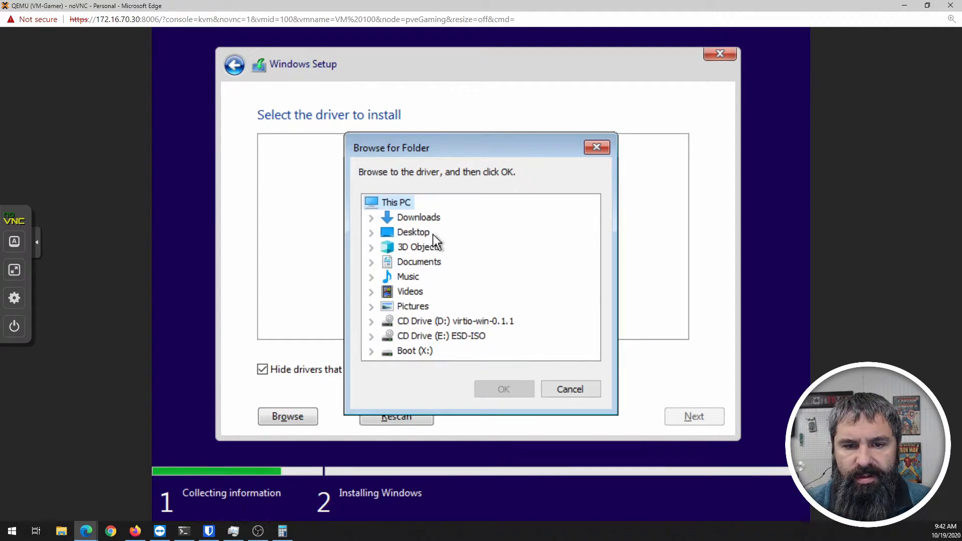
click(418, 322)
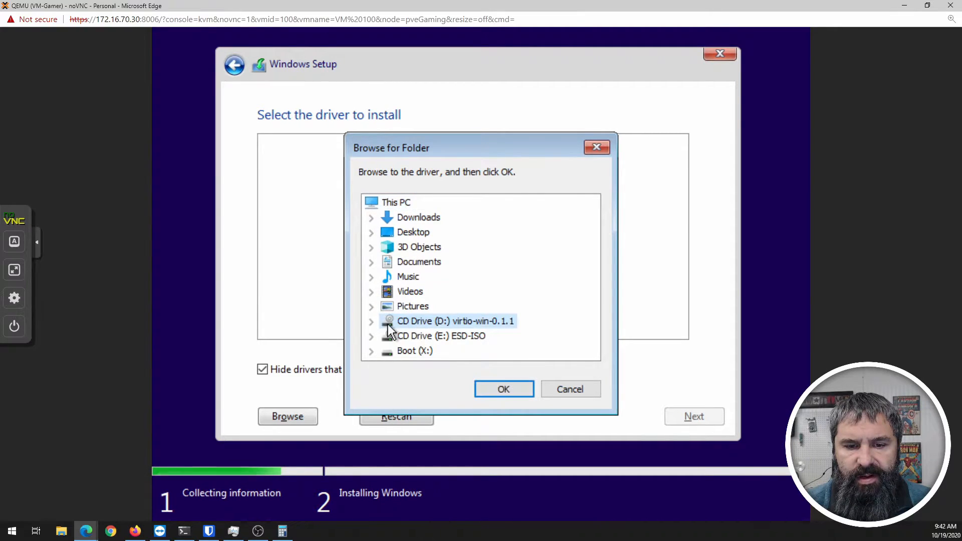
click(502, 388)
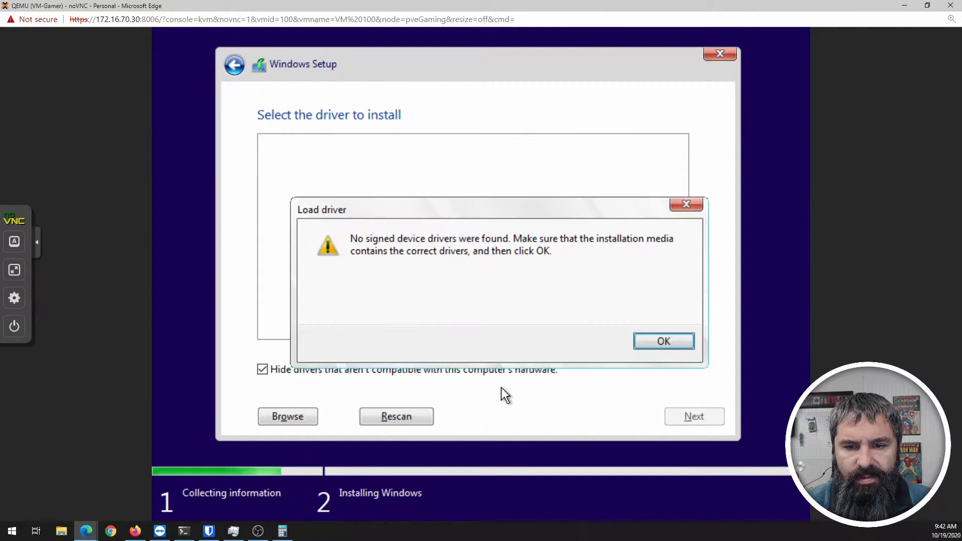
click(657, 344)
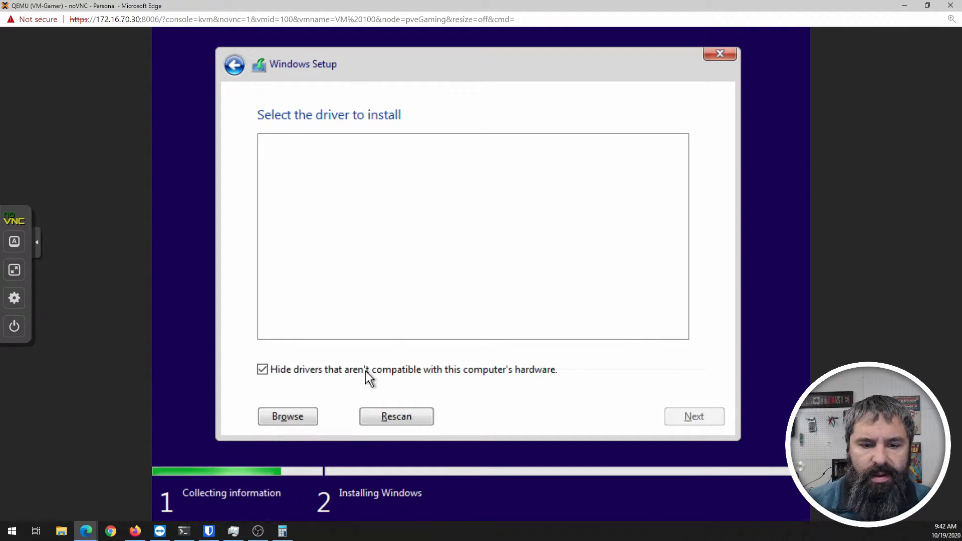
click(391, 419)
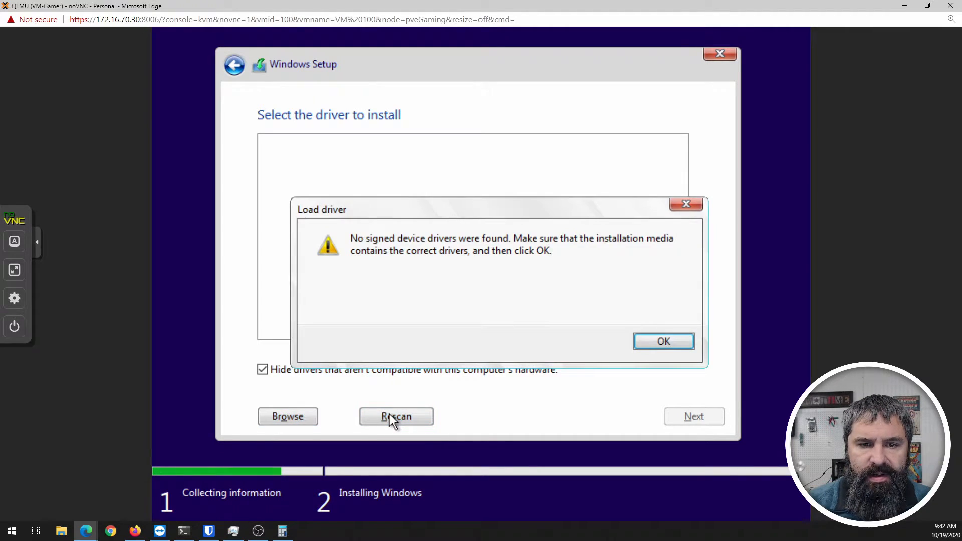
click(669, 341)
Try to load the storage driver from the vioscsi\w10\amd64 folder on the virtio-win CD drive (D:).
click(290, 419)
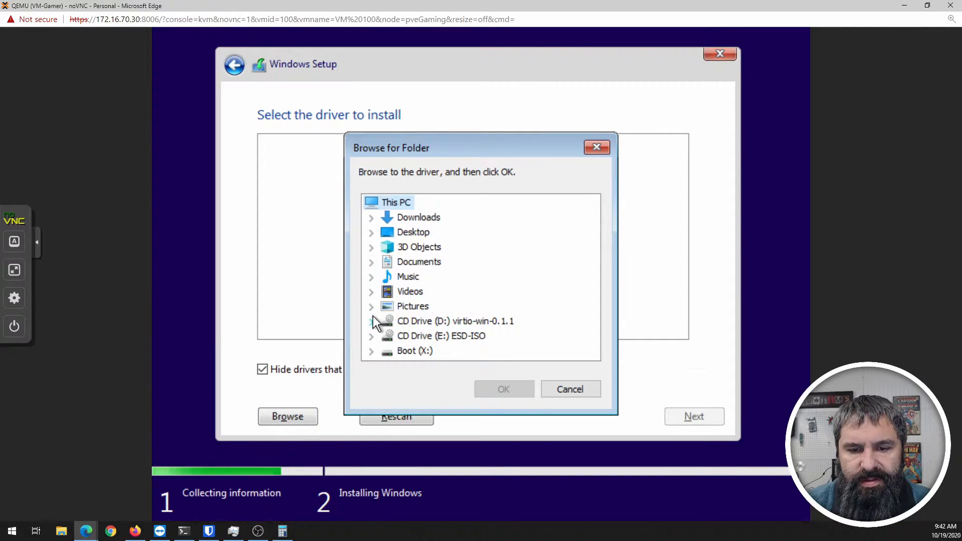
click(372, 320)
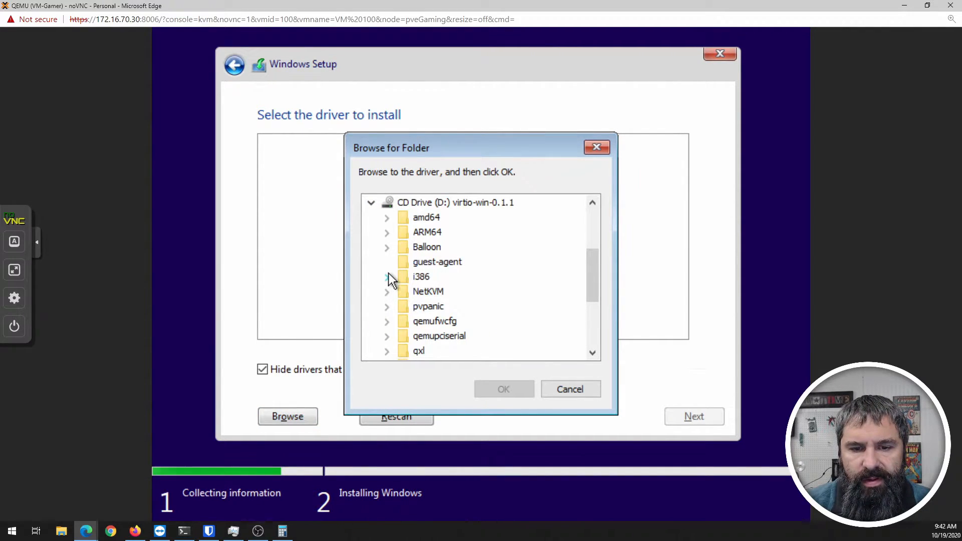
scroll(390, 281, down, 3)
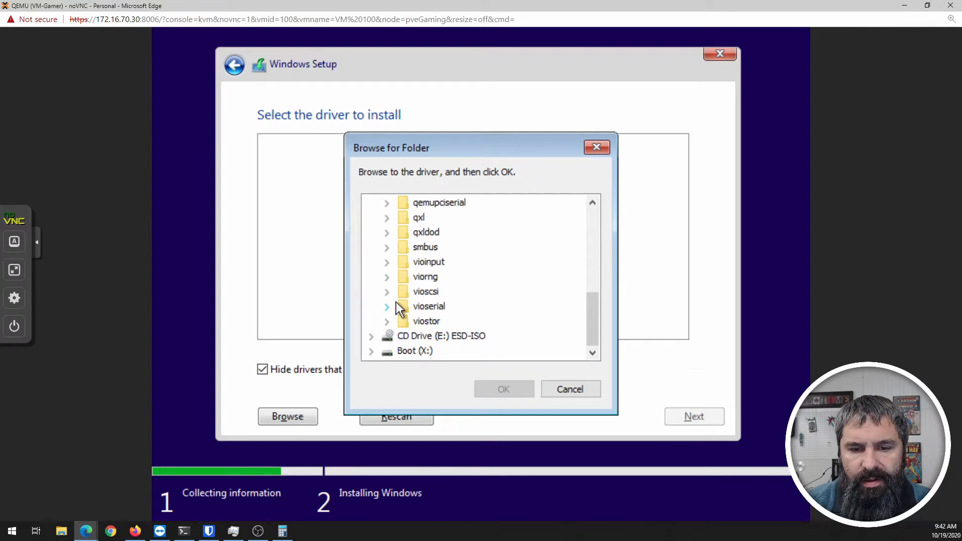
click(400, 296)
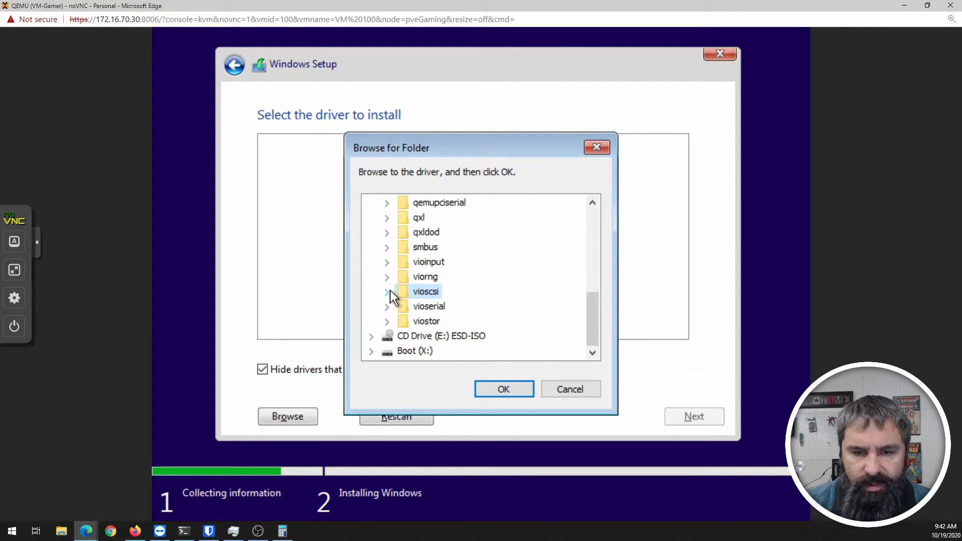
click(388, 292)
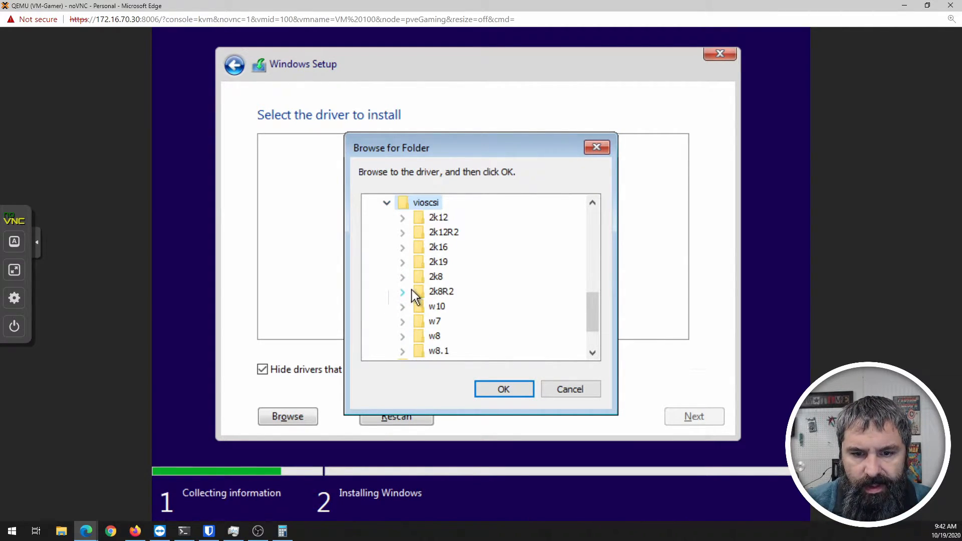
click(427, 307)
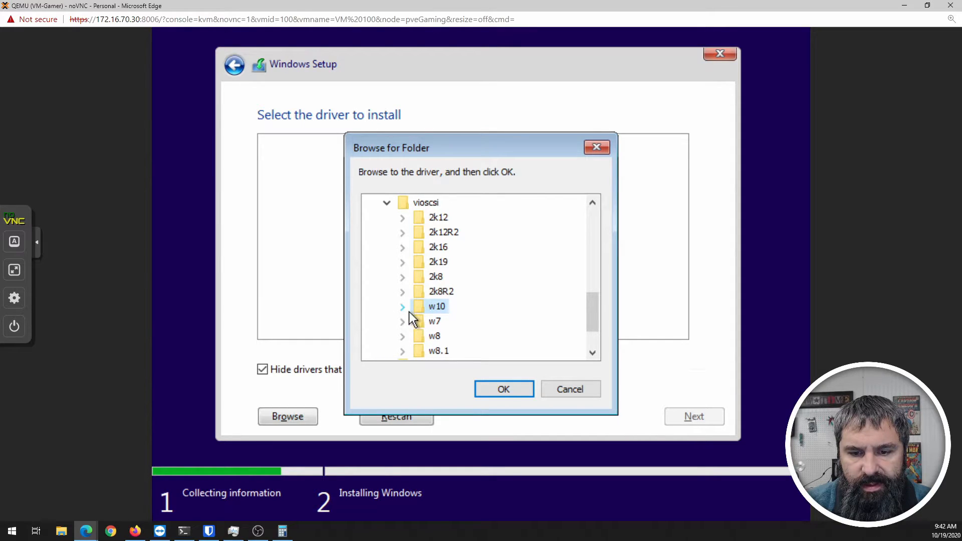
click(402, 307)
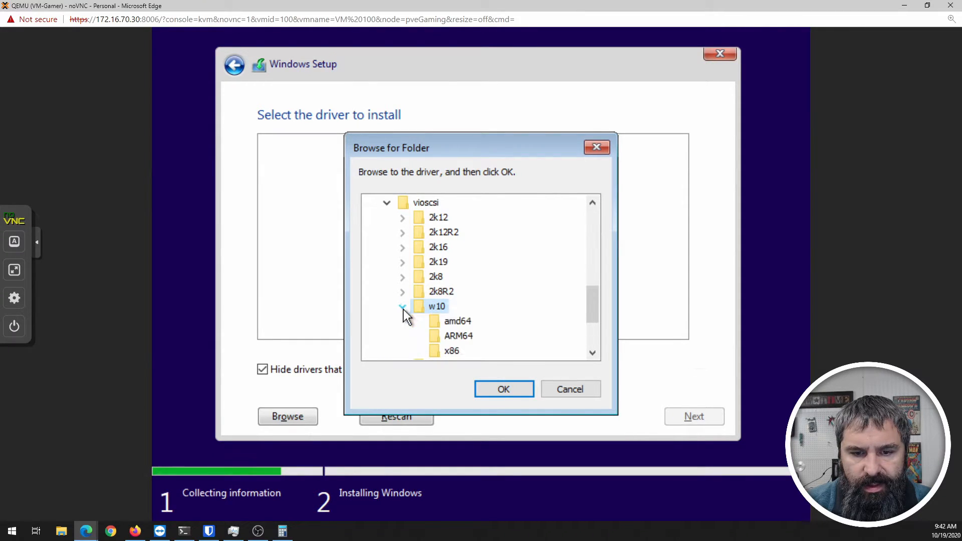
click(442, 323)
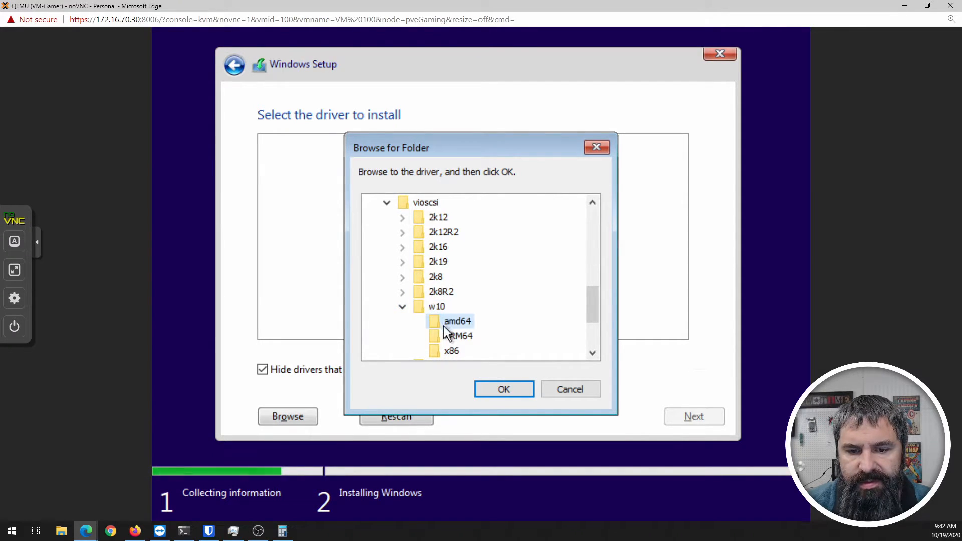
click(502, 386)
click(415, 417)
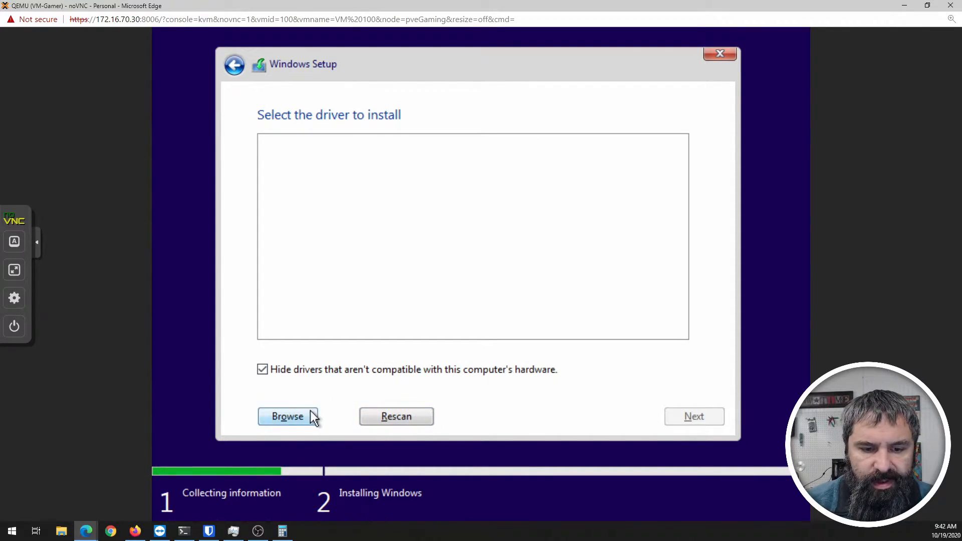
Load the Red Hat VirtIO SCSI controller driver from the amd64\w10 folder on the virtio-win CD drive (D:).
click(296, 416)
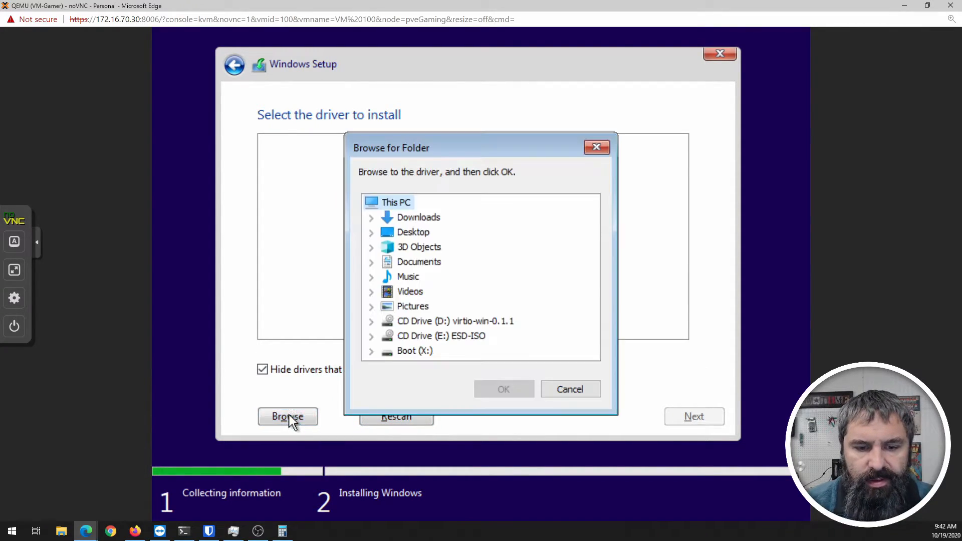
click(371, 321)
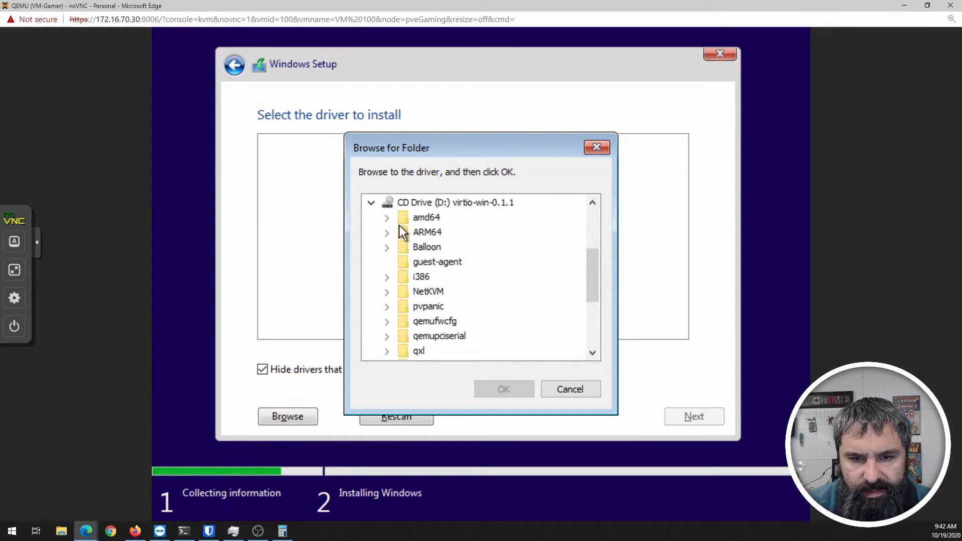
click(387, 218)
click(428, 247)
click(506, 390)
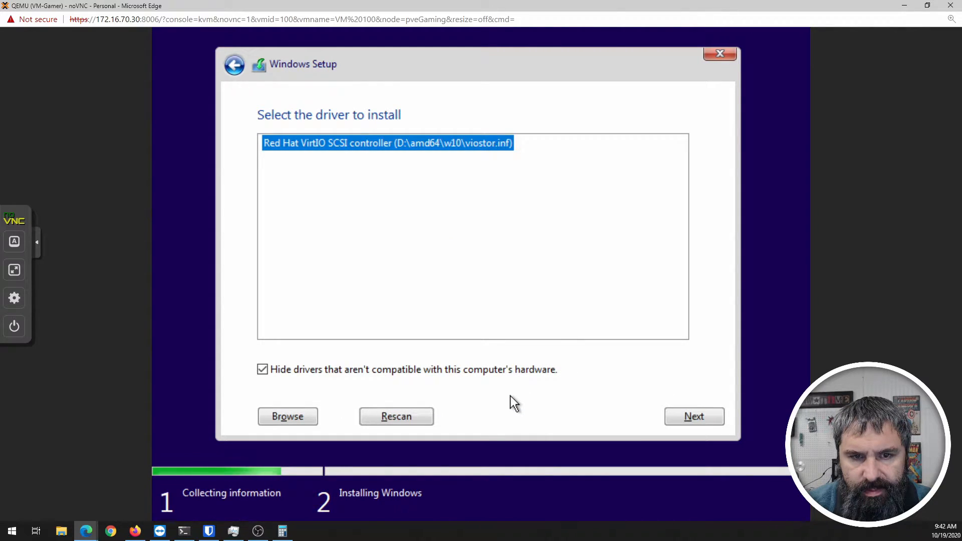
click(684, 418)
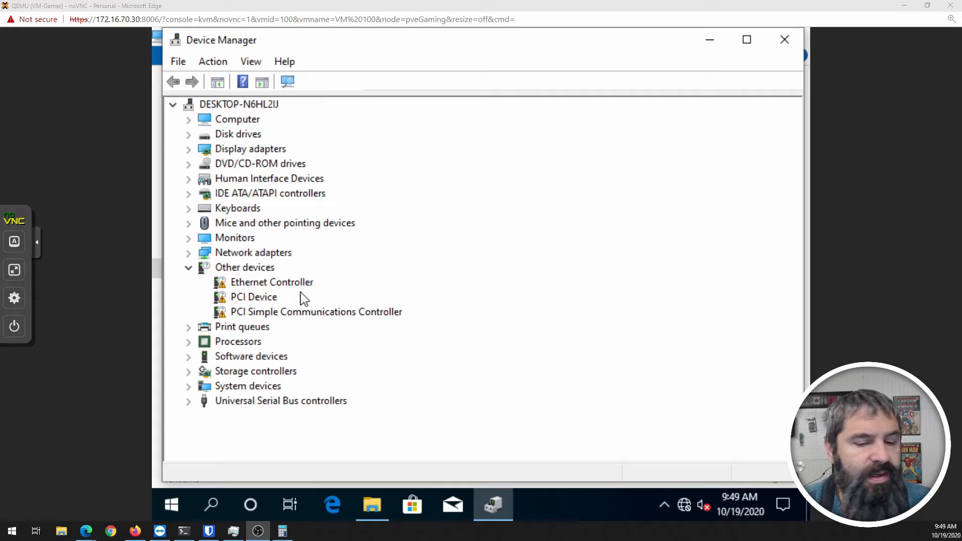
Start a manual driver update for the Ethernet Controller in Device Manager, with the virtio-win CD drive (D:) as the search location.
click(294, 284)
right_click(292, 281)
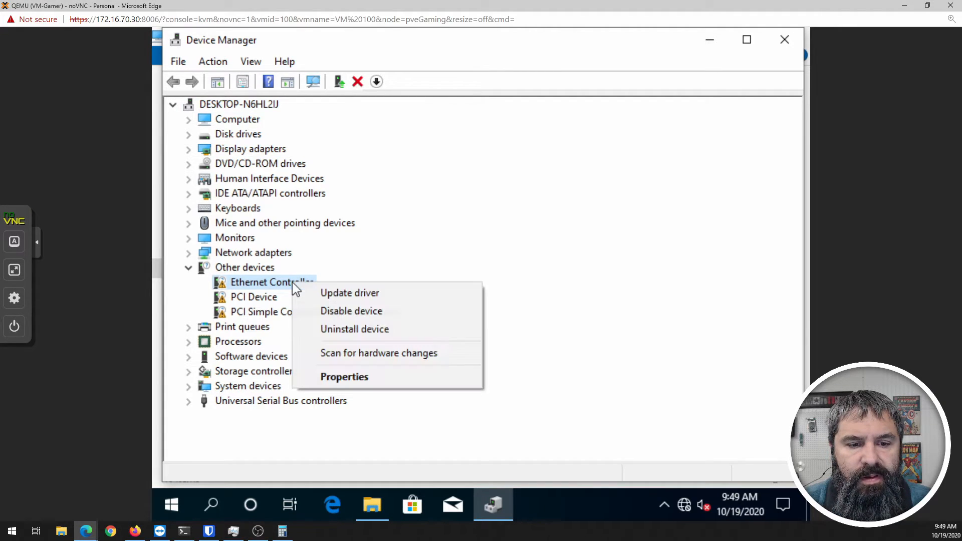
click(315, 290)
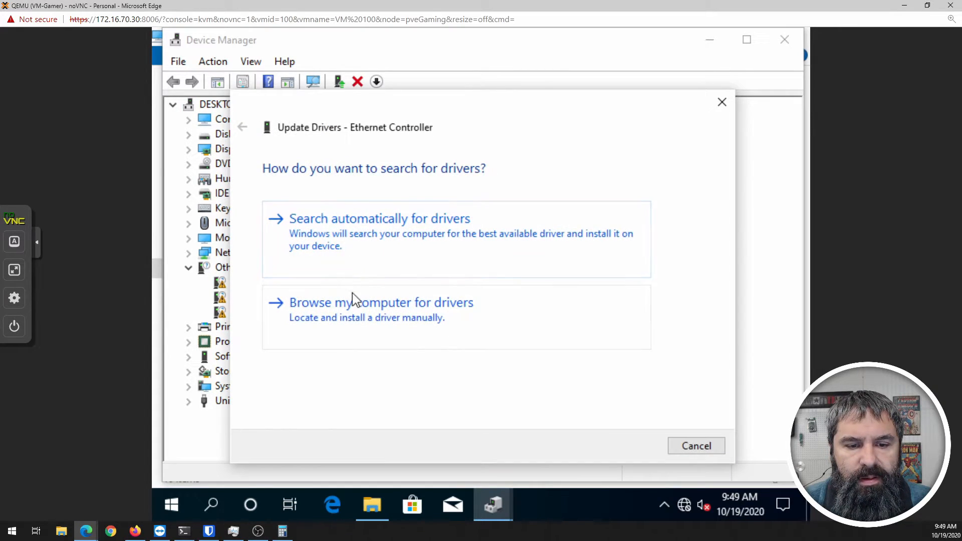
click(374, 308)
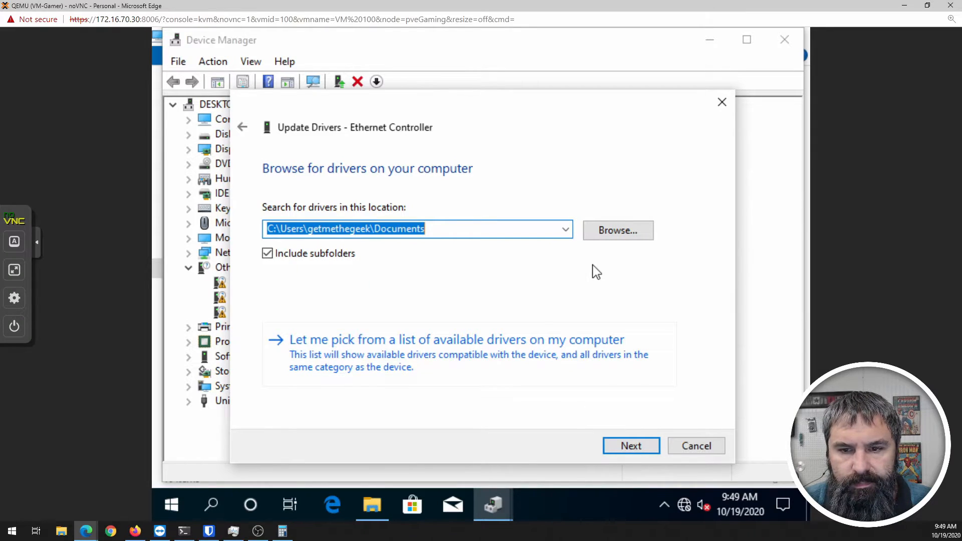
click(607, 234)
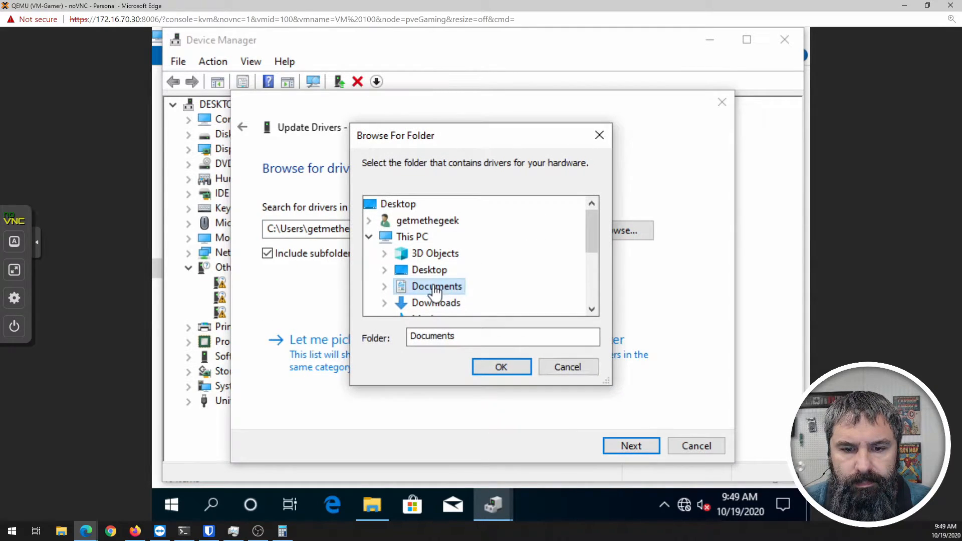
scroll(424, 290, down, 3)
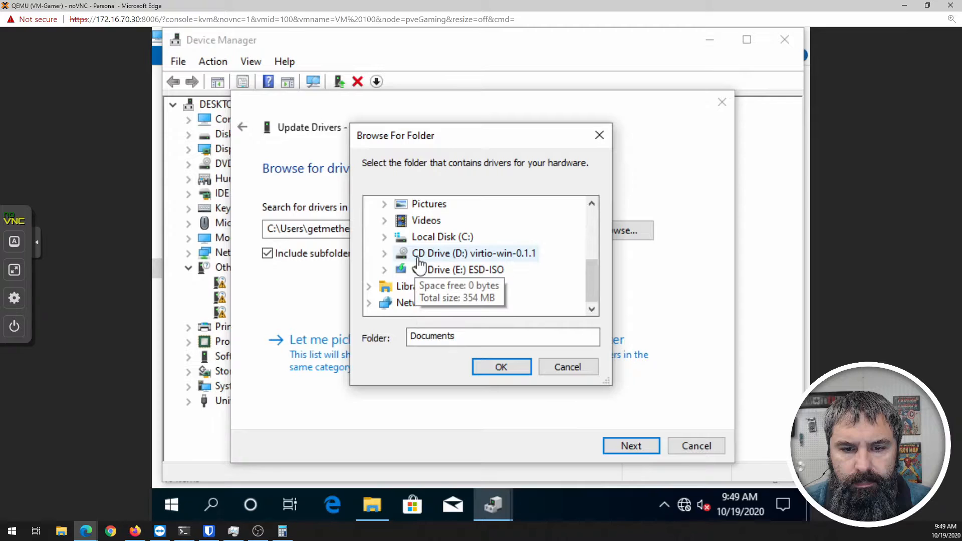
double_click(401, 254)
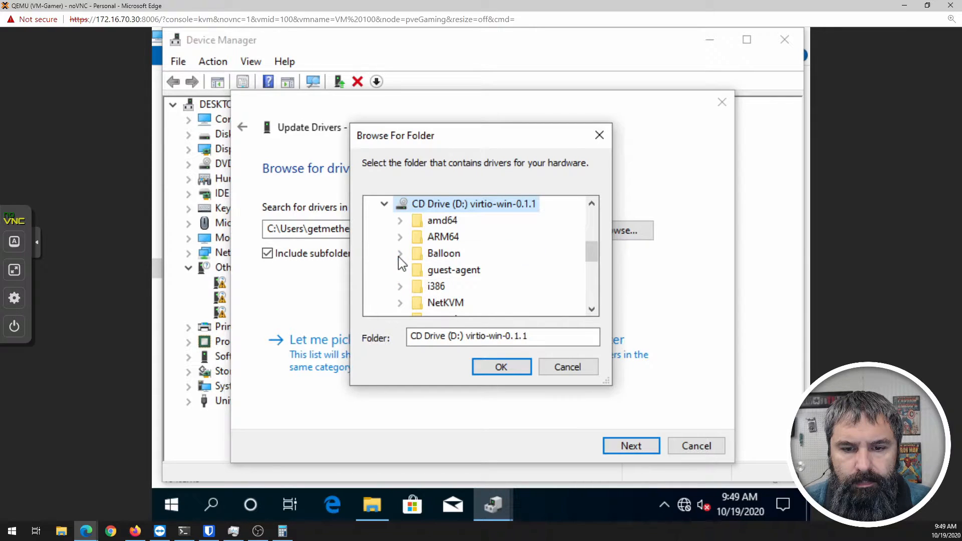
click(502, 365)
Install the Red Hat VirtIO Ethernet Adapter driver and allow the PC to be discoverable on the network.
click(639, 445)
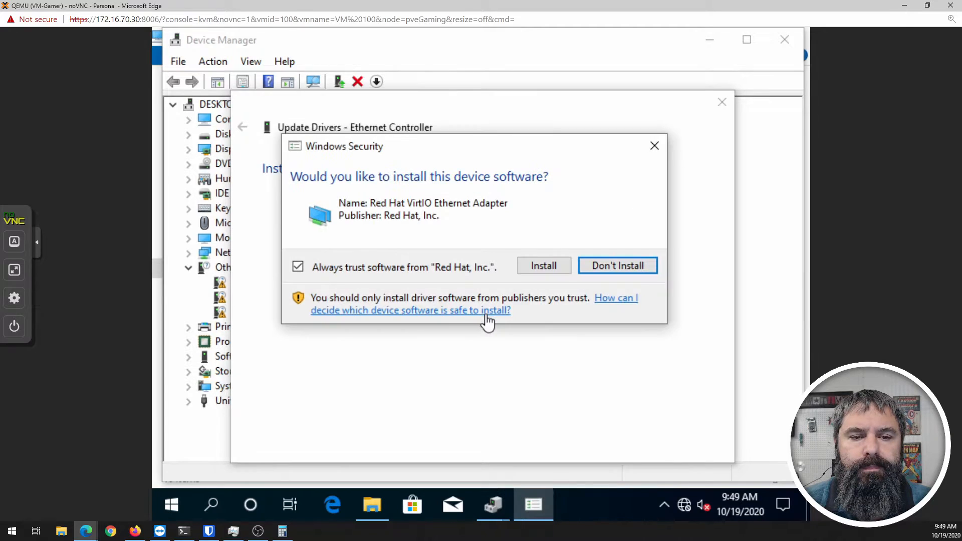
click(533, 272)
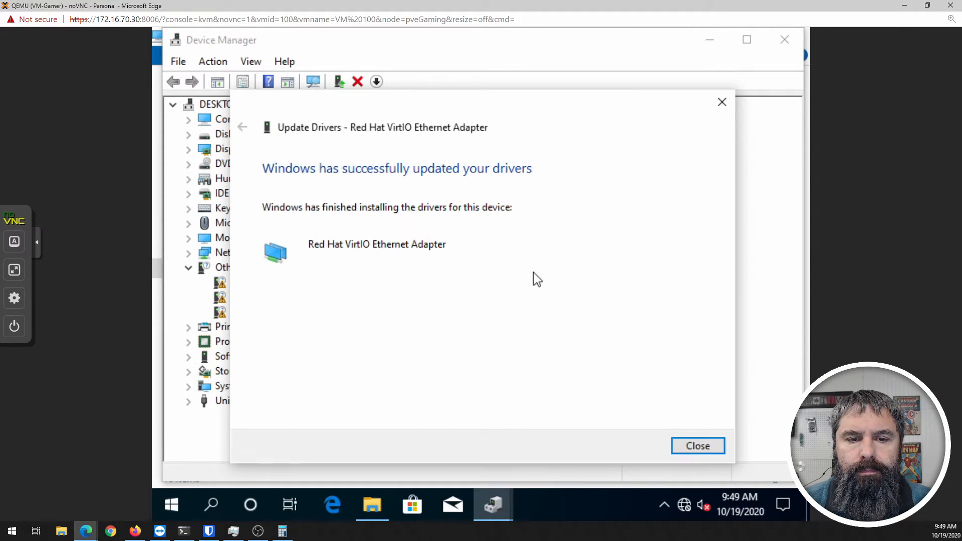
click(698, 446)
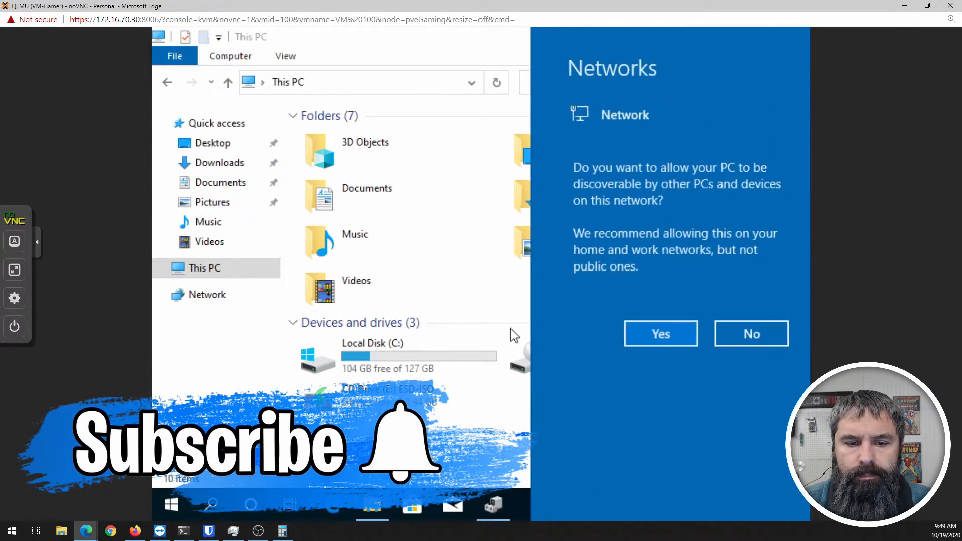
click(639, 334)
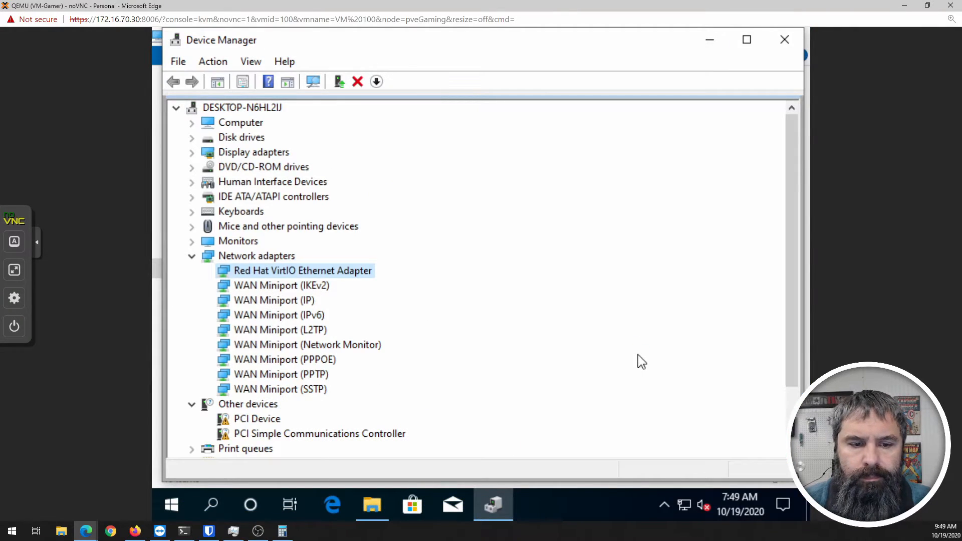
Update the driver of the unrecognised PCI Device by searching D:\ including subfolders.
click(270, 420)
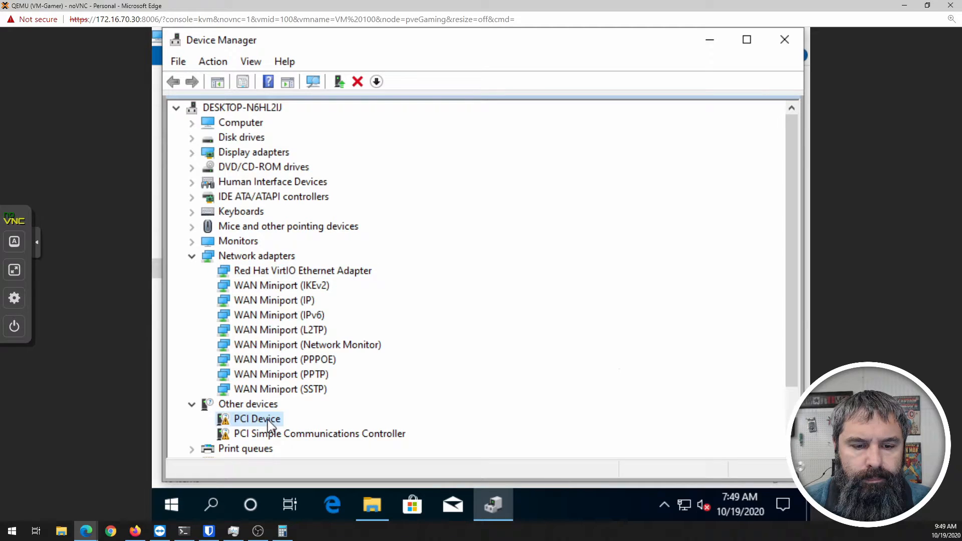
right_click(269, 421)
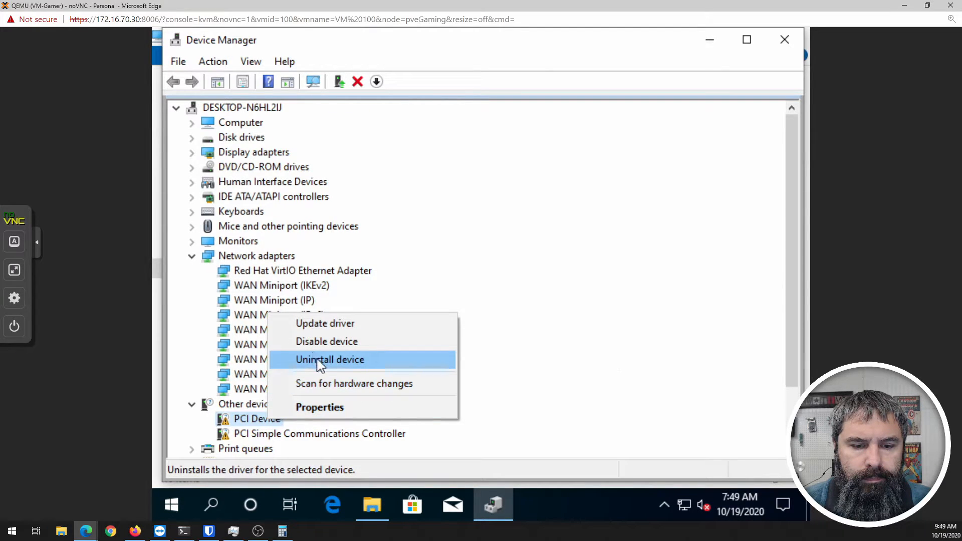
click(320, 328)
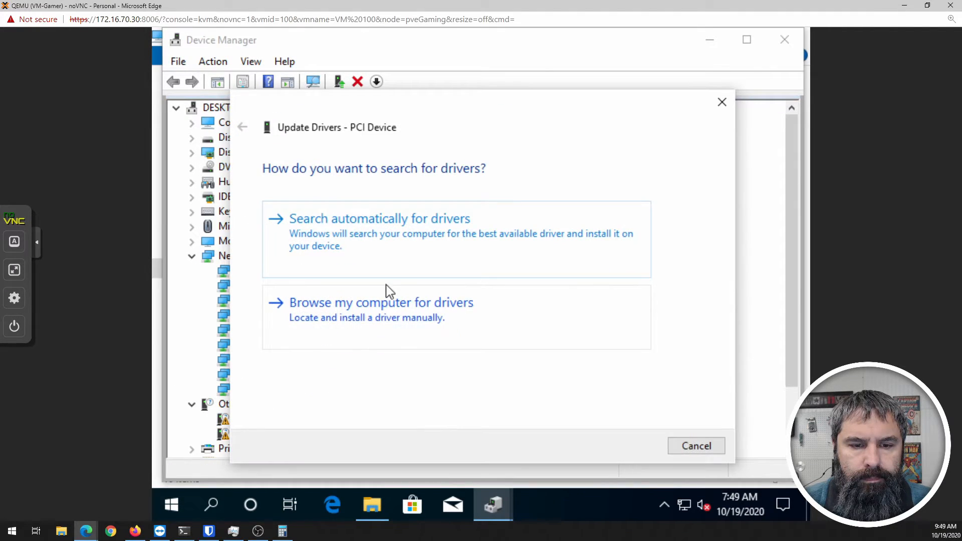
click(389, 315)
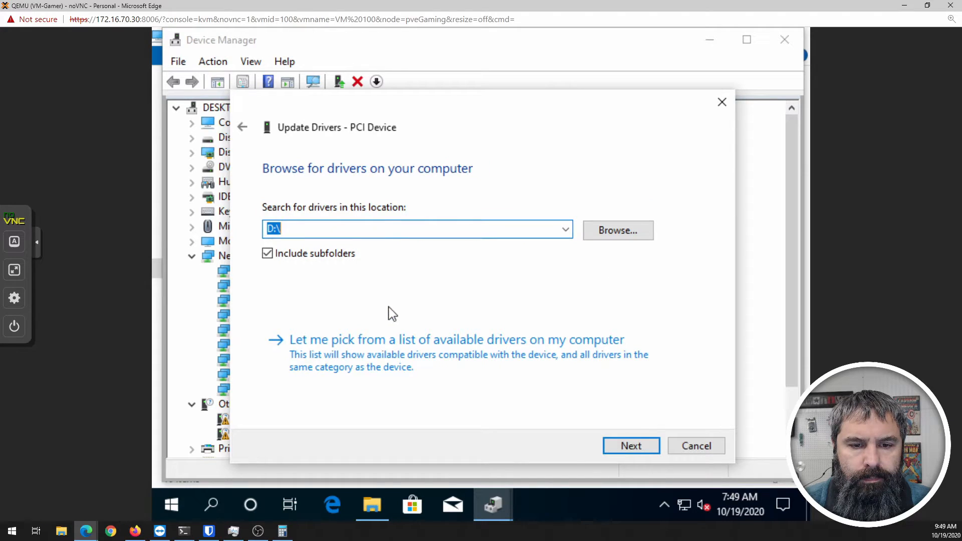
click(627, 446)
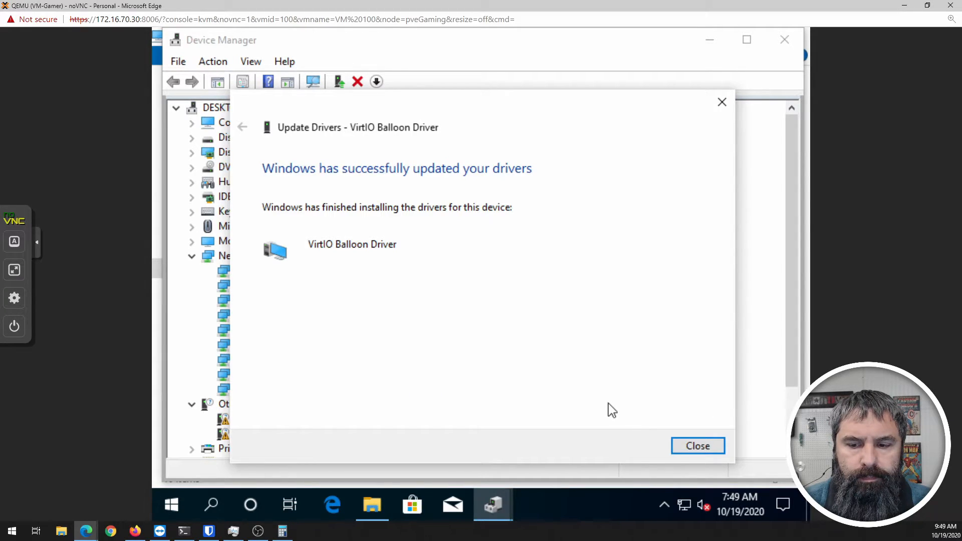
click(699, 445)
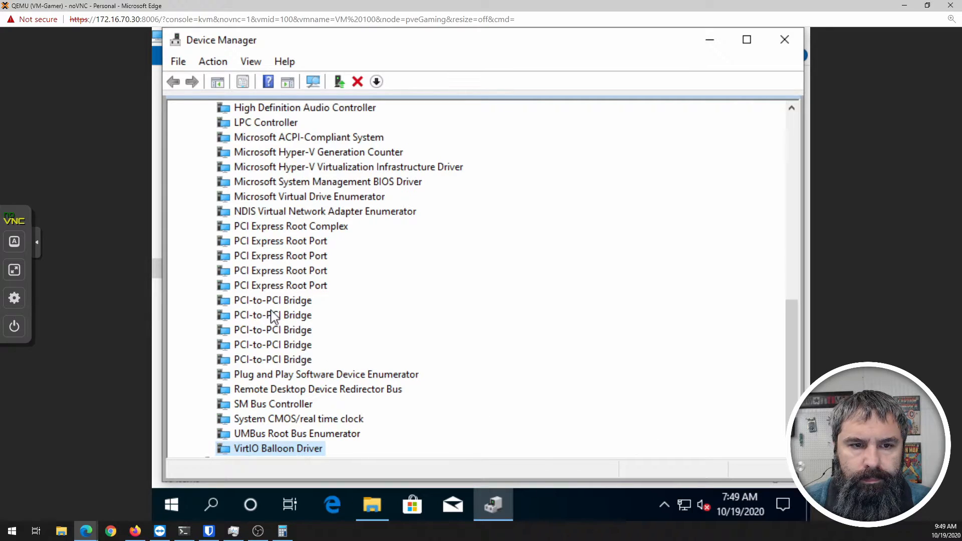
Collapse the System devices category and update the PCI Simple Communications Controller's driver from D:\ including subfolders.
scroll(269, 314, up, 4)
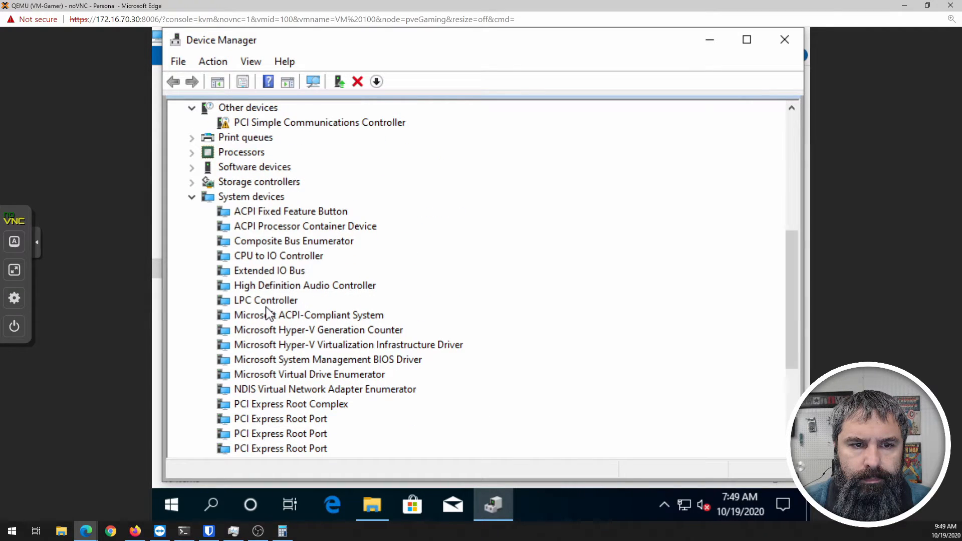
click(190, 196)
right_click(273, 359)
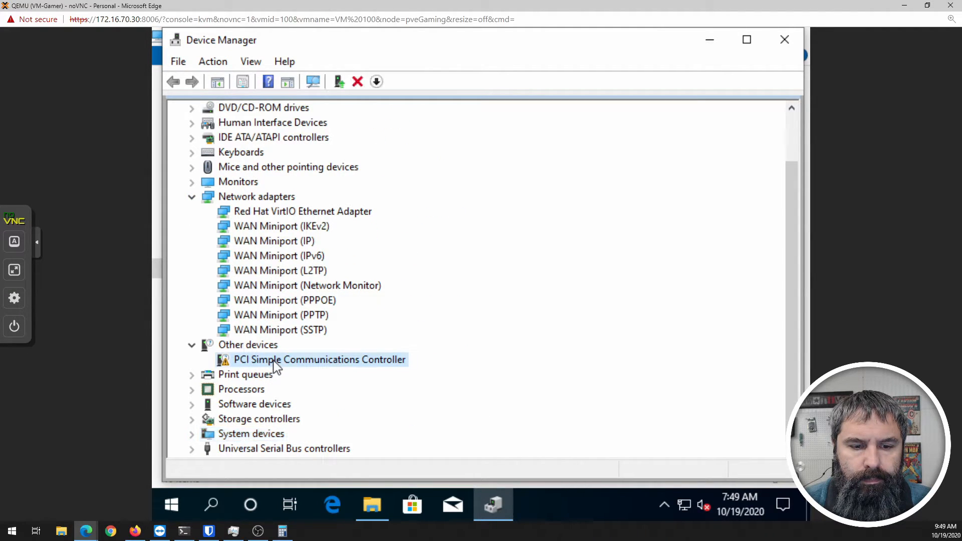
click(304, 373)
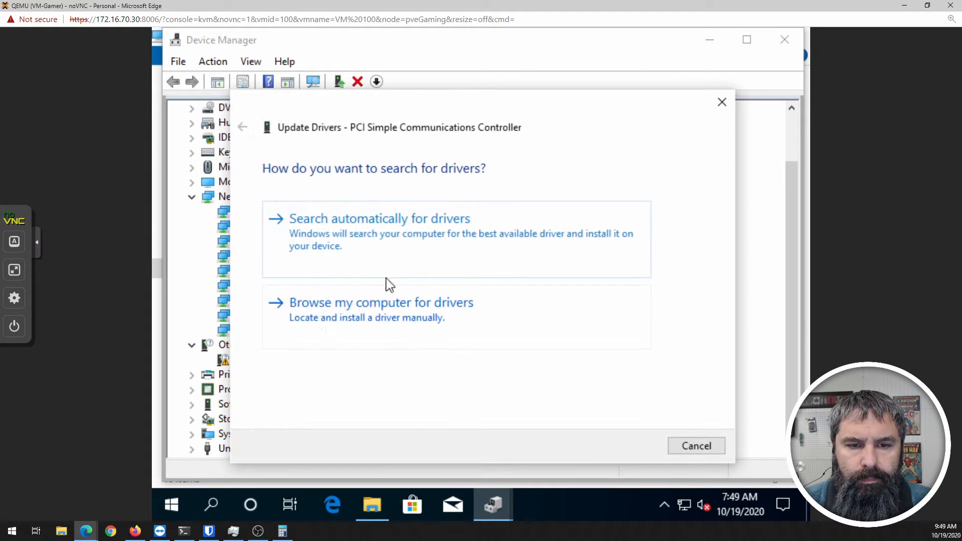
click(379, 301)
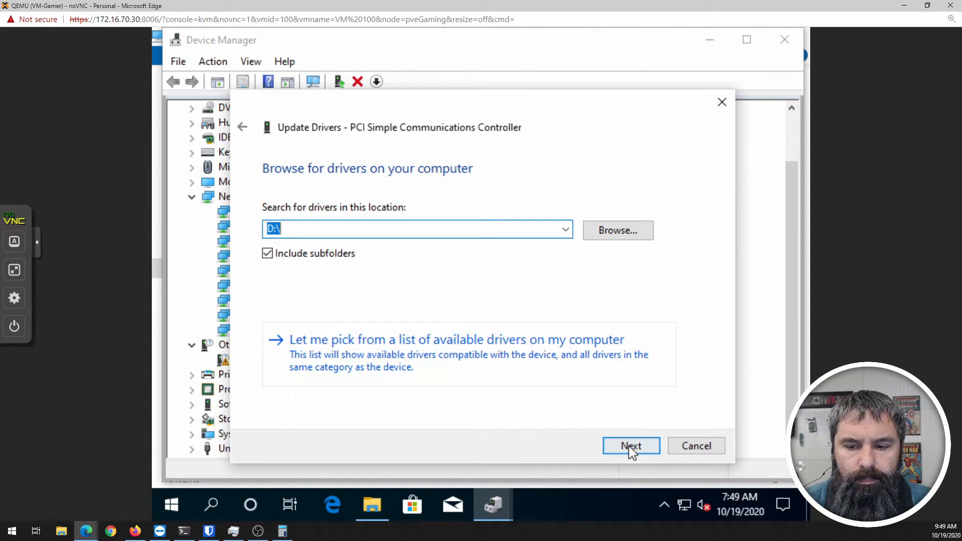
click(630, 447)
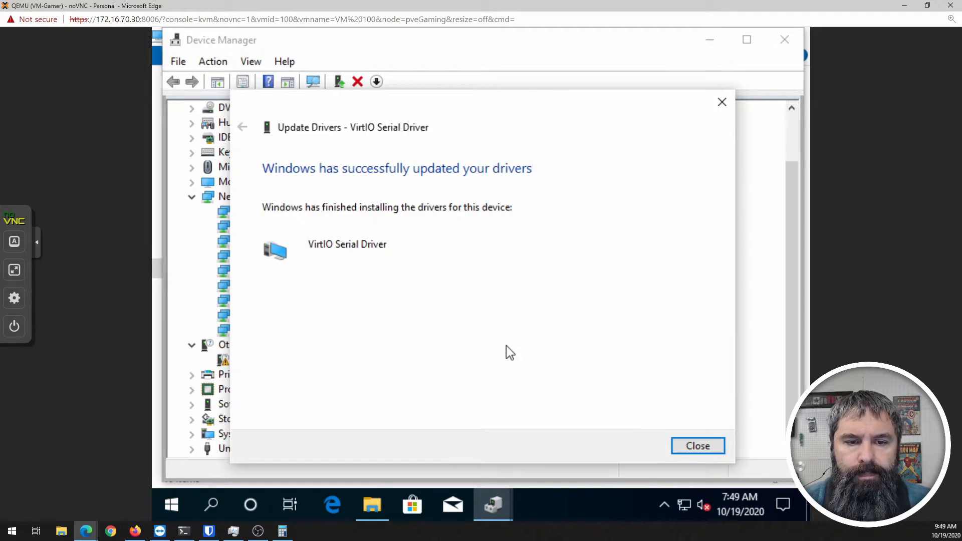
click(695, 446)
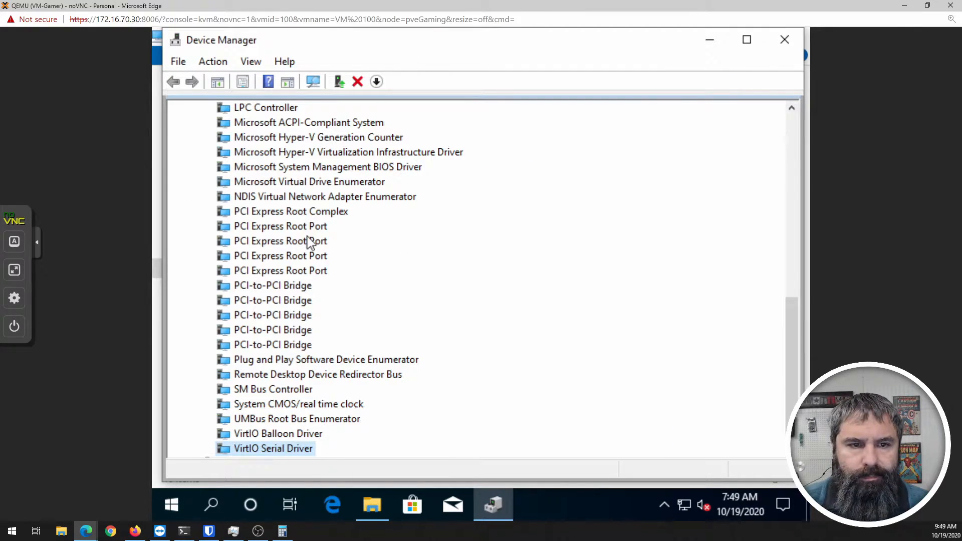
Check Device Manager for remaining unknown devices, collapse its open categories, and close it together with the This PC window.
scroll(287, 239, up, 5)
click(192, 228)
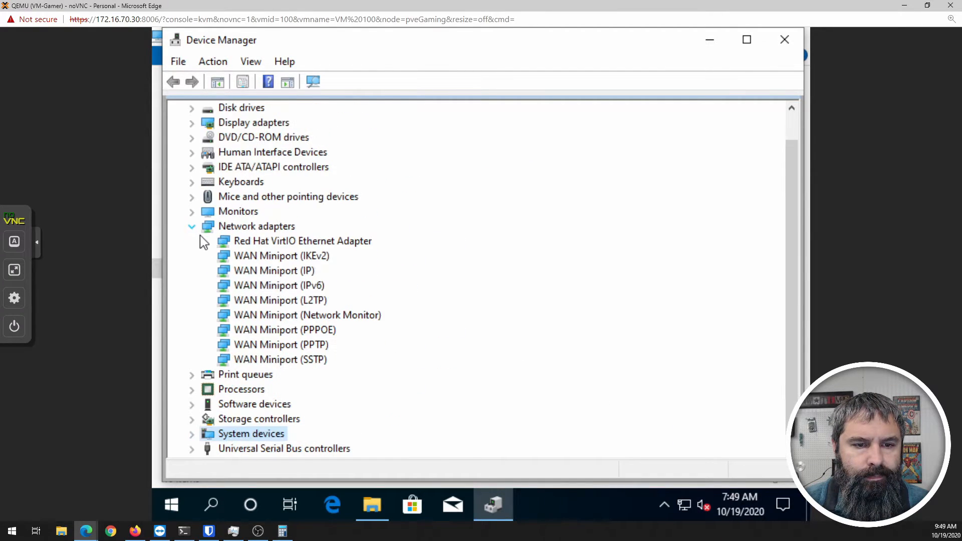
click(197, 228)
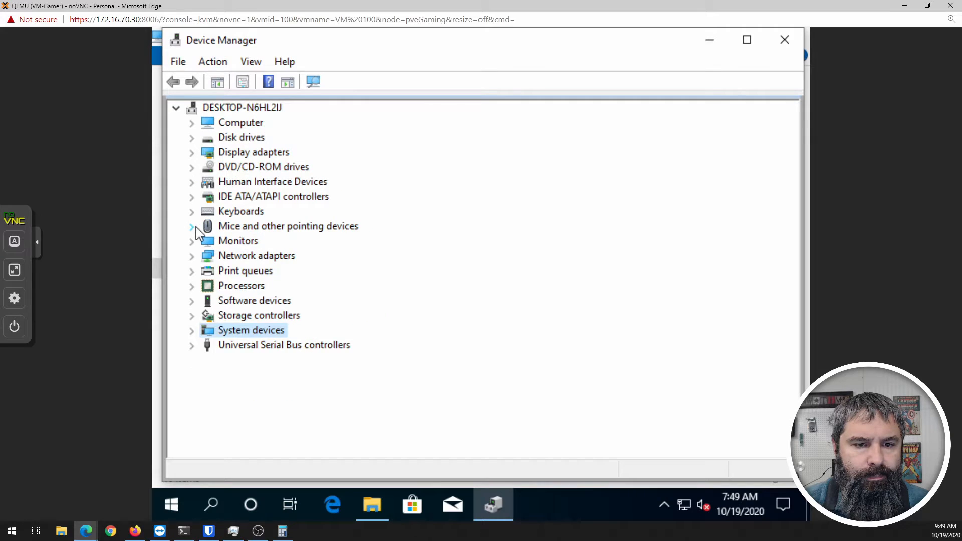
click(192, 257)
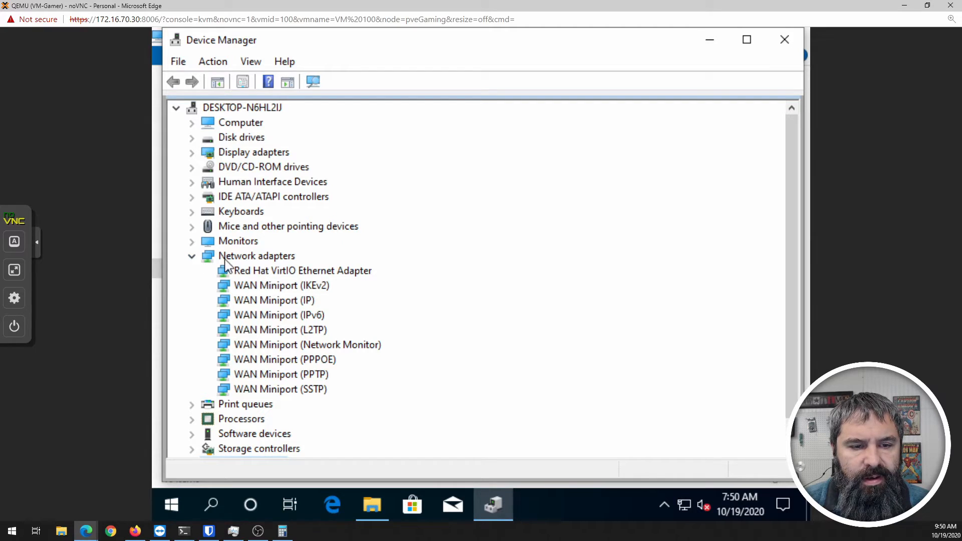
click(193, 256)
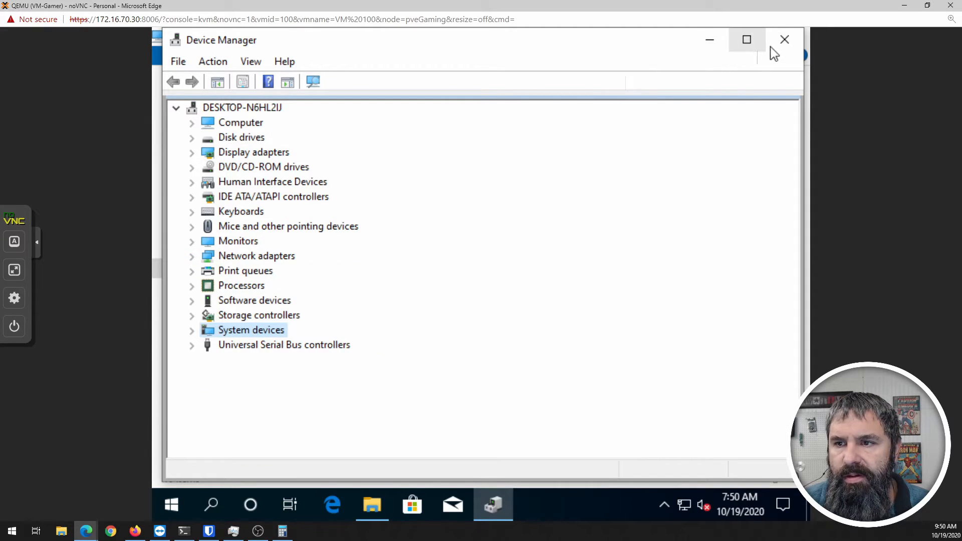
click(783, 40)
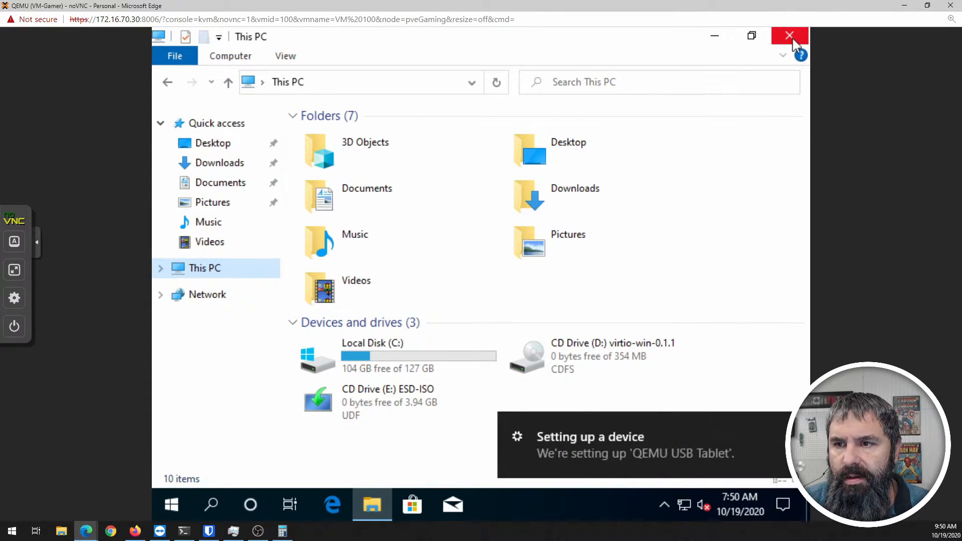
click(791, 36)
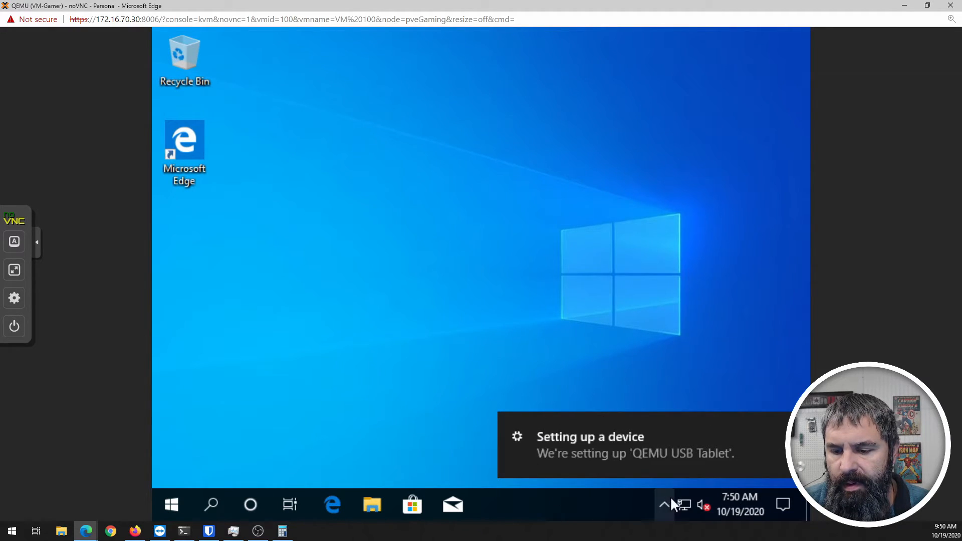
Open the Network & Internet settings of the virtual machine's Windows and maximize the window.
right_click(684, 502)
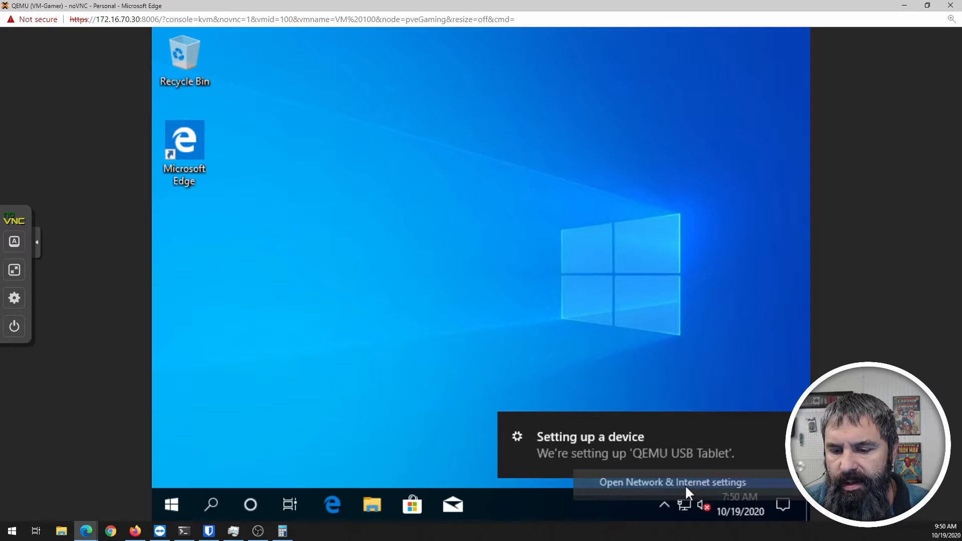
click(685, 483)
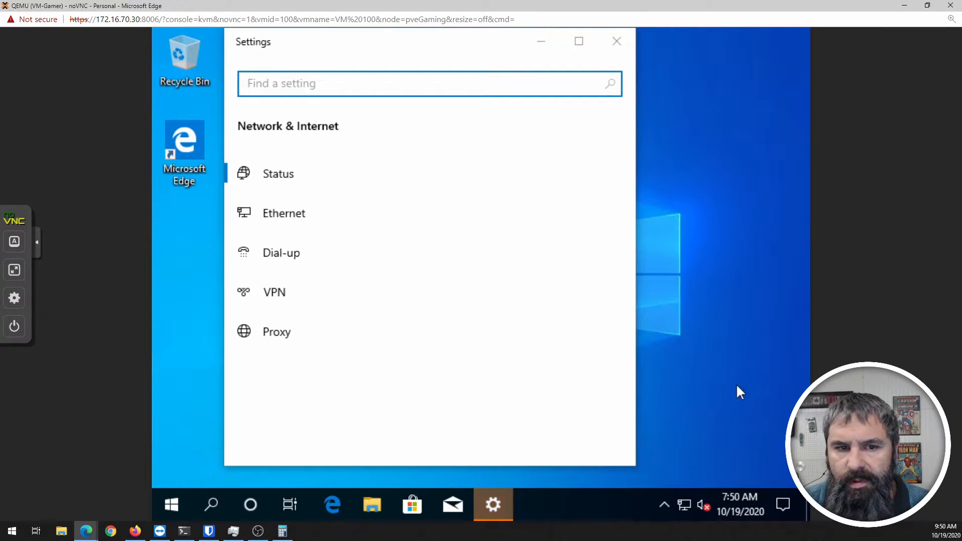
click(578, 43)
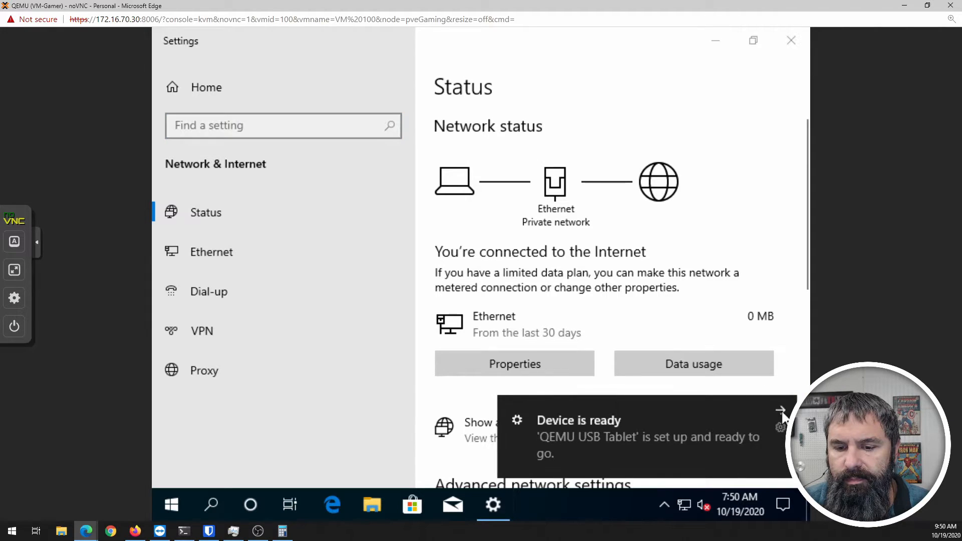
Check the Ethernet connection's status in Network and Sharing Center, then close it and the Settings window.
click(780, 411)
scroll(482, 280, down, 4)
scroll(481, 278, down, 3)
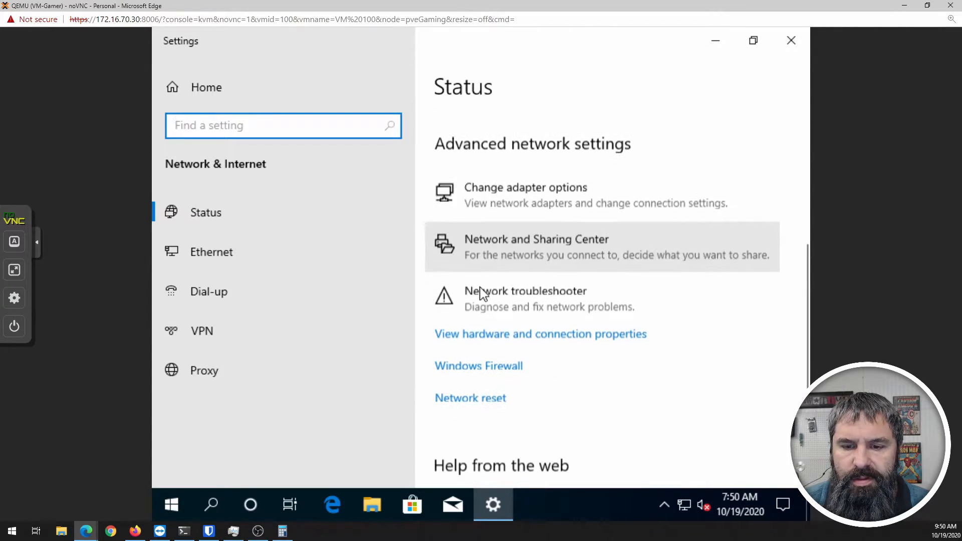
click(515, 249)
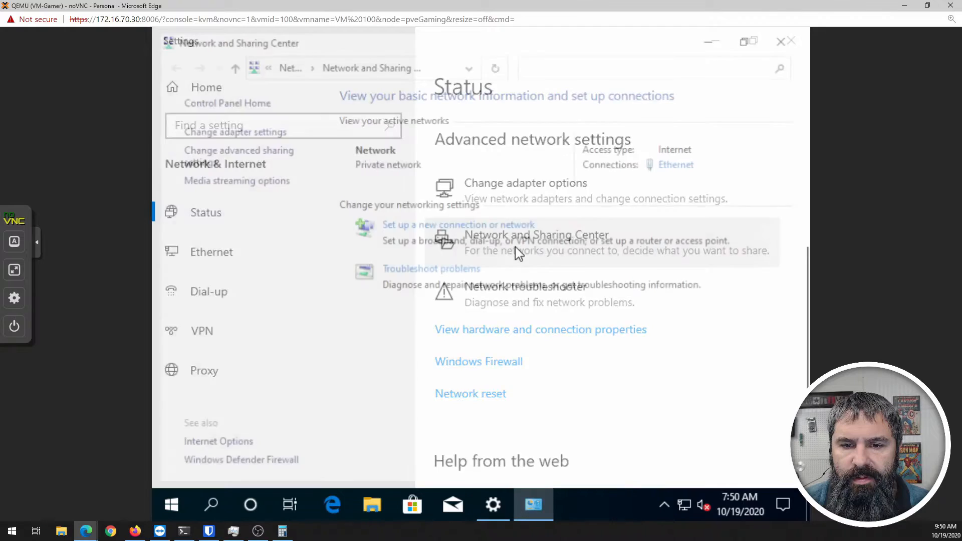
click(678, 164)
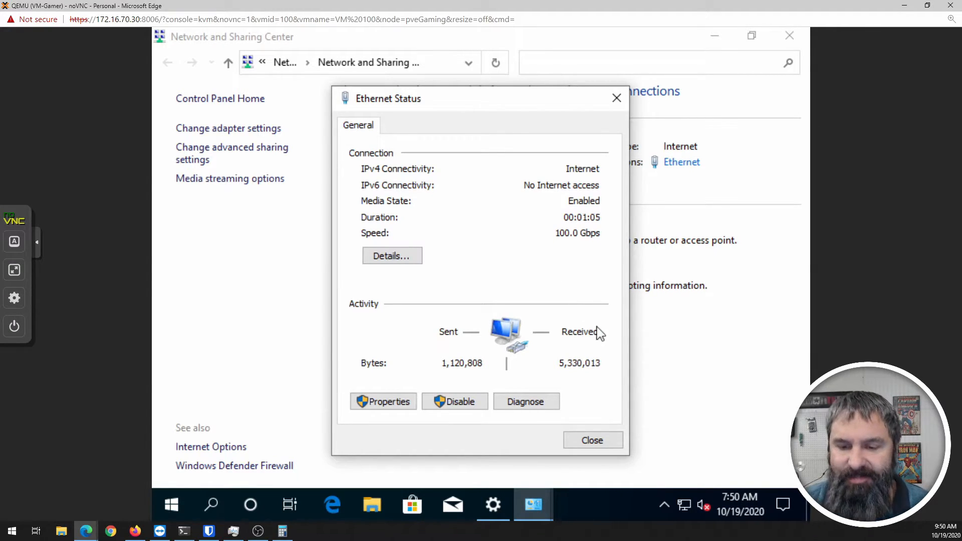
click(613, 440)
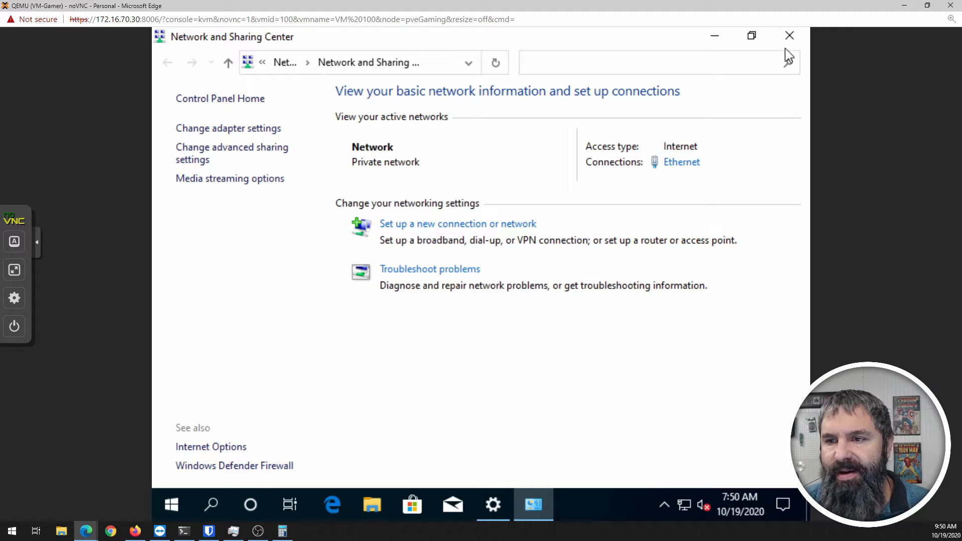
click(786, 38)
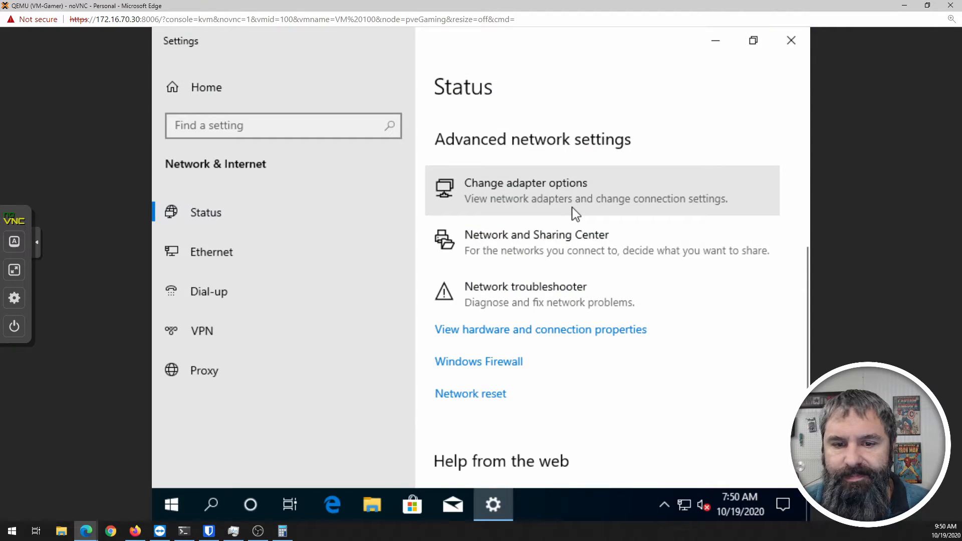
click(794, 43)
Review the scale and resolution options in the desktop's Display settings, then close Settings.
right_click(457, 167)
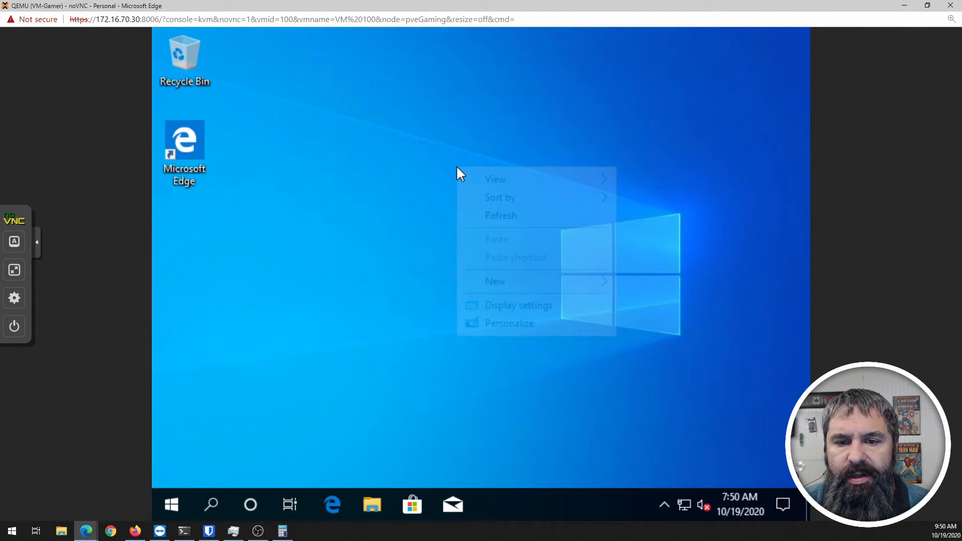
click(500, 304)
scroll(488, 274, down, 7)
scroll(486, 203, up, 2)
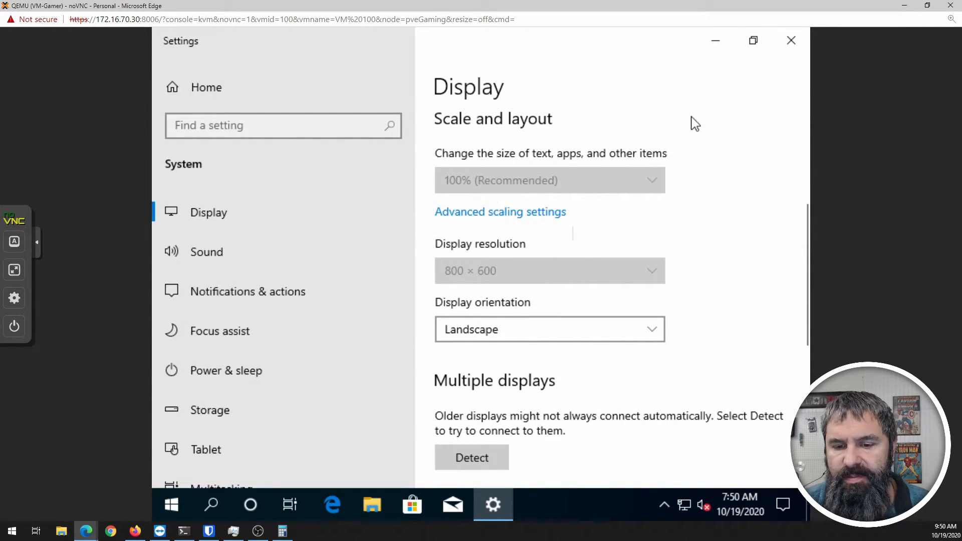
click(790, 40)
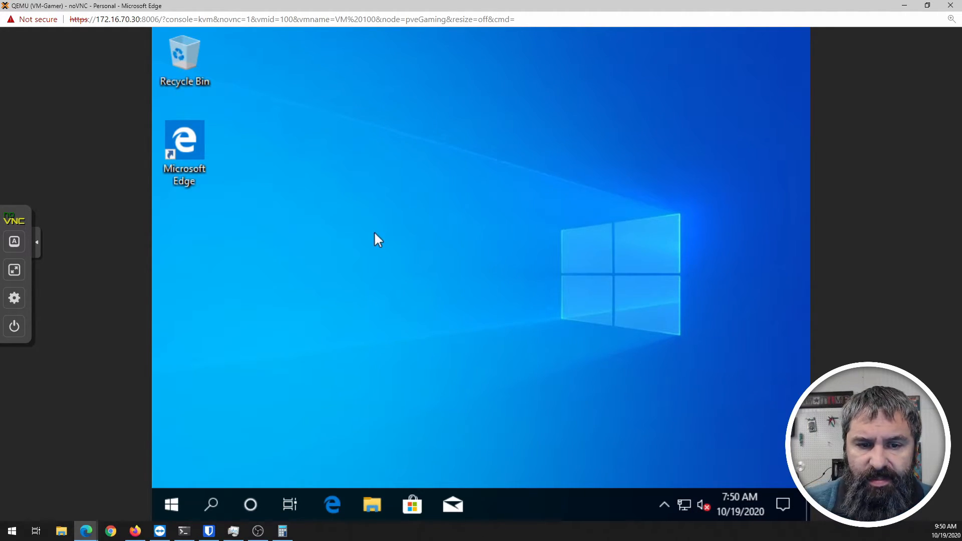
Browse This PC in File Explorer and open the virtio-win CD drive (D:).
click(376, 497)
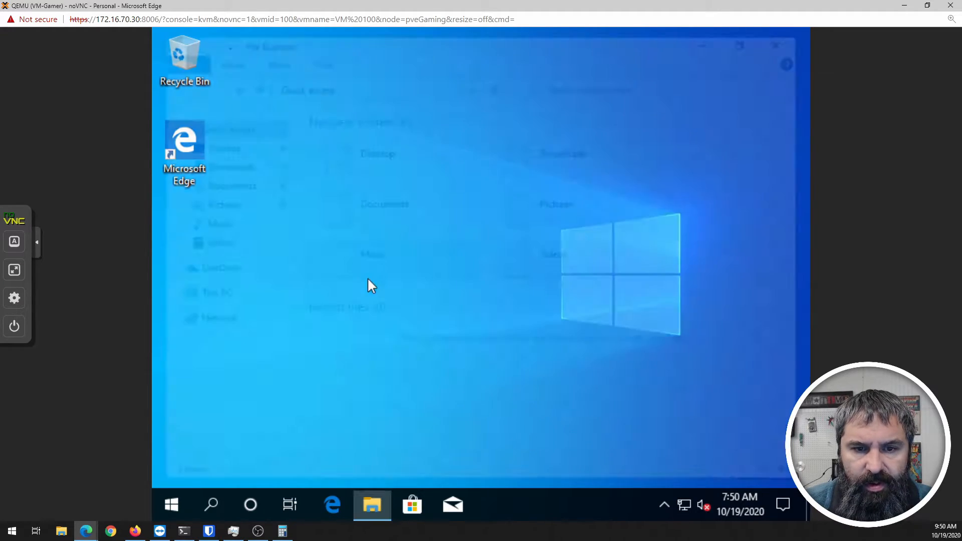
click(211, 296)
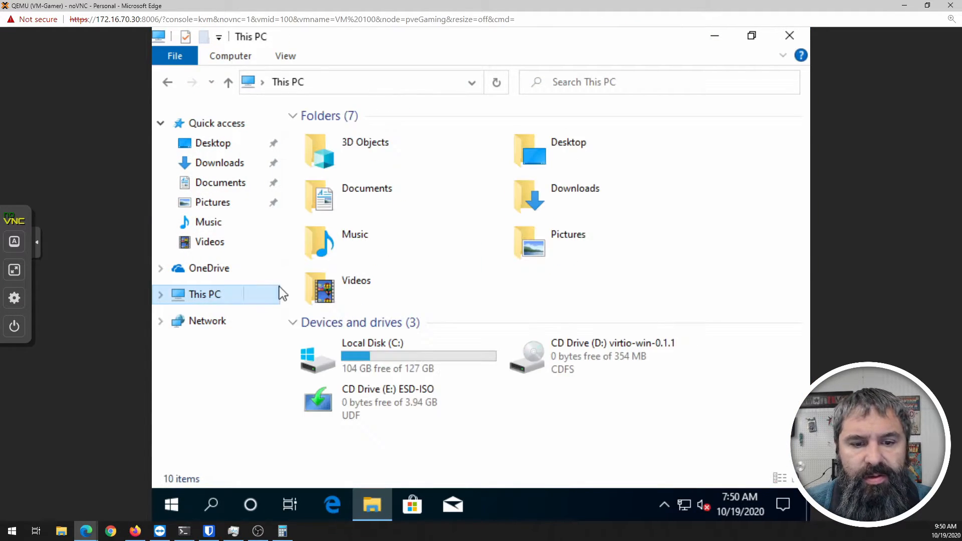
double_click(399, 396)
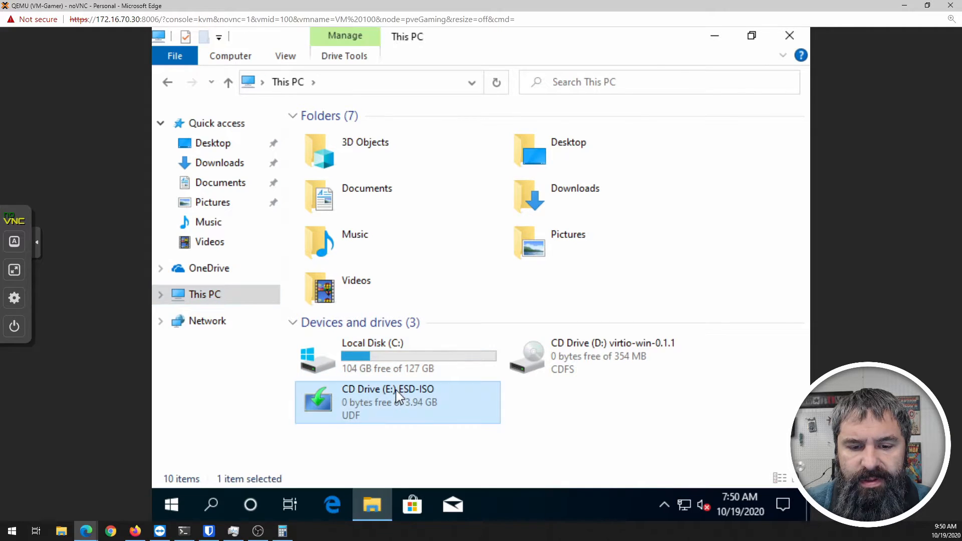
click(295, 83)
double_click(566, 354)
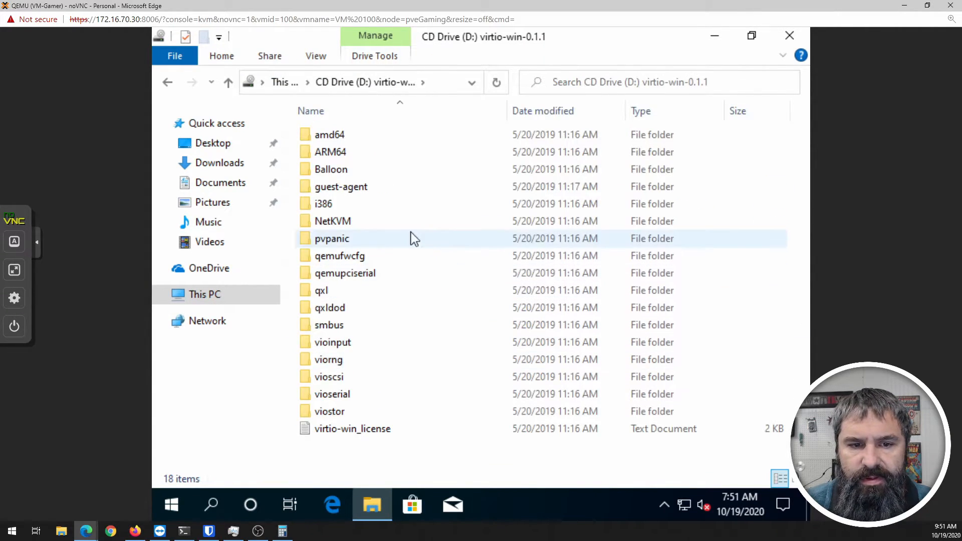
Copy the amd64 folder from Balloon\w10 on the virtio-win CD.
click(335, 173)
double_click(335, 172)
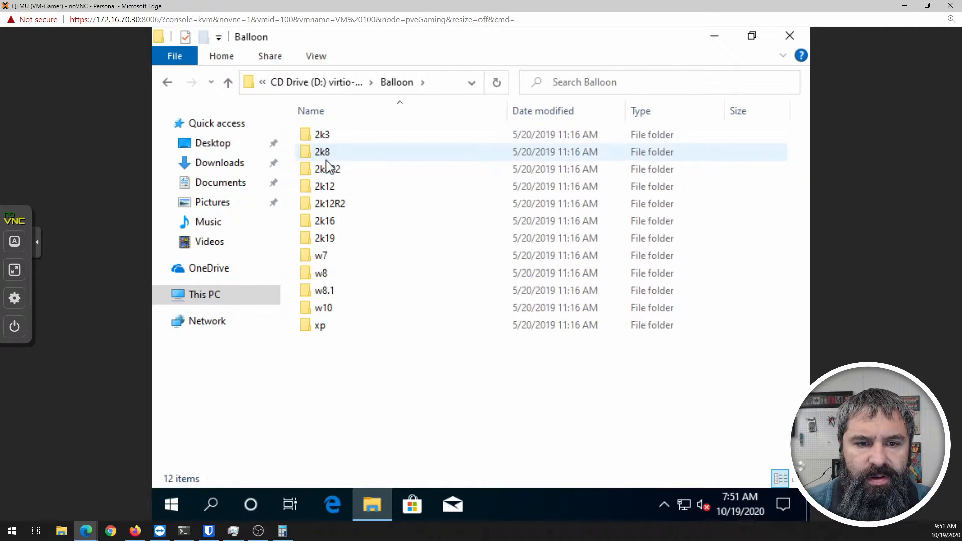
double_click(323, 308)
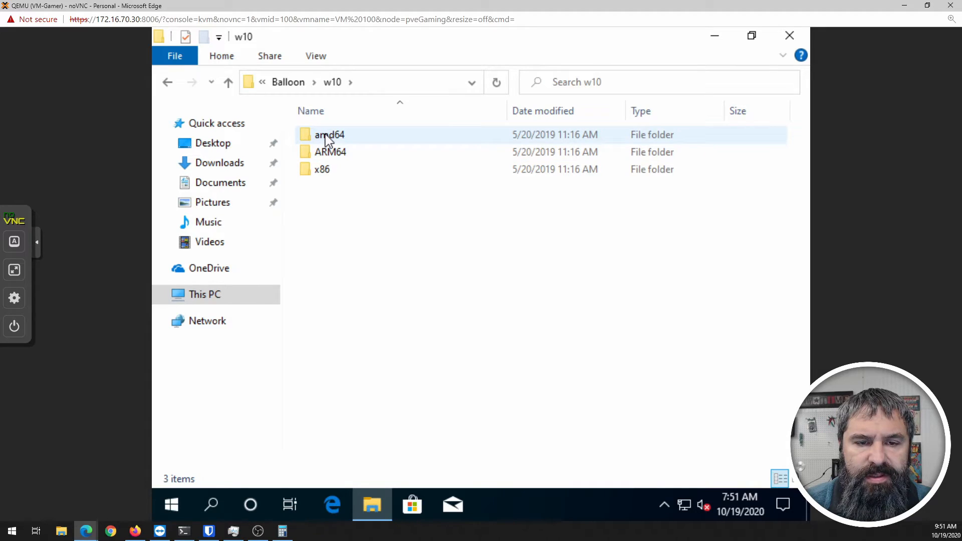
double_click(327, 138)
click(333, 84)
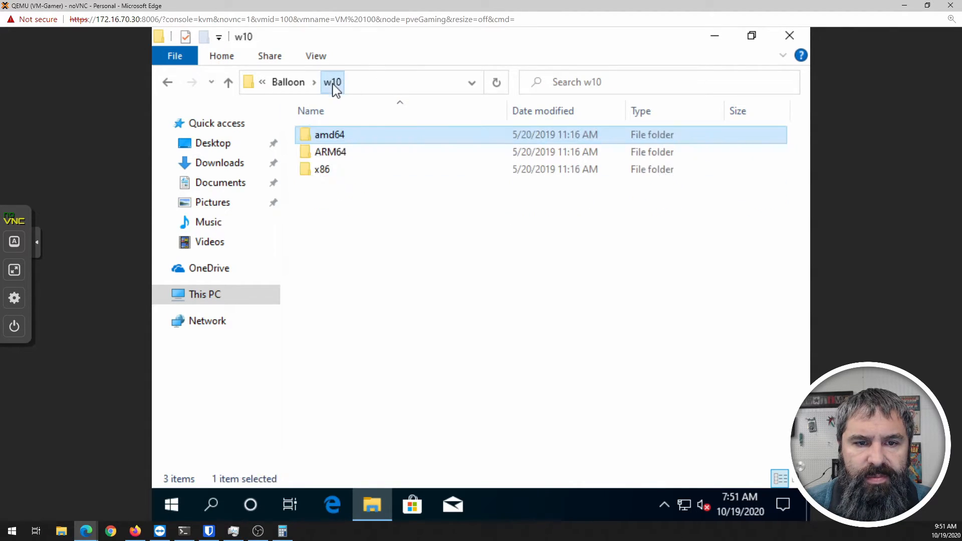
right_click(332, 135)
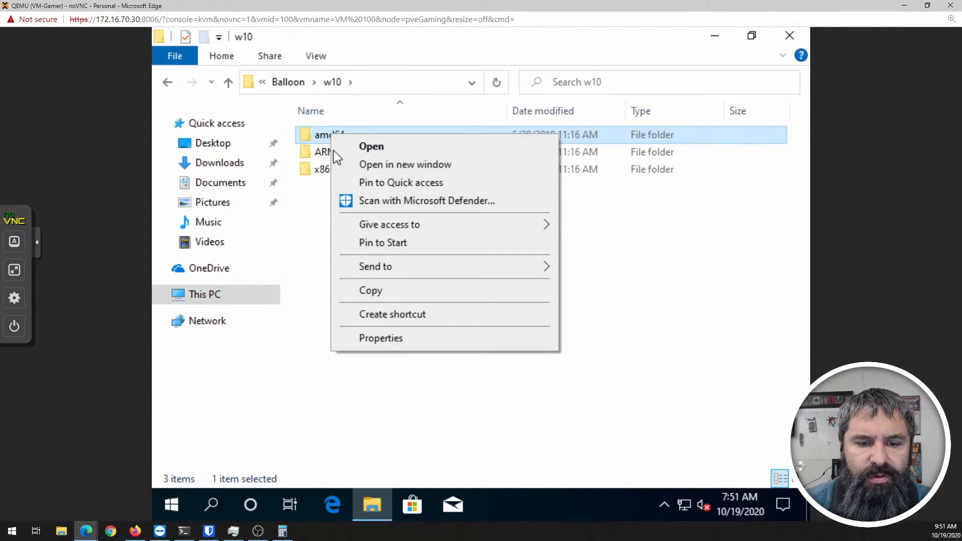
click(380, 289)
Paste the copied amd64 folder into C:\Program Files, granting administrator permission.
click(205, 298)
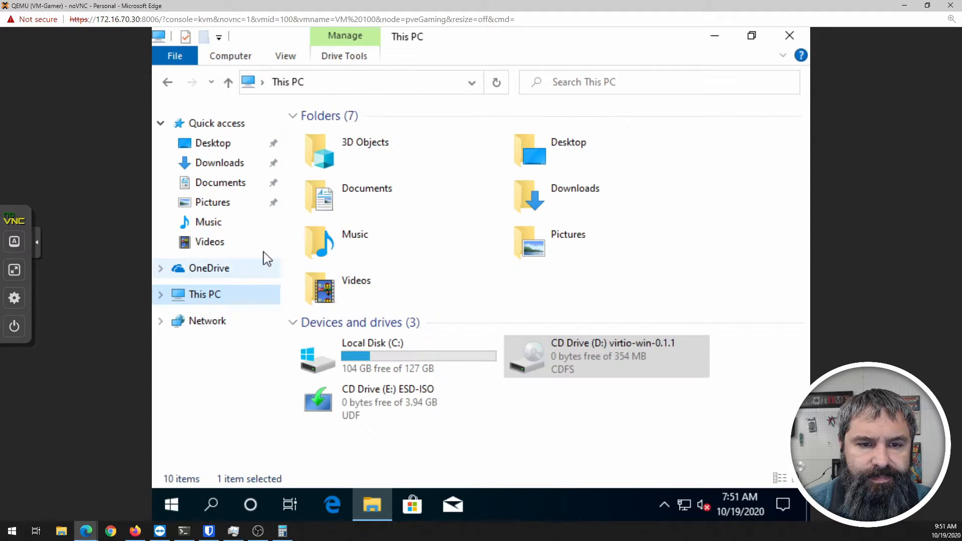
double_click(376, 347)
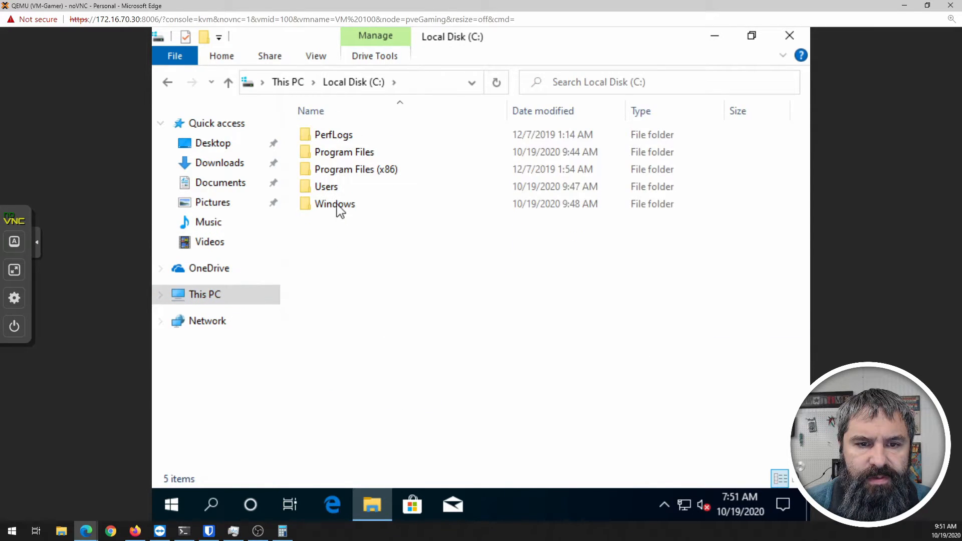
double_click(328, 152)
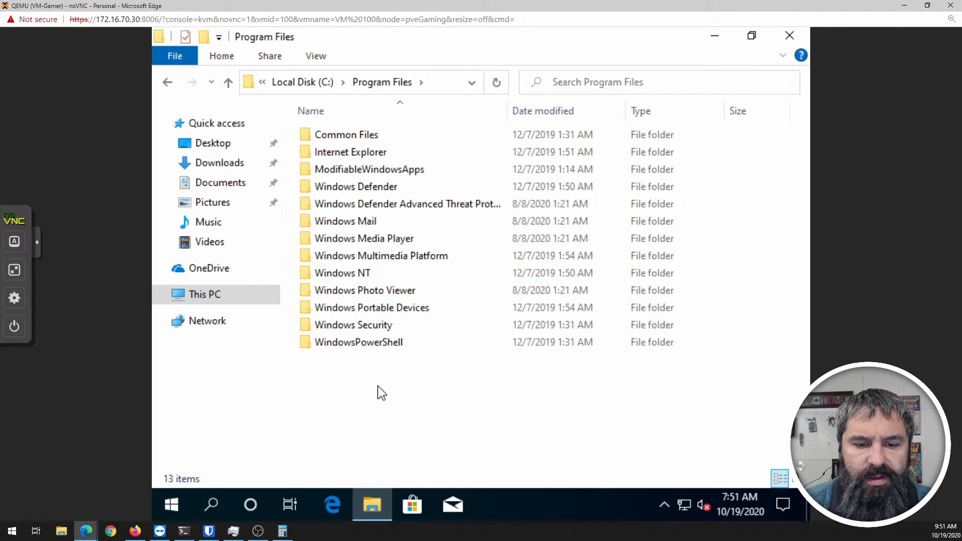
right_click(377, 386)
click(416, 286)
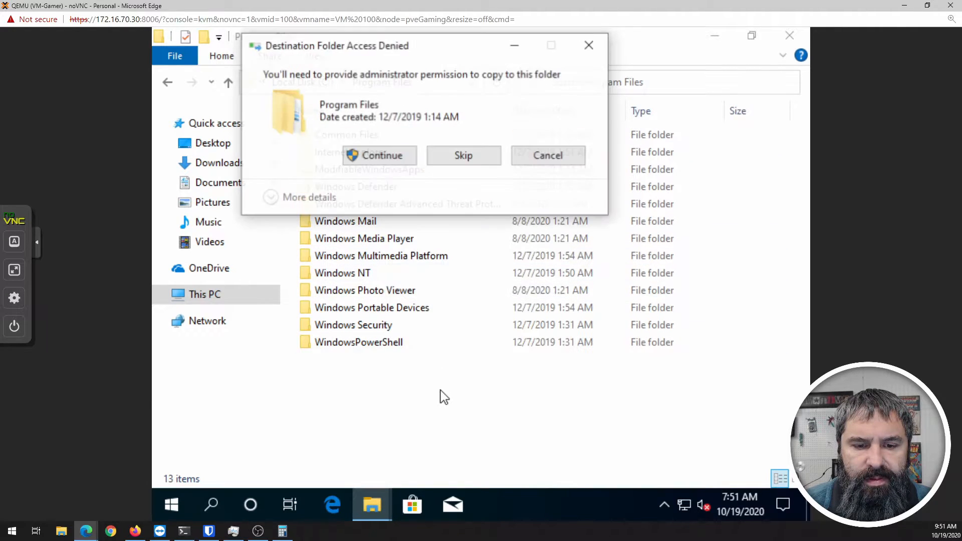
click(391, 160)
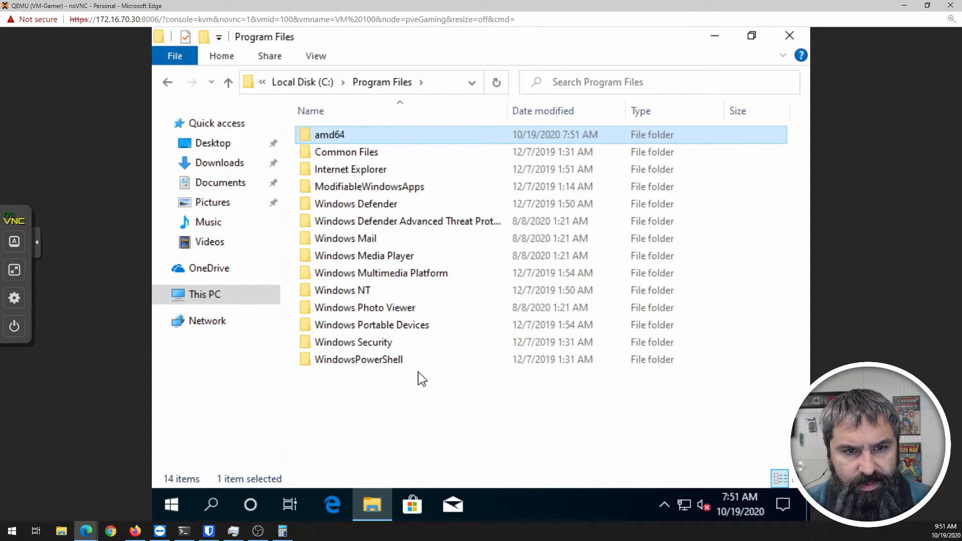
Rename the pasted amd64 folder in Program Files to Balloon.
key(F2)
text(Bal)
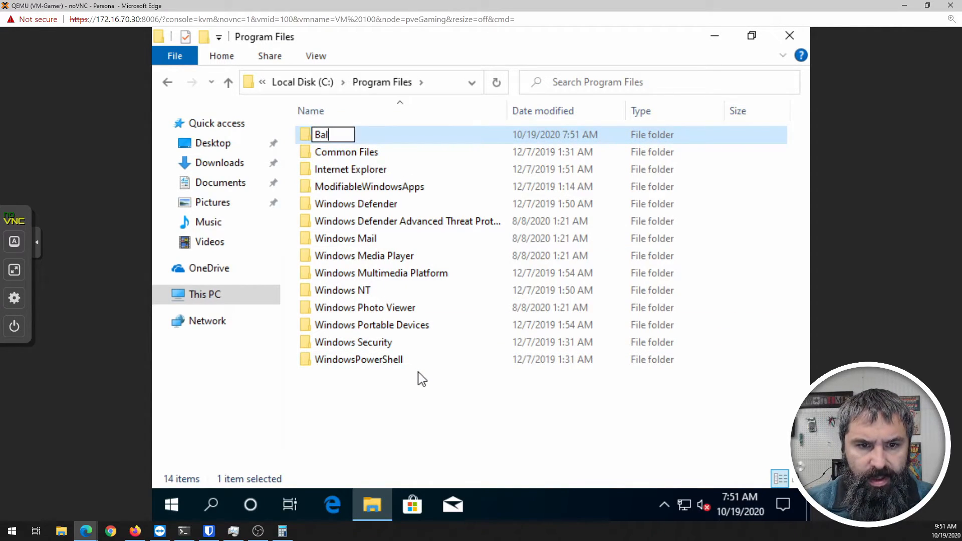
text(loon)
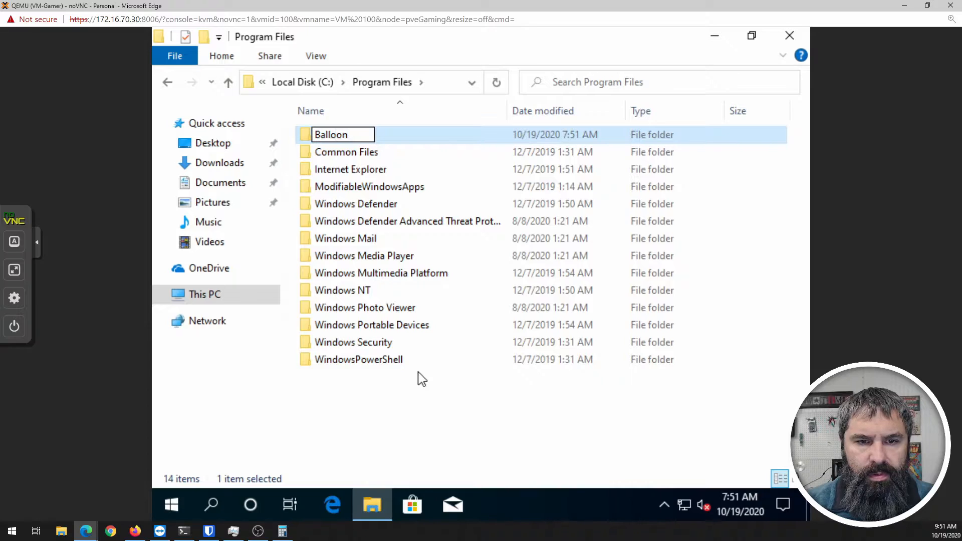
key(Return)
click(451, 333)
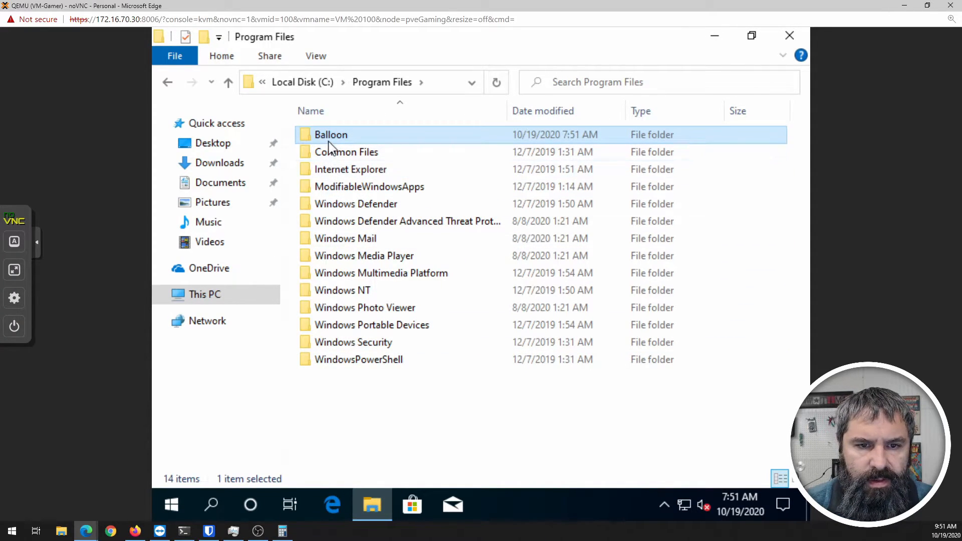
click(329, 135)
right_click(329, 137)
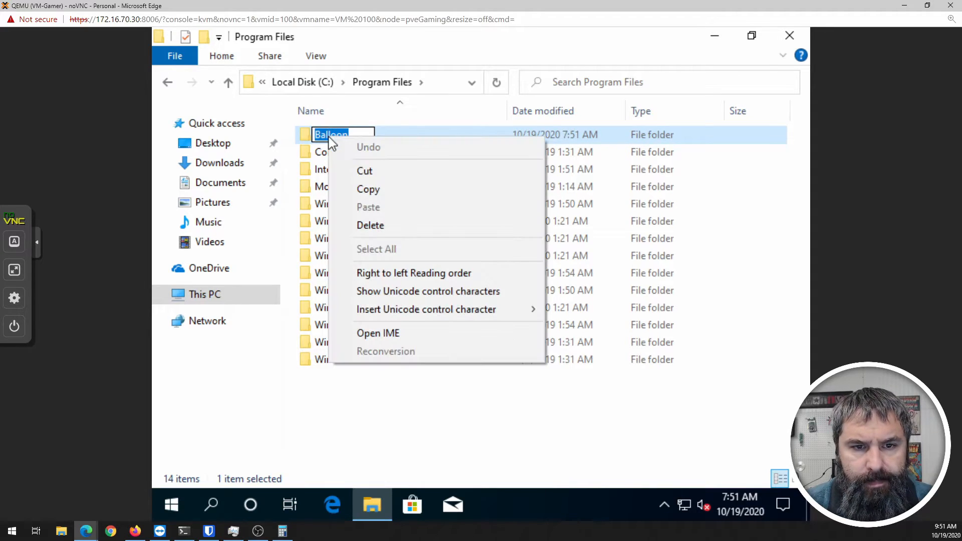
click(306, 143)
right_click(305, 142)
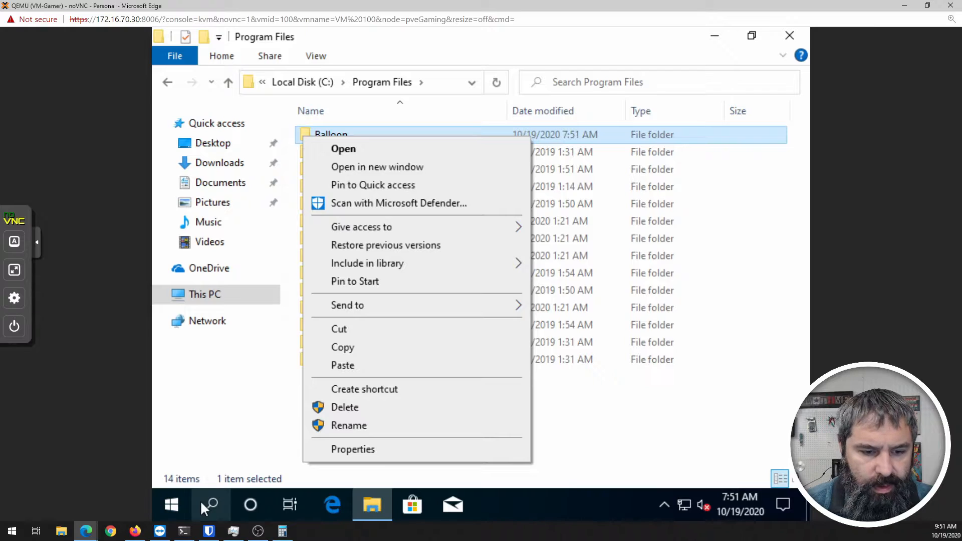
Search for powershell, run Windows PowerShell as administrator, and allow it to make changes to the device.
click(173, 505)
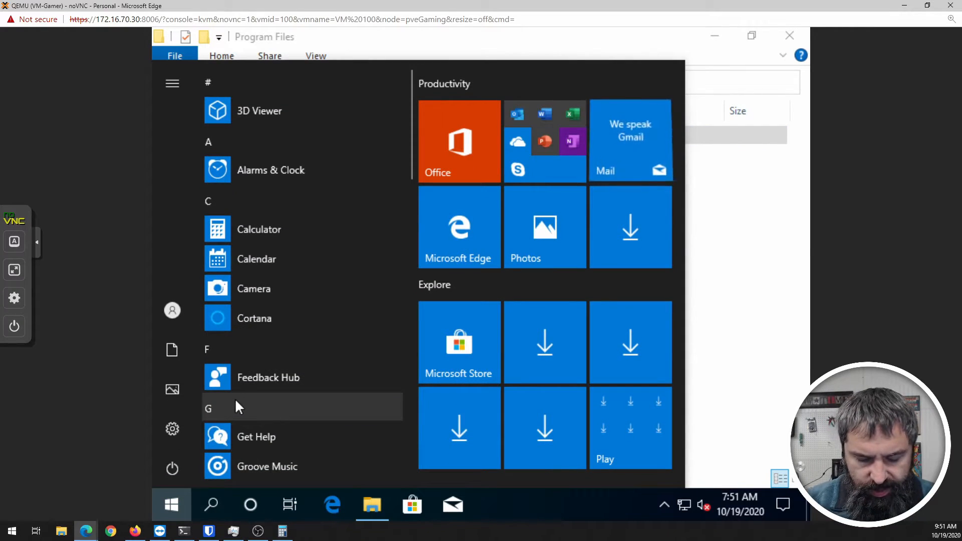
text(powersh)
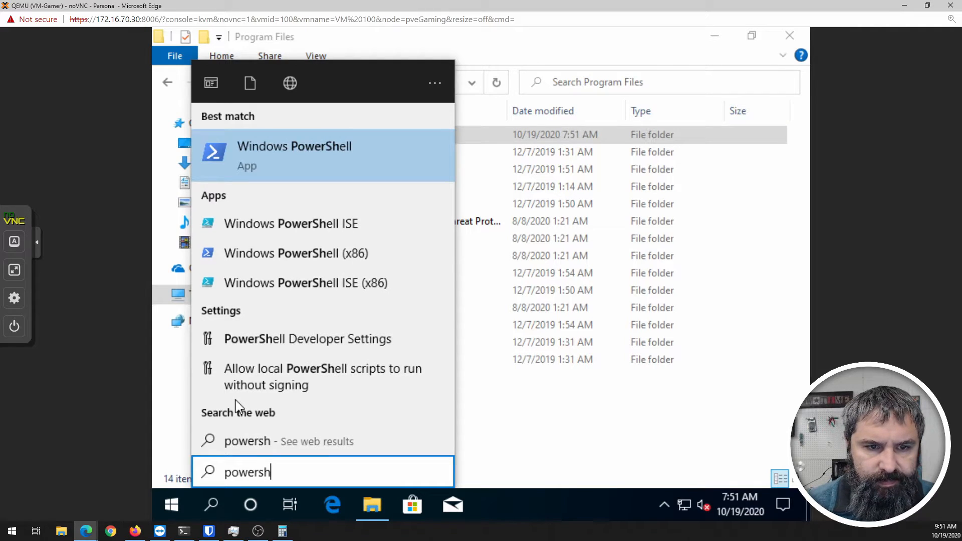
text(ell)
right_click(344, 172)
click(349, 170)
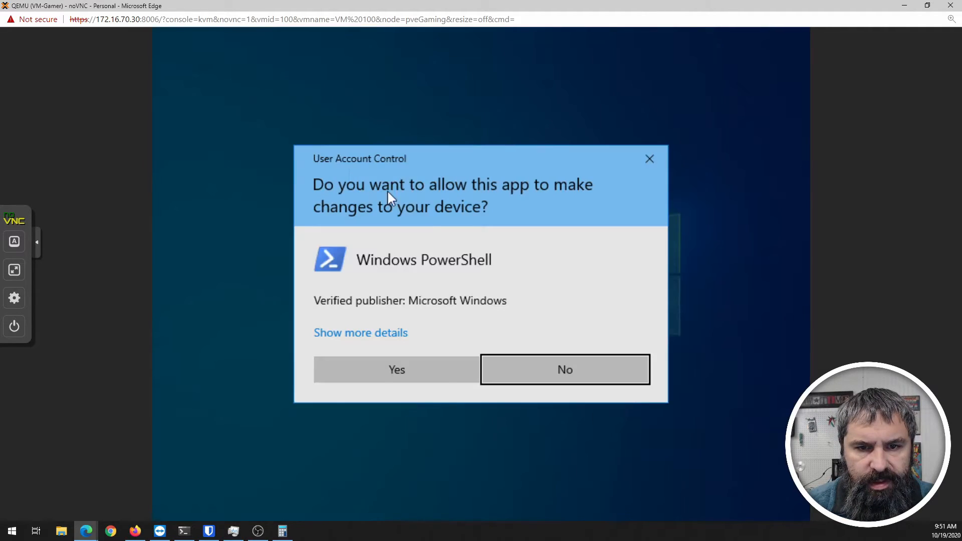
click(399, 360)
click(396, 223)
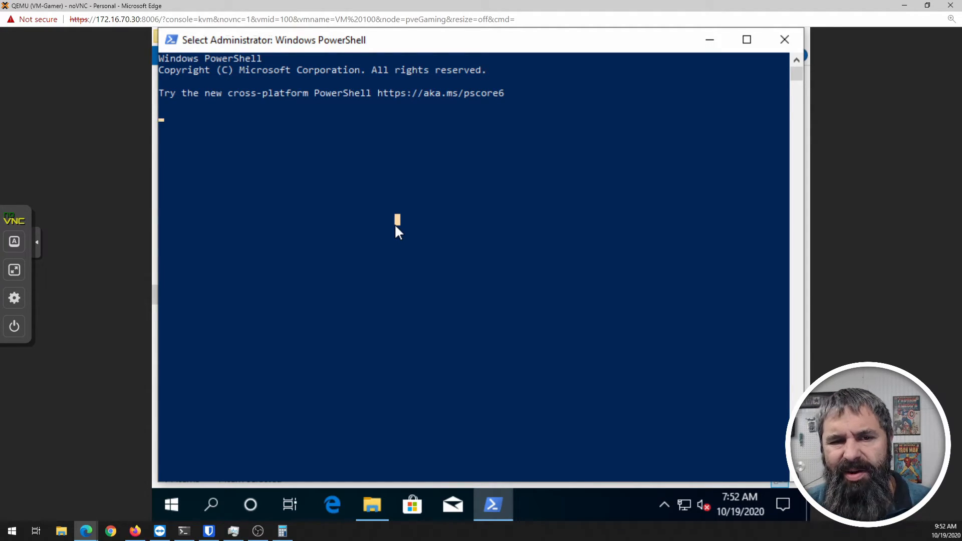
key(Escape)
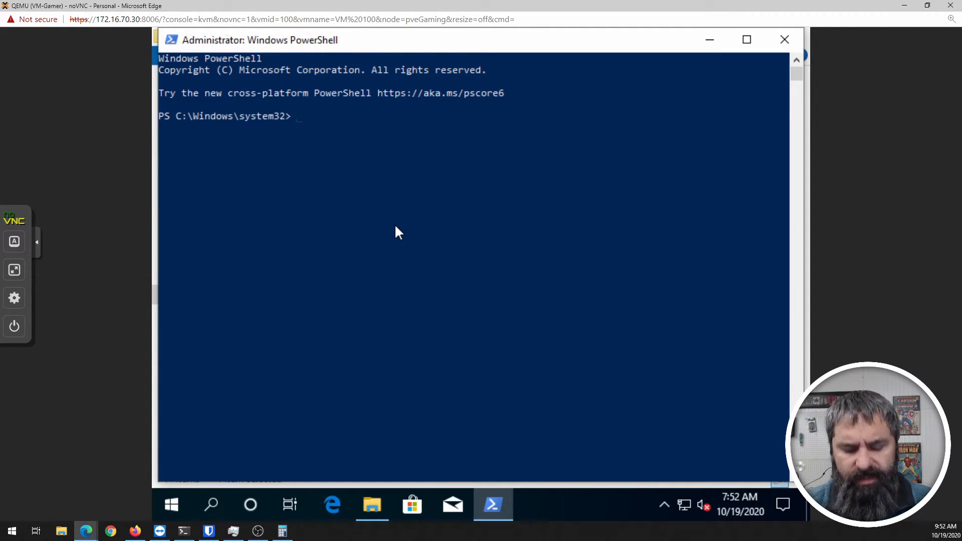
Change the PowerShell directory to C:\Program Files and list its contents.
text(cd )
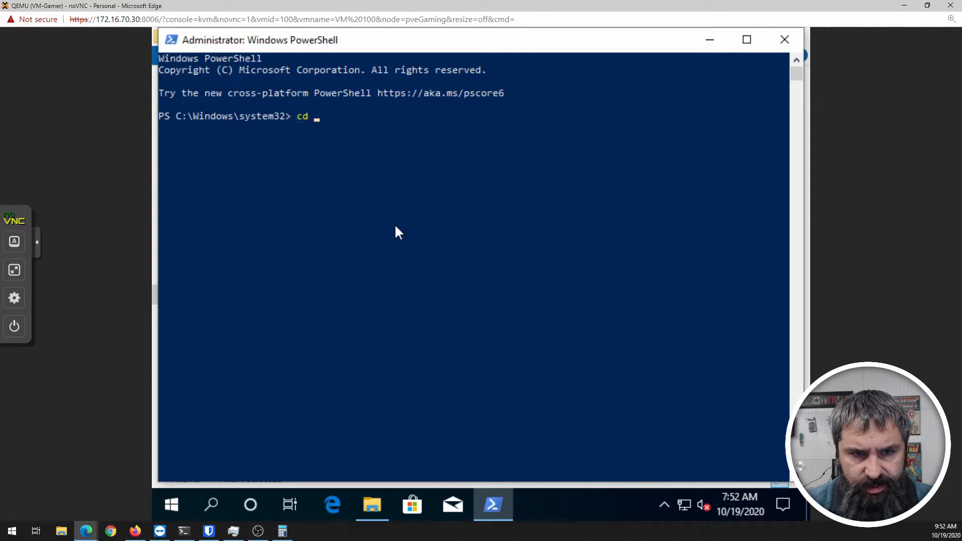
text(/)
key(Return)
text(cd)
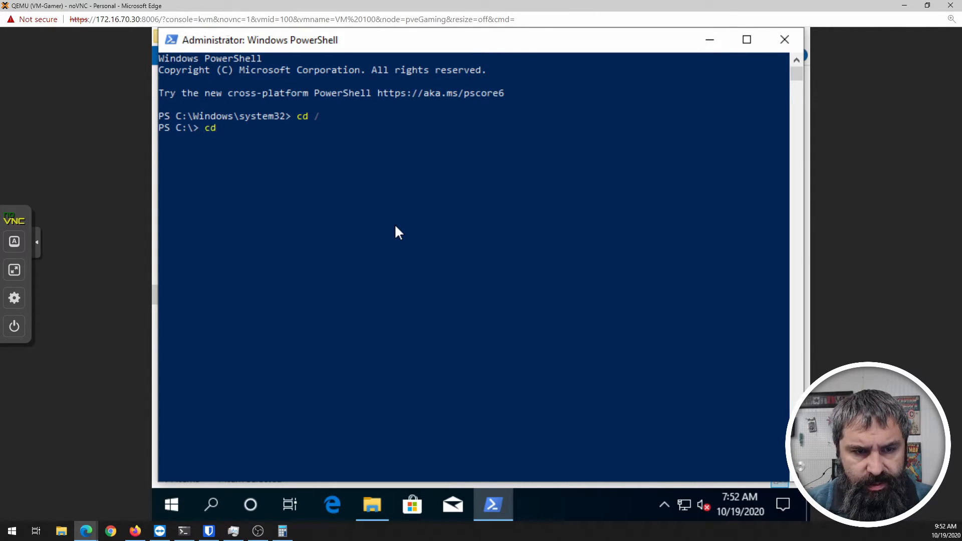
text( prog)
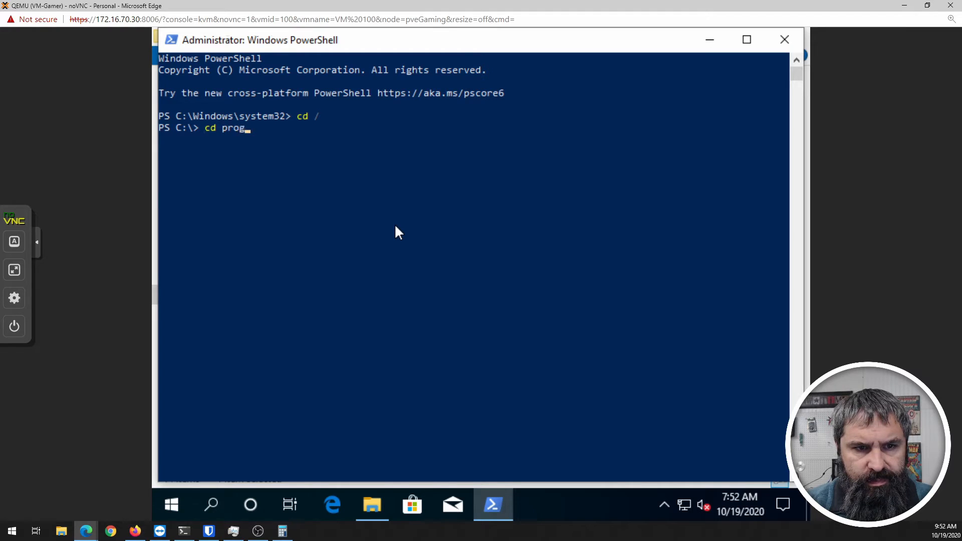
key(Tab)
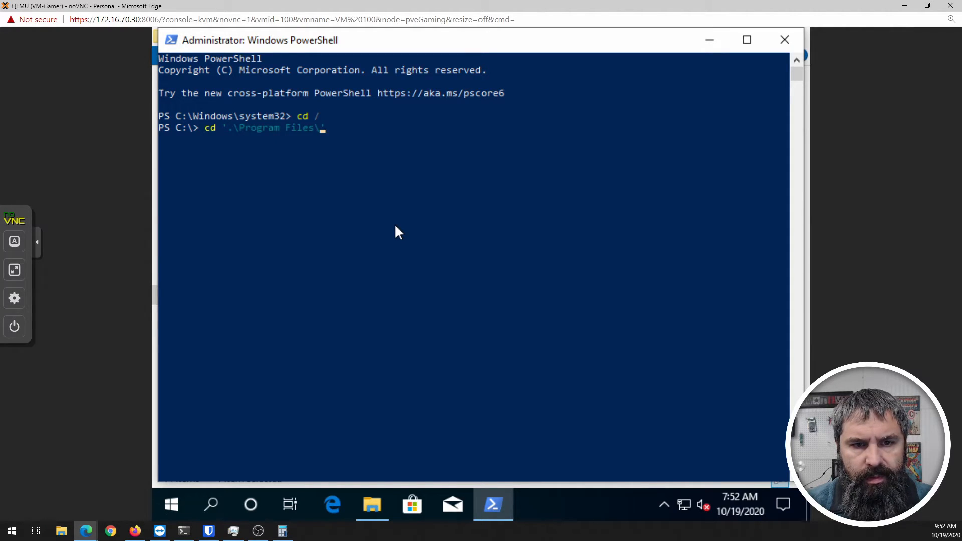
key(Return)
text(ls)
key(Return)
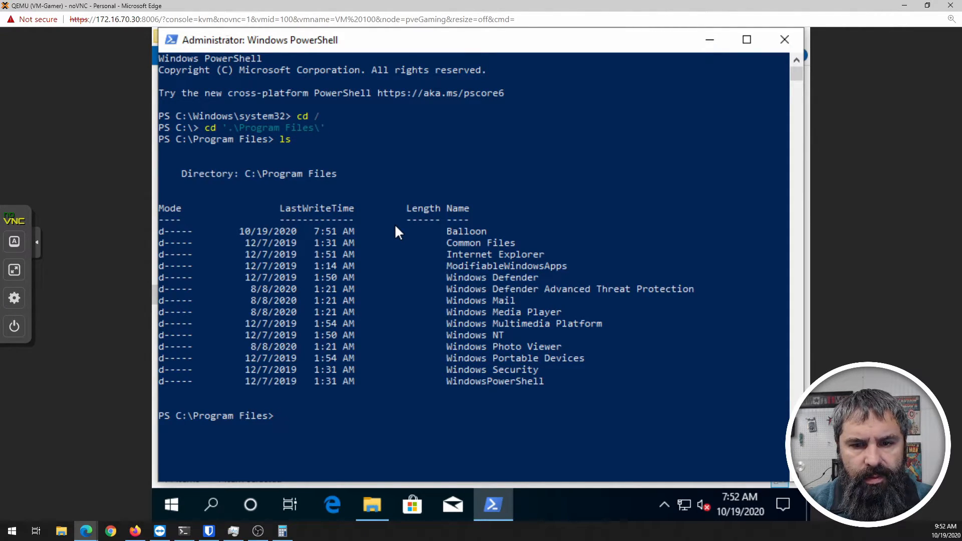
Change into the Balloon folder and list the files it contains.
text(vd)
key(BackSpace)
key(BackSpace)
key(BackSpace)
text(cd bal)
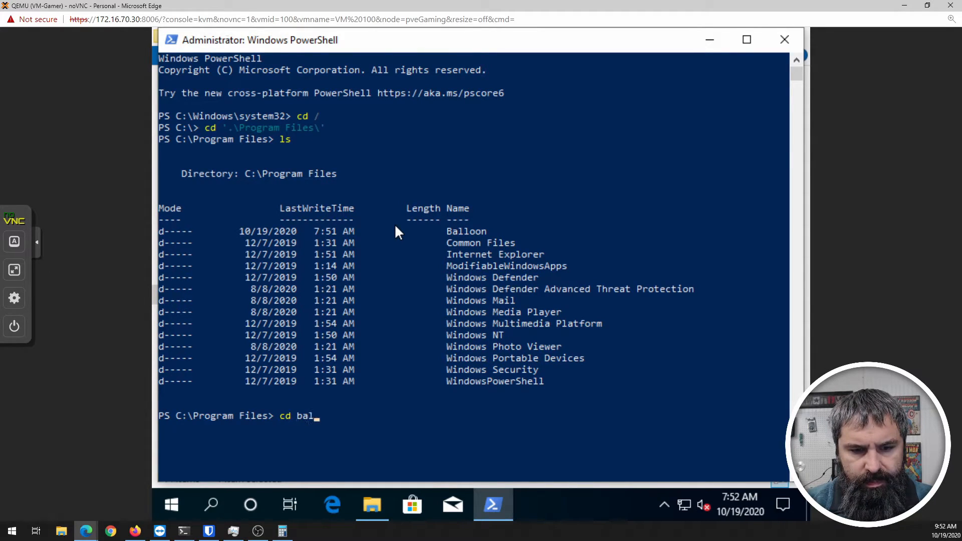
key(Tab)
key(Return)
text(ls)
key(Return)
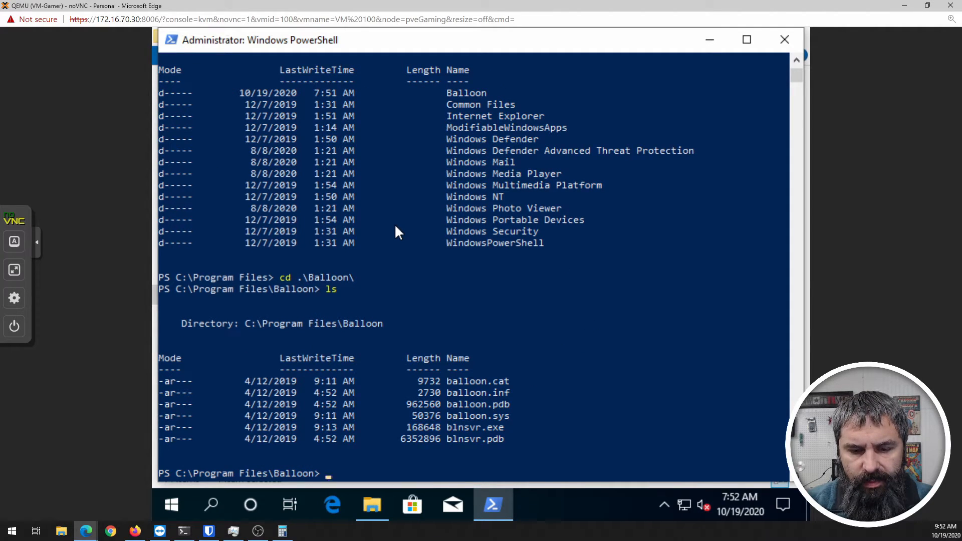
Install the Balloon service by running .\blnsvr.exe -i, and close the PowerShell and folder windows.
text(bln)
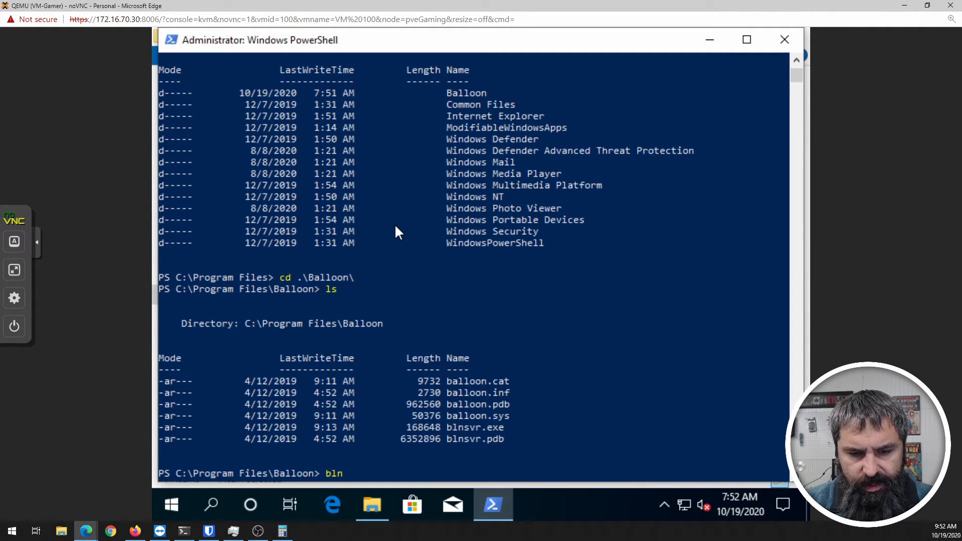
key(Tab)
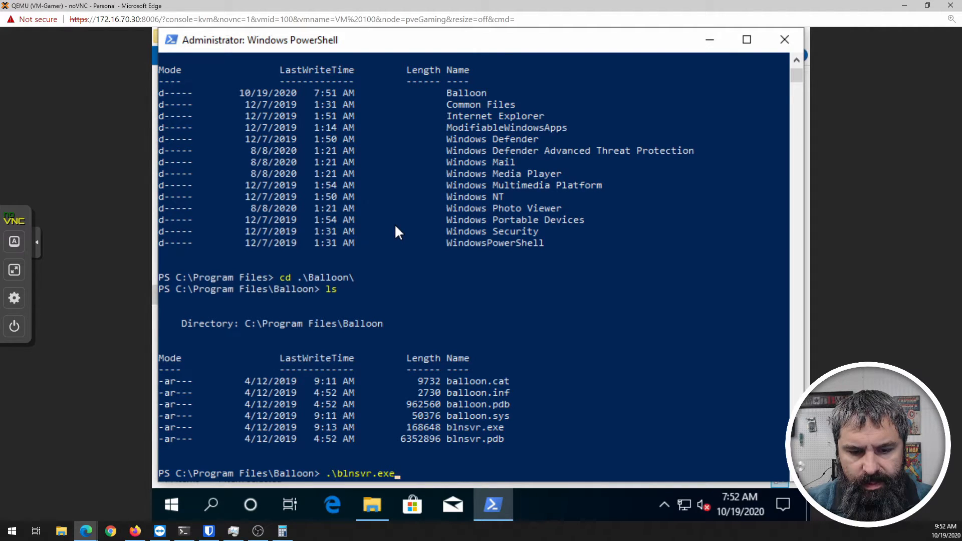
text(-i)
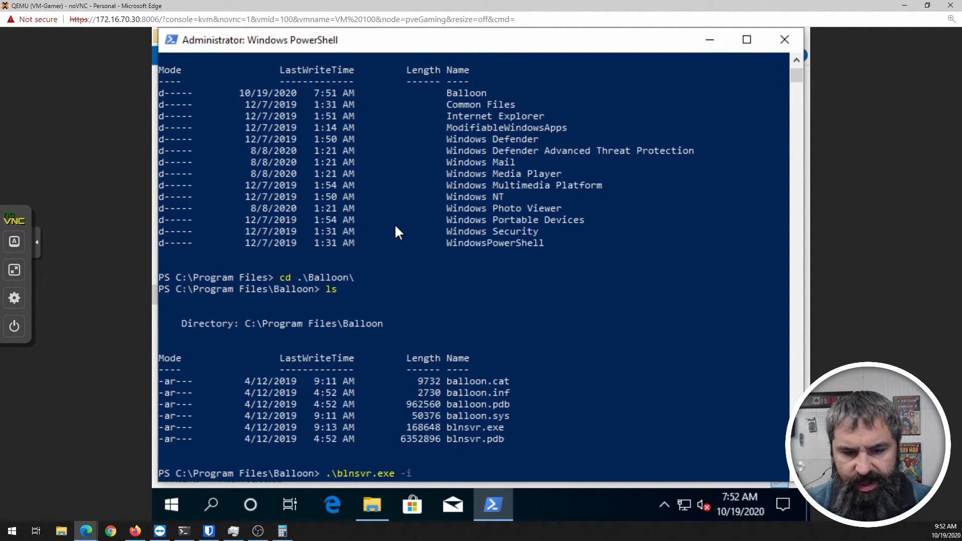
key(Return)
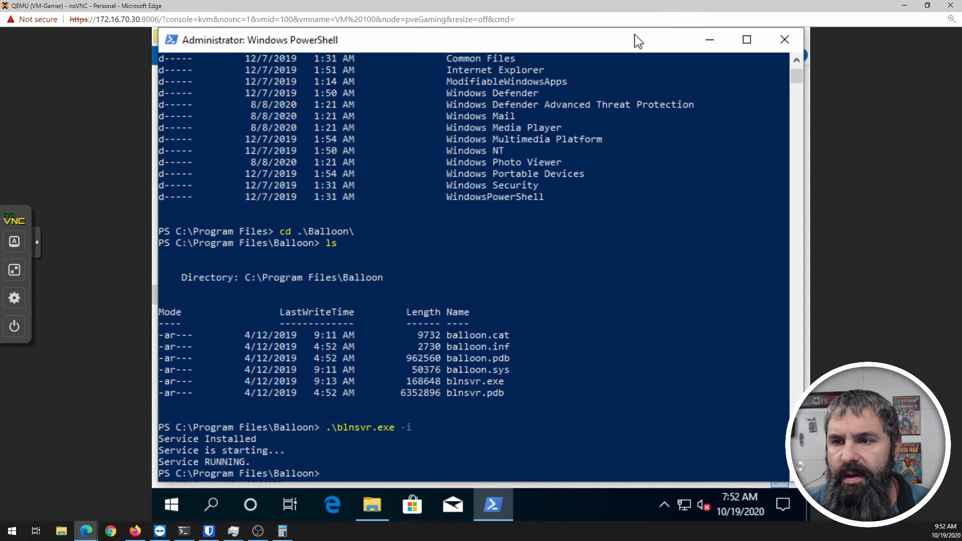
click(784, 39)
click(789, 36)
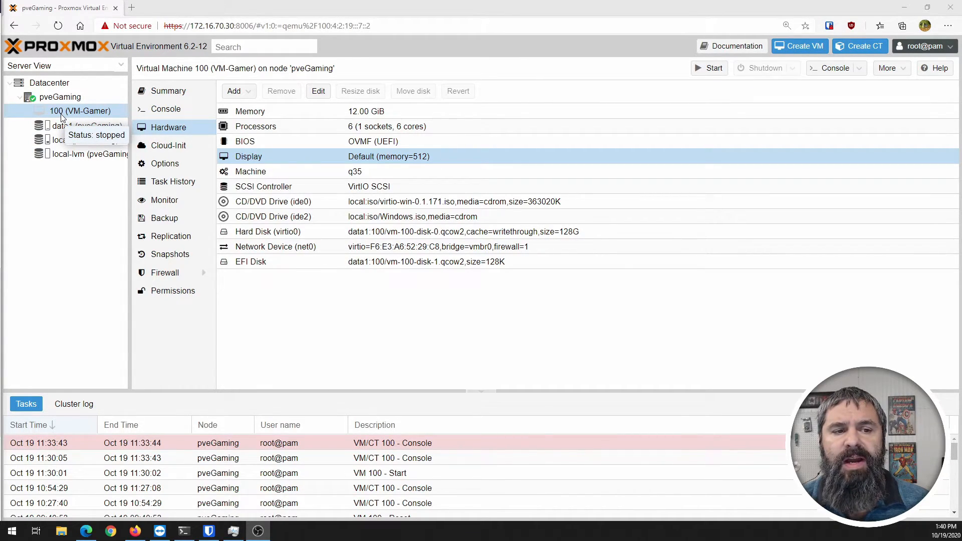
Switch to the Proxmox terminal and open 100.conf in /etc/pve/qemu-server with nano.
click(183, 530)
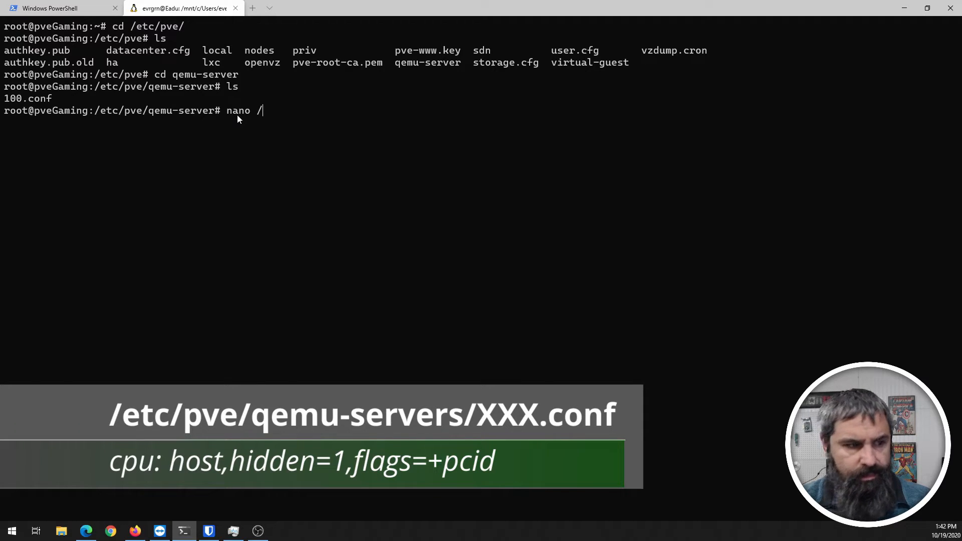
text(et)
key(BackSpace)
key(BackSpace)
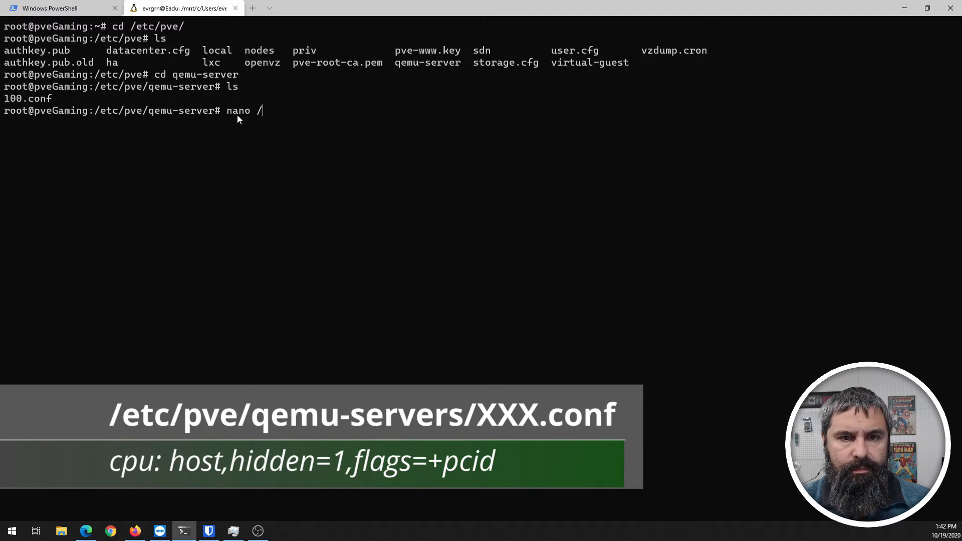
text(100)
key(Tab)
key(Return)
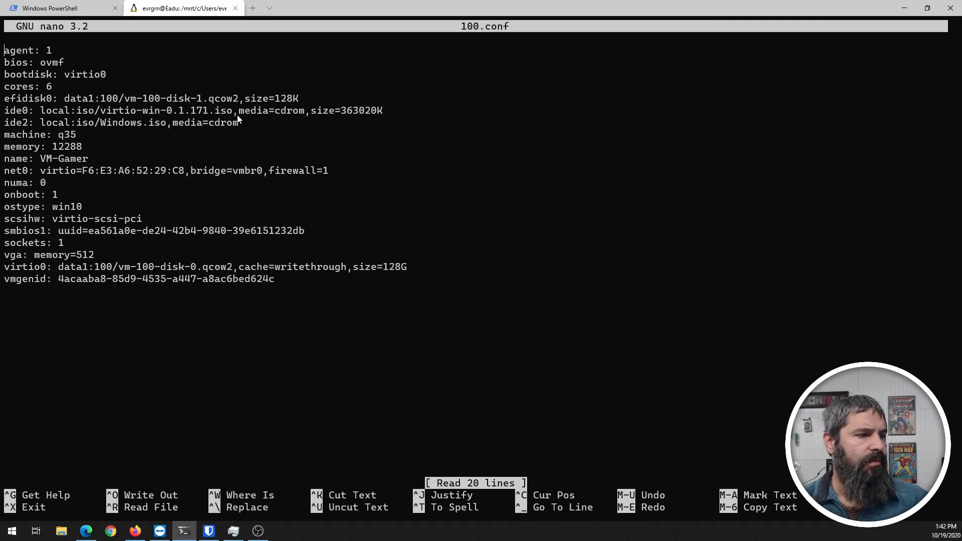
Review the VM settings in 100.conf and exit nano without changing anything.
key(alt+Tab)
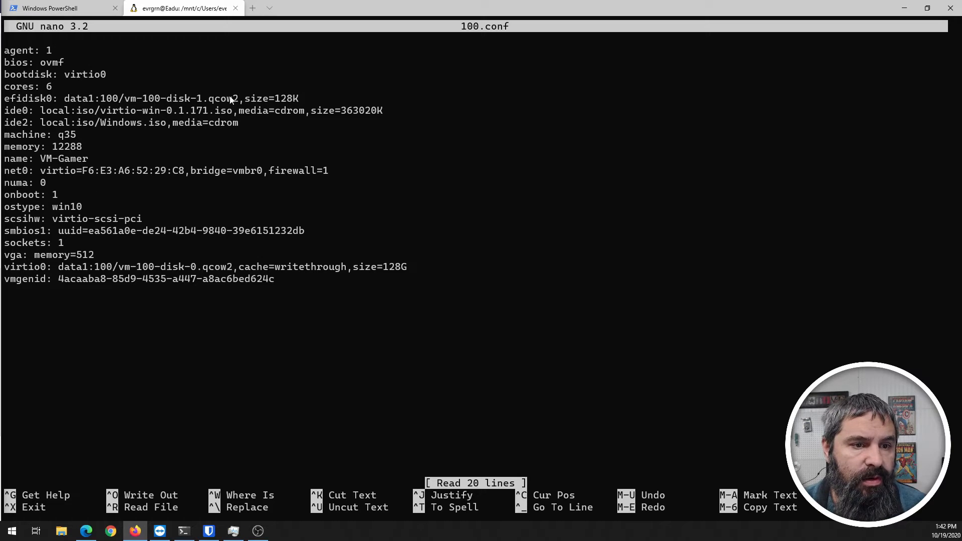
click(38, 214)
key(Up)
key(Up)
key(Up)
key(Up)
key(Up)
key(Up)
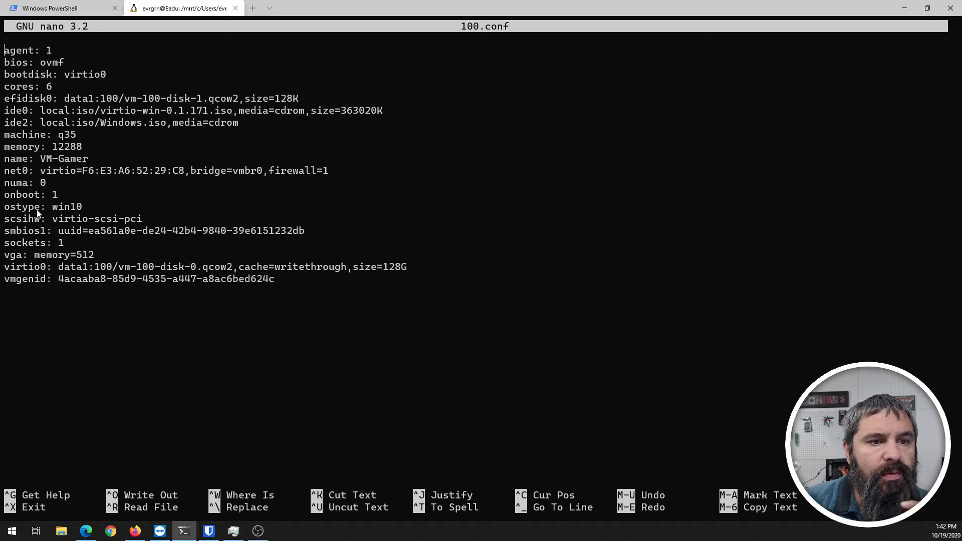
key(ctrl+x)
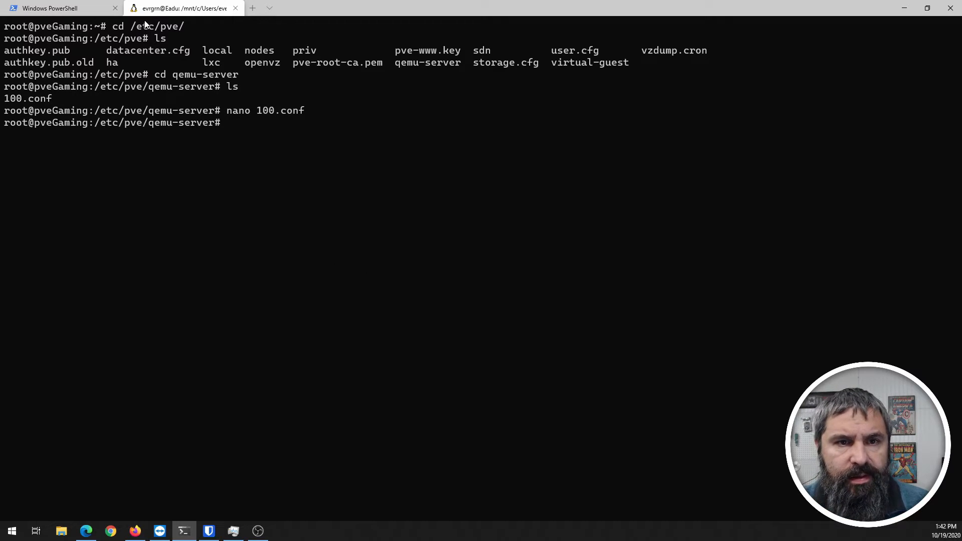
Switch to the Proxmox web interface in Edge and set VM-Gamer's processor type to host with the pcid flag on.
click(135, 533)
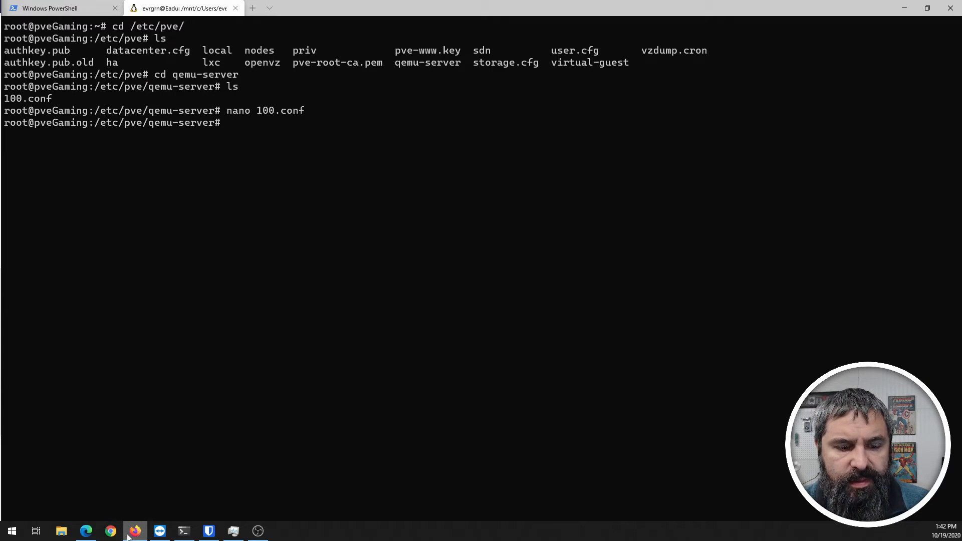
click(86, 531)
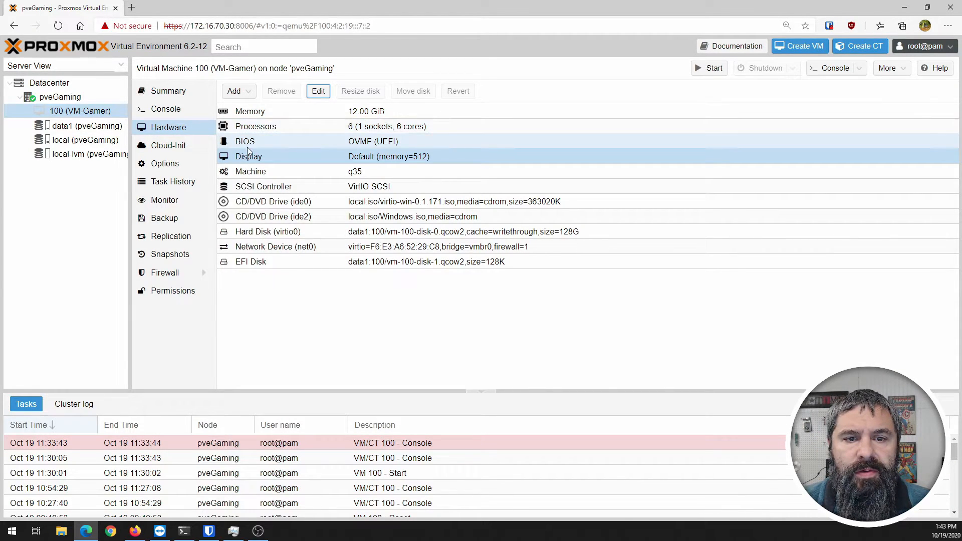
click(279, 126)
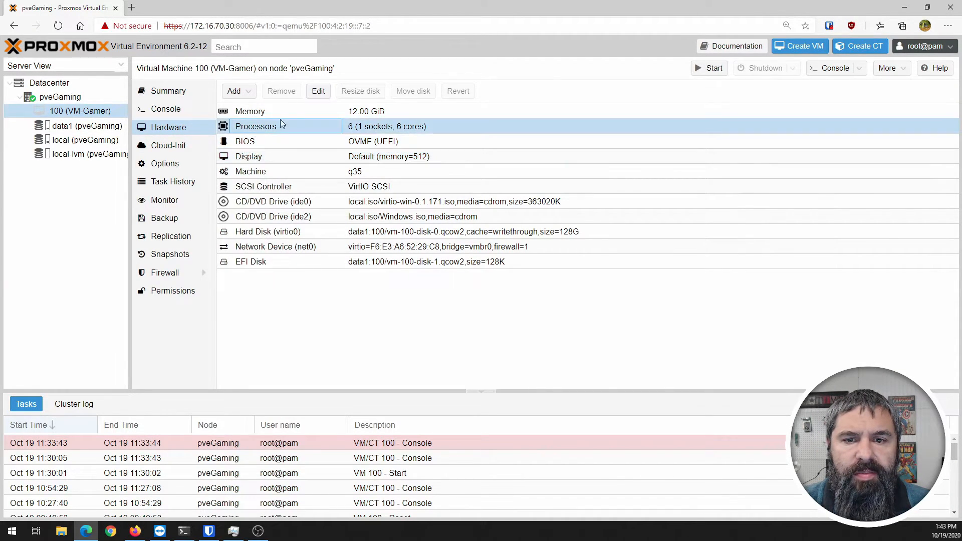
click(318, 92)
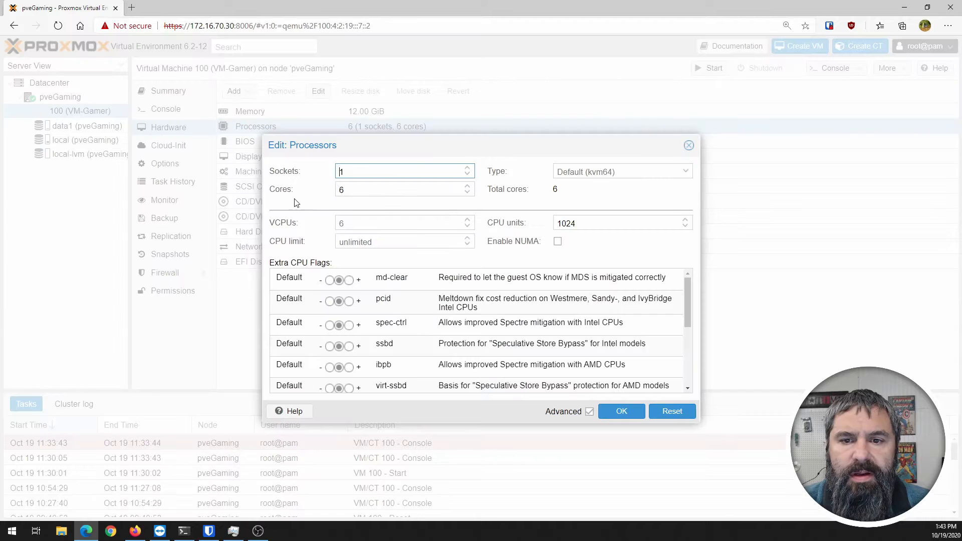
click(568, 172)
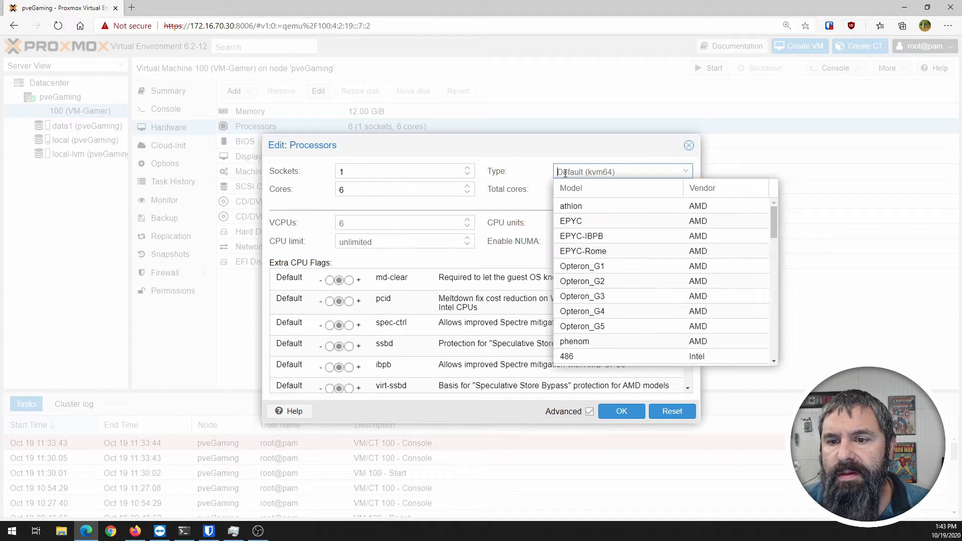
click(524, 163)
click(672, 171)
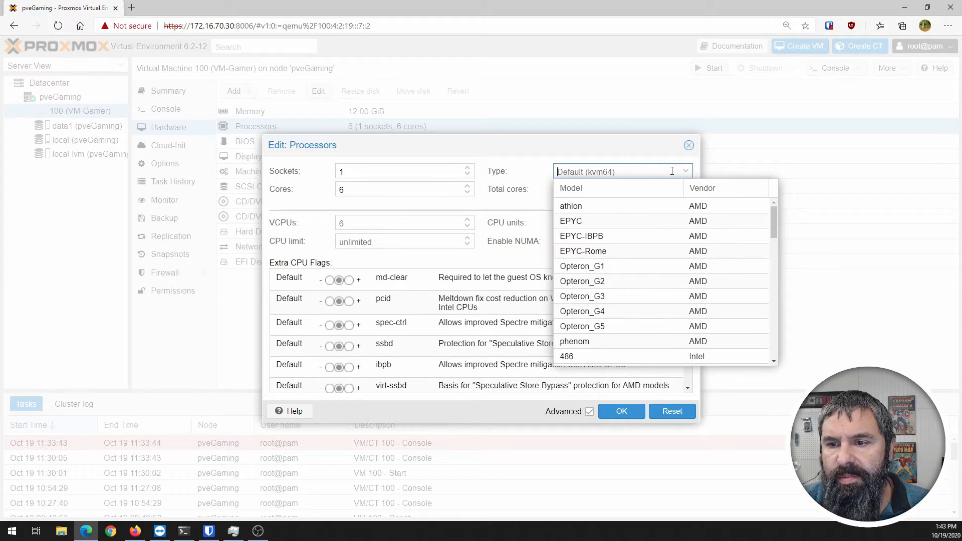
drag(775, 219, 780, 354)
click(573, 356)
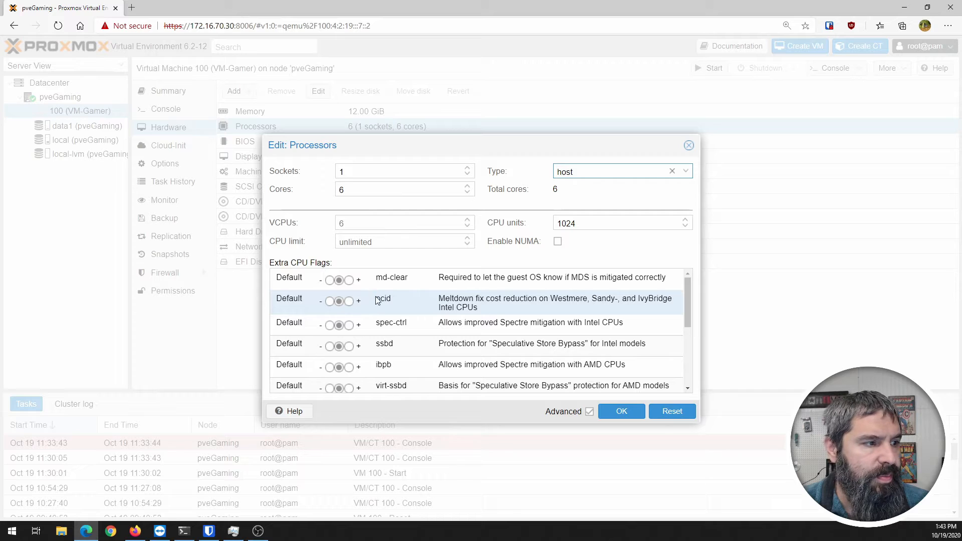
click(349, 301)
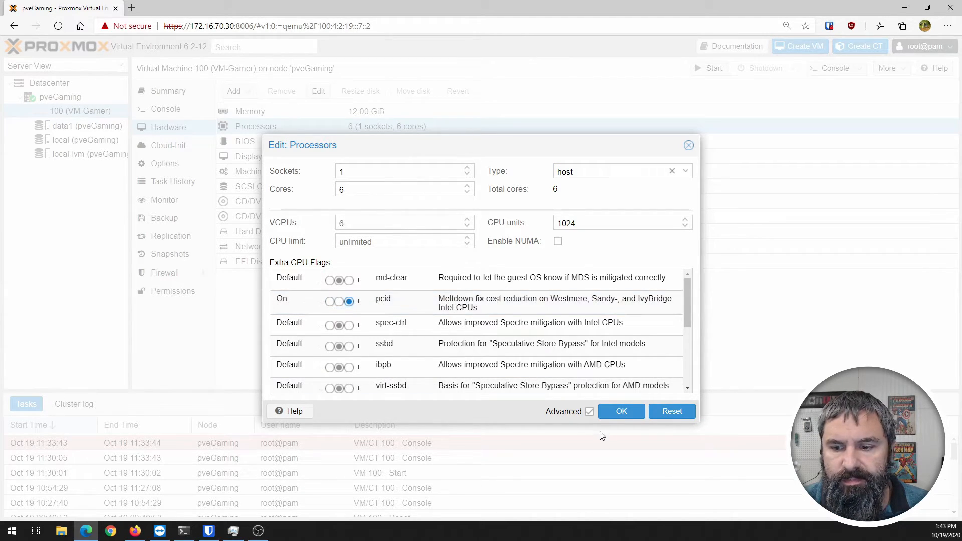
click(621, 412)
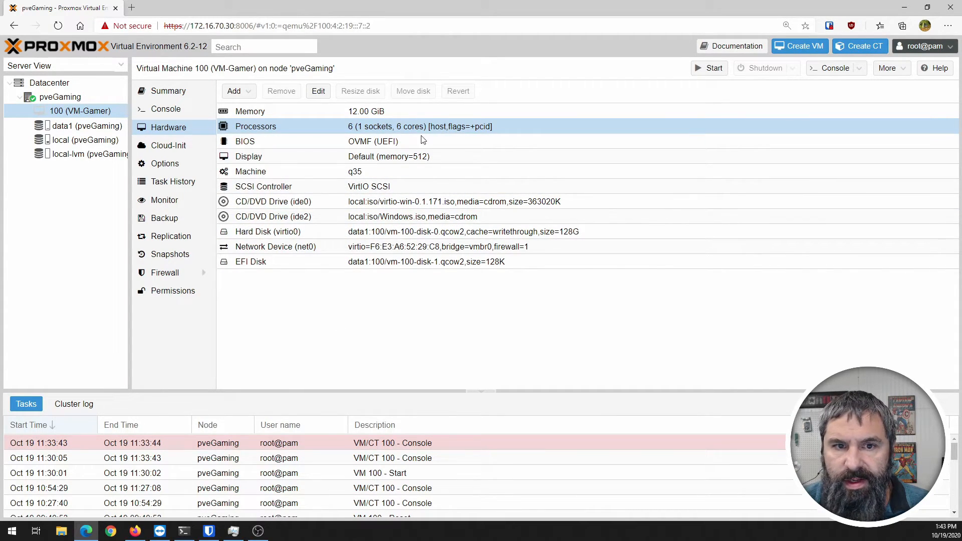
Reopen 100.conf with nano in the terminal, insert hidden=1, before flags=+pcid in the cpu line, and save the file.
click(194, 532)
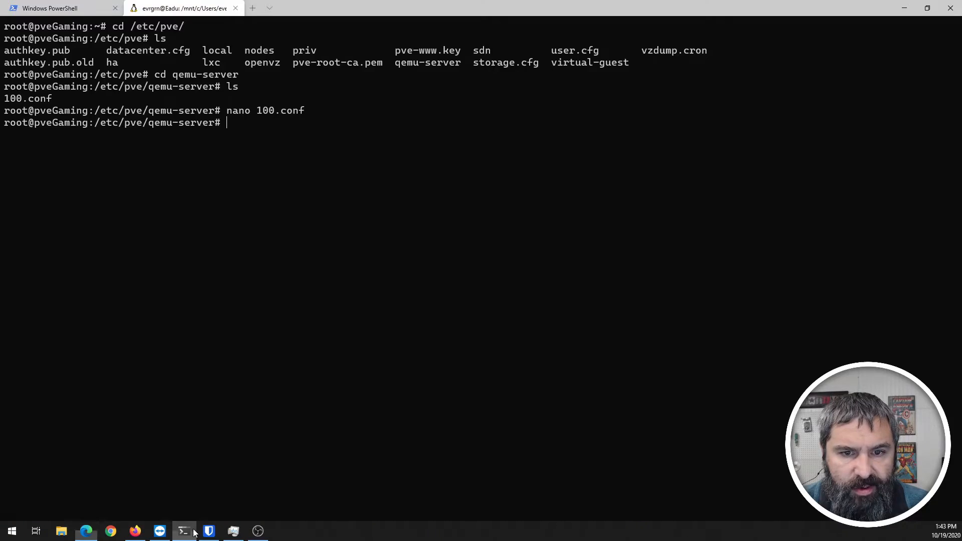
key(Up)
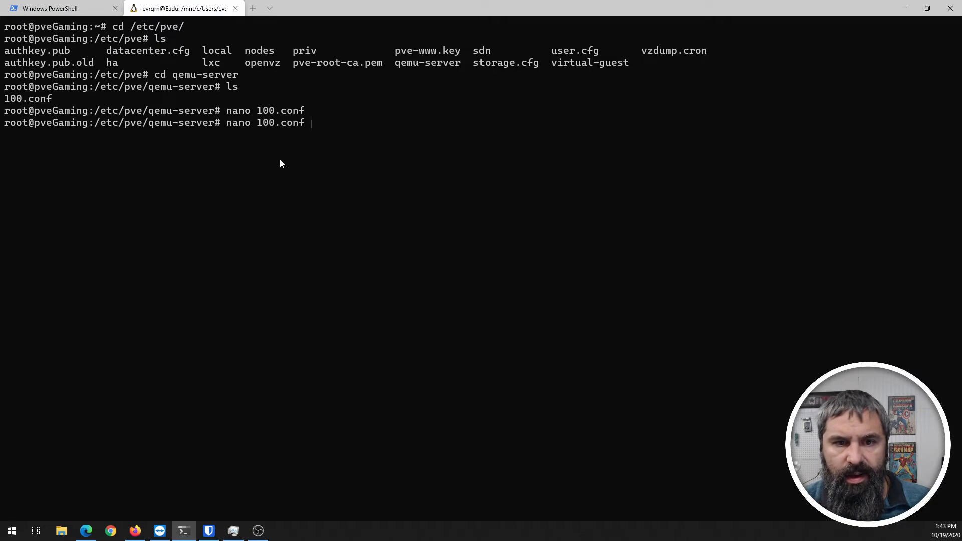
key(Return)
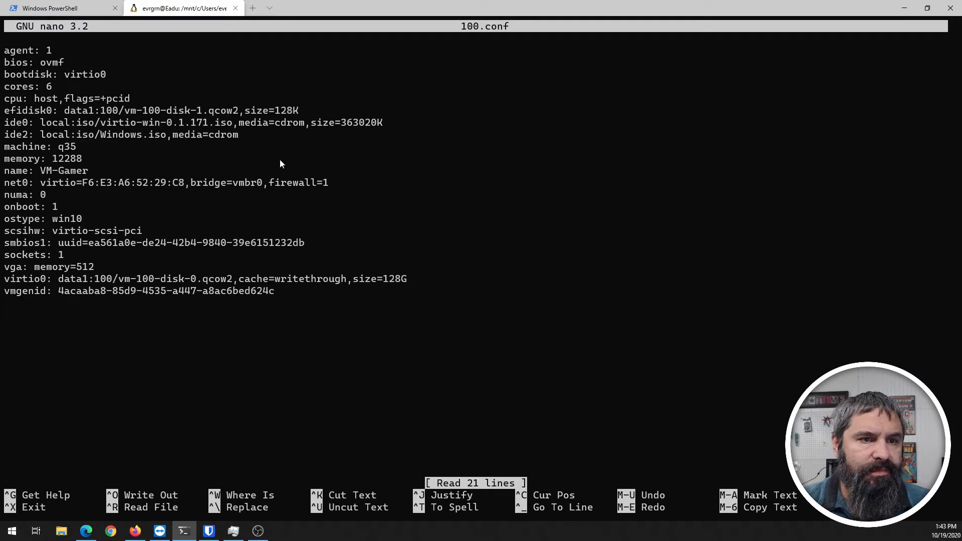
key(Down)
key(Down)
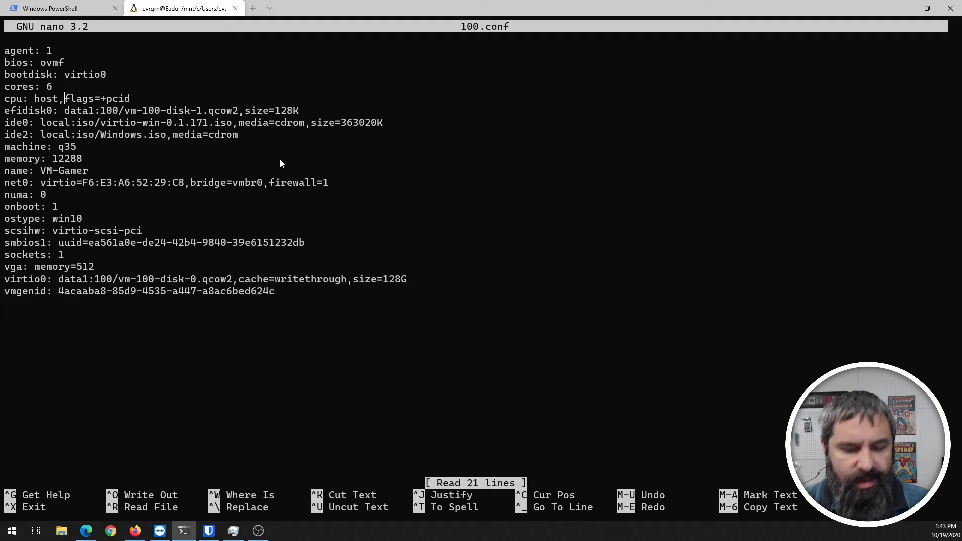
text(hidden)
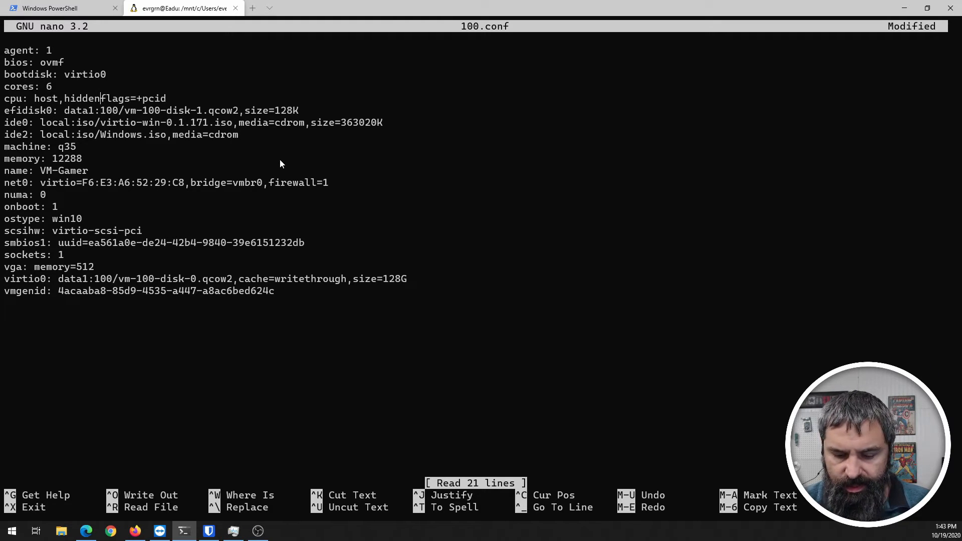
text(=1,)
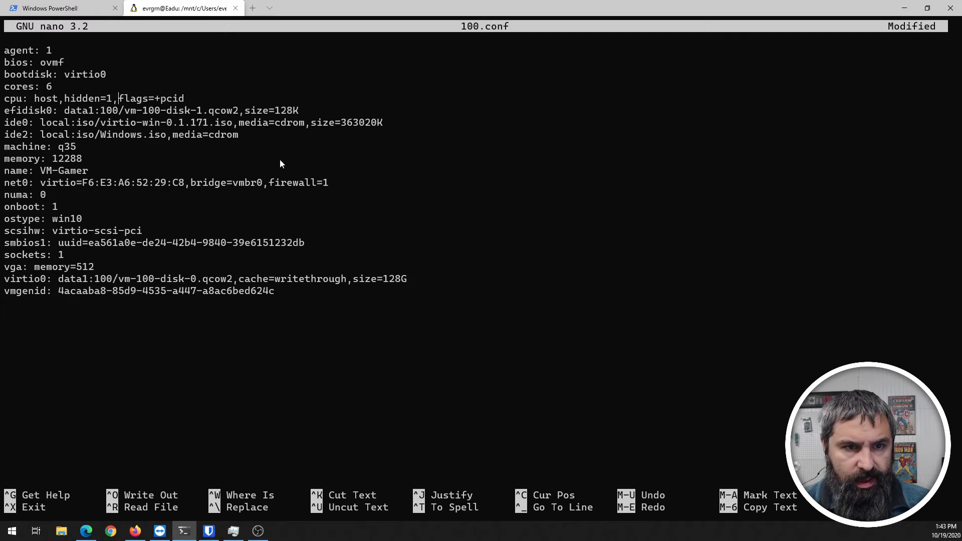
key(ctrl+x)
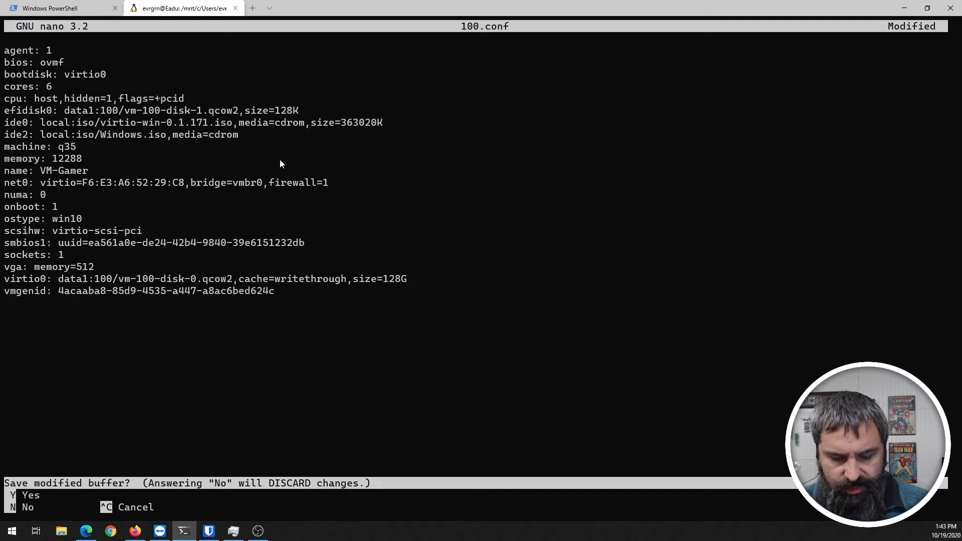
key(y)
key(Return)
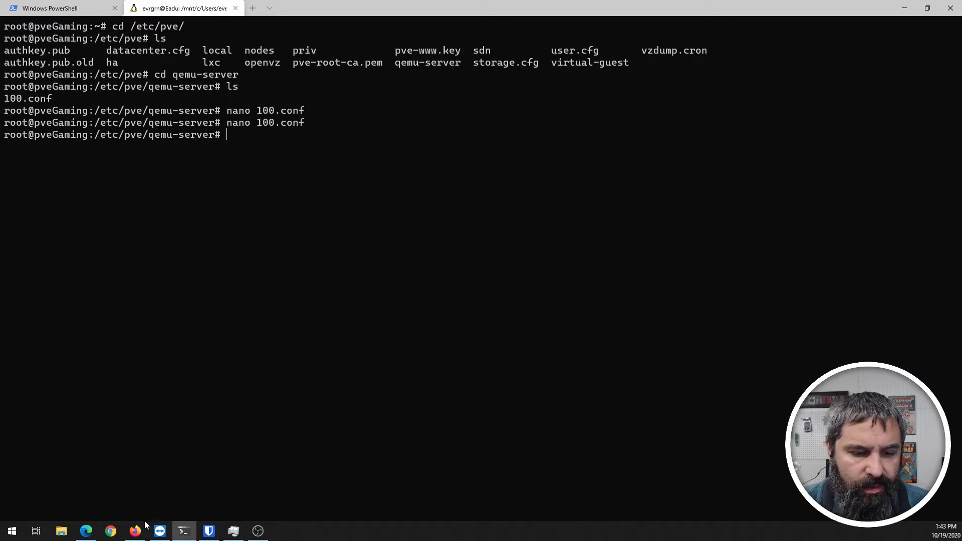
Switch to the Proxmox web interface in Edge and review VM-Gamer's processor settings and extra CPU flags without changing anything.
click(86, 530)
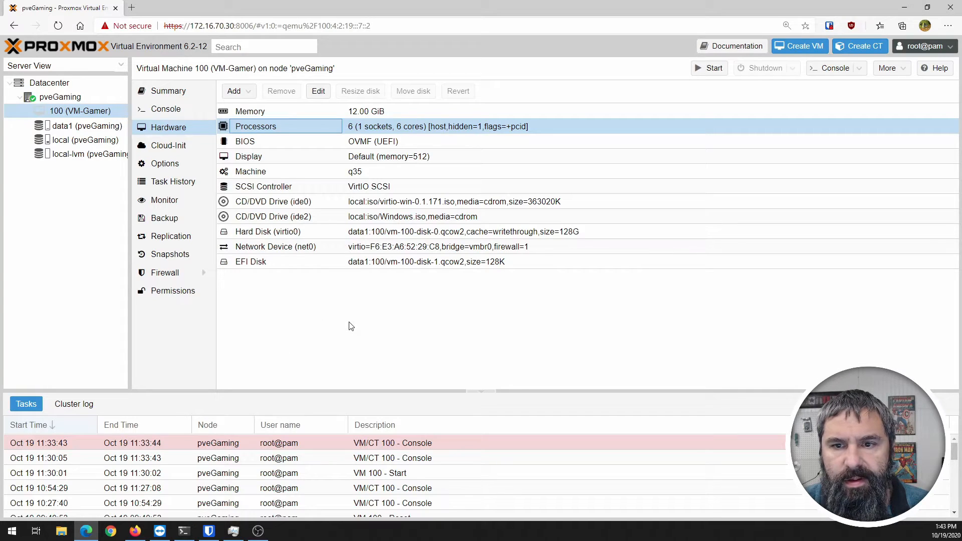
click(442, 129)
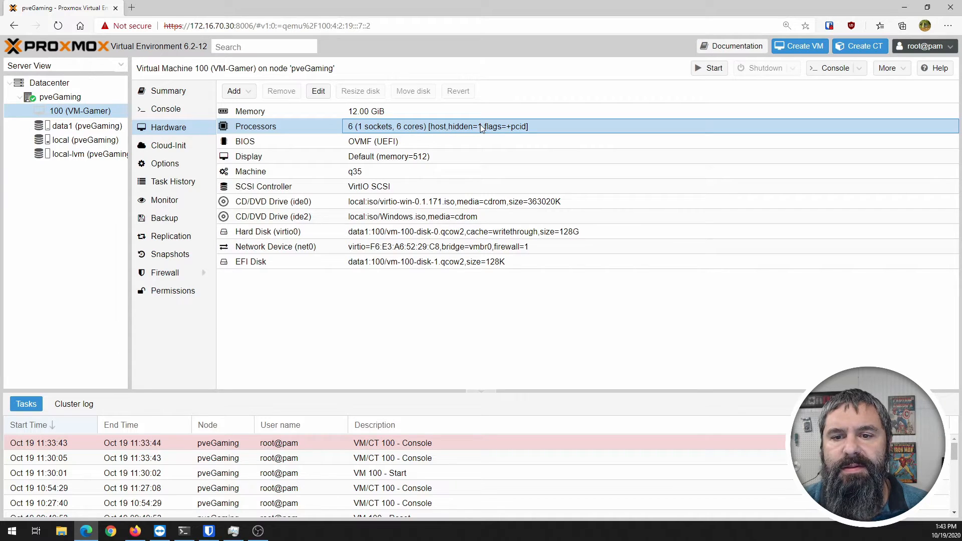
click(318, 92)
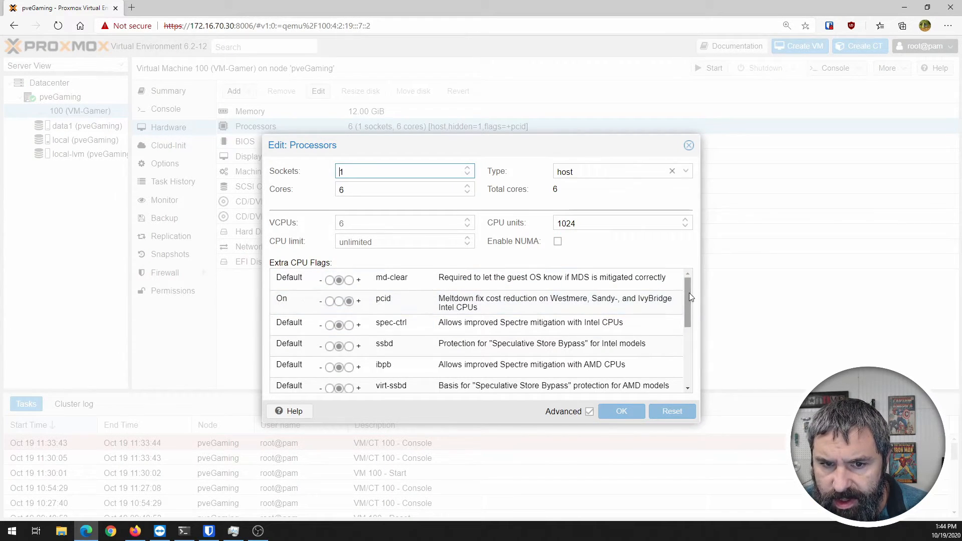
drag(687, 290, 697, 359)
scroll(373, 389, up, 1)
scroll(374, 389, up, 5)
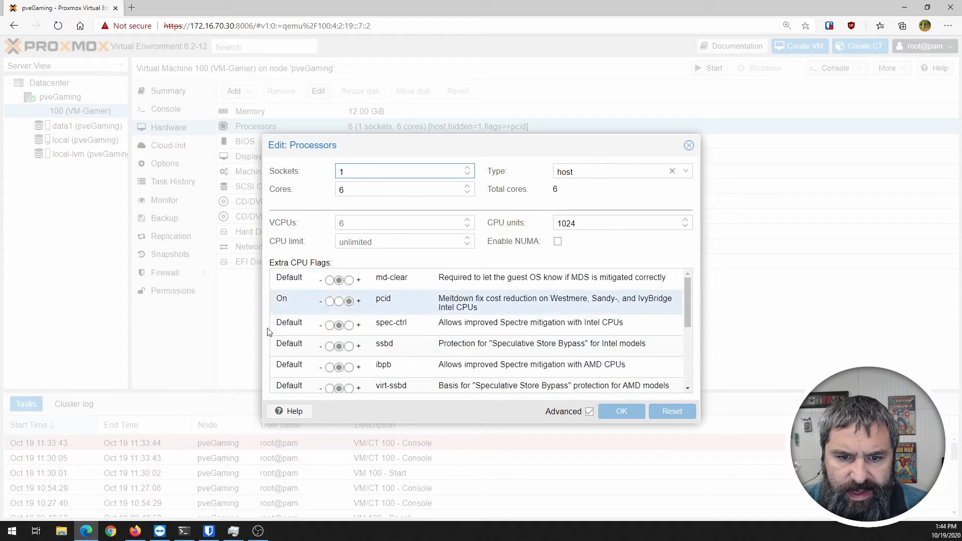
scroll(396, 335, down, 2)
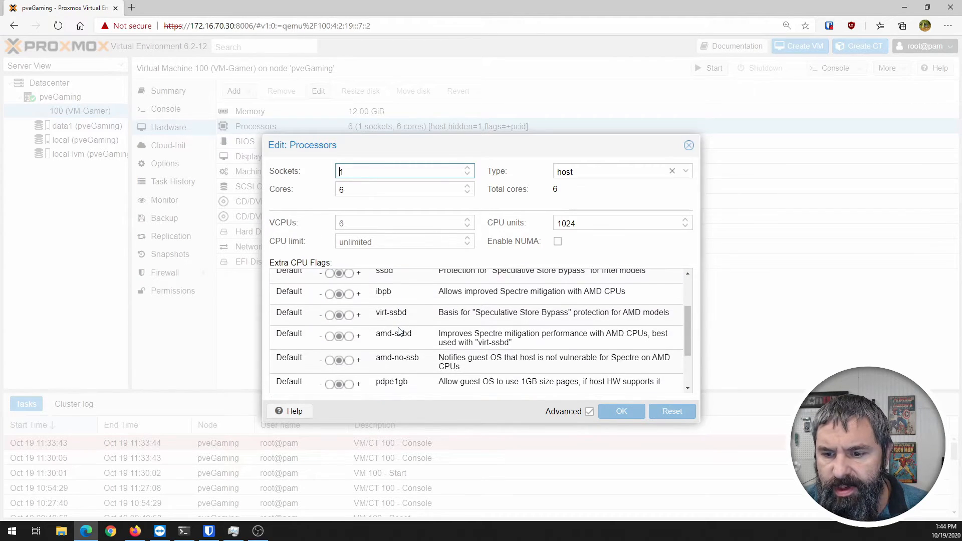
scroll(399, 330, down, 2)
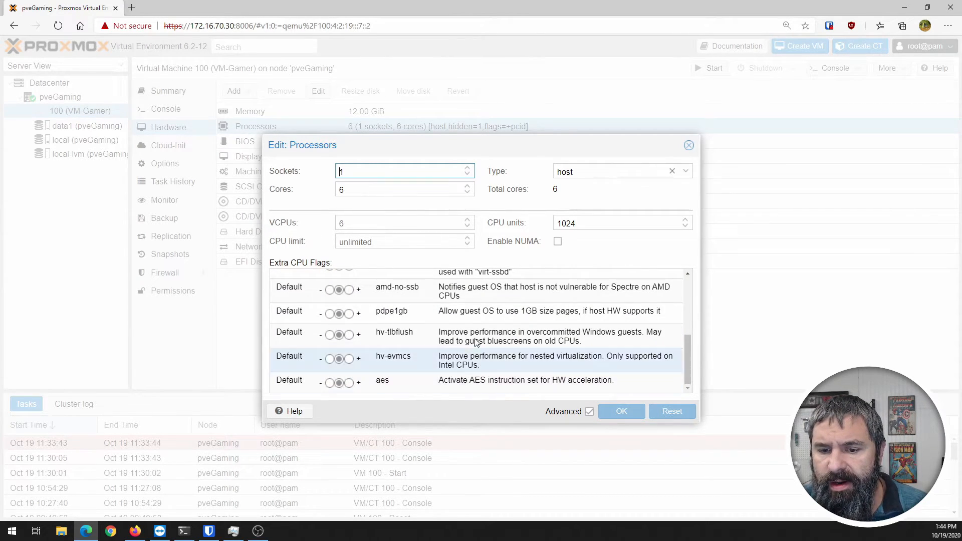
scroll(474, 368, up, 3)
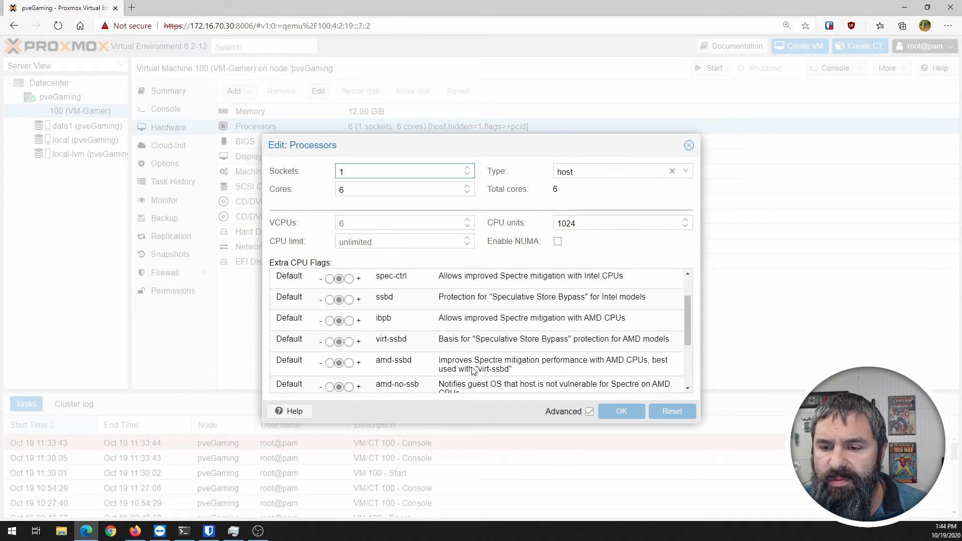
scroll(474, 369, up, 2)
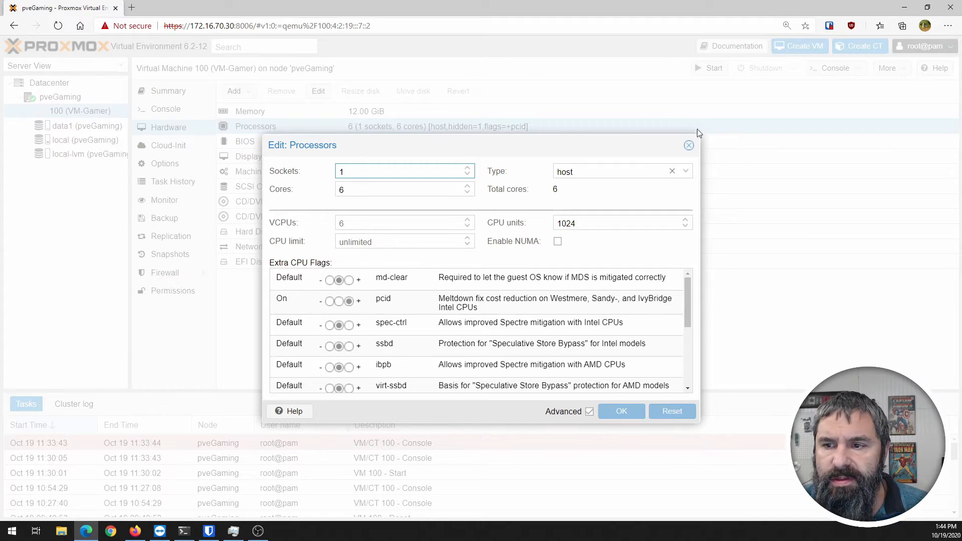
click(689, 146)
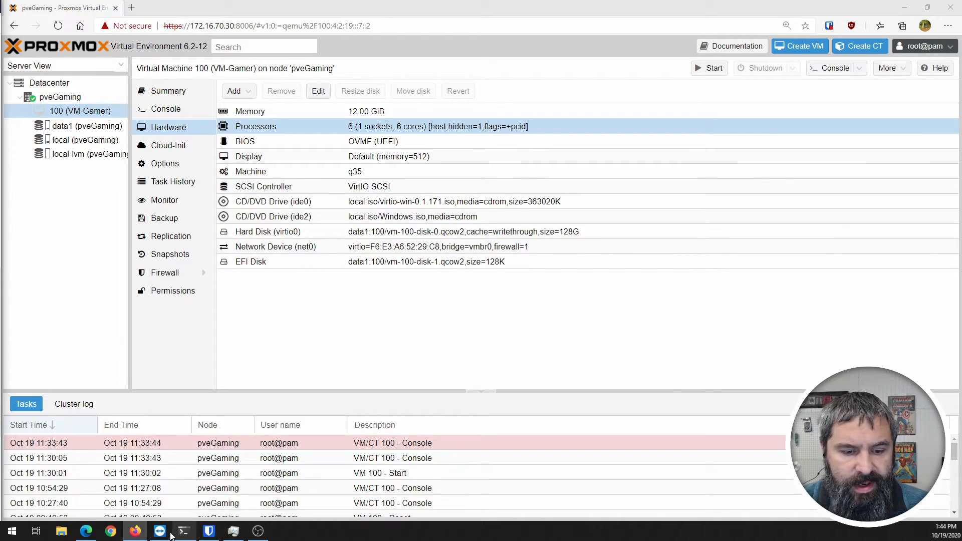
Switch to the Proxmox terminal, change to root's home directory with cd ~root, list its contents and clear the screen.
click(183, 532)
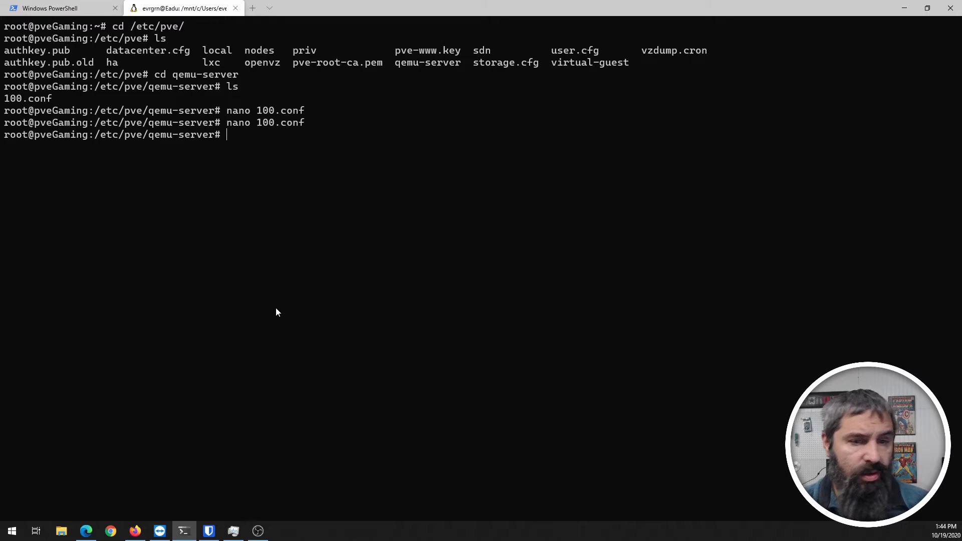
text(cd /)
key(BackSpace)
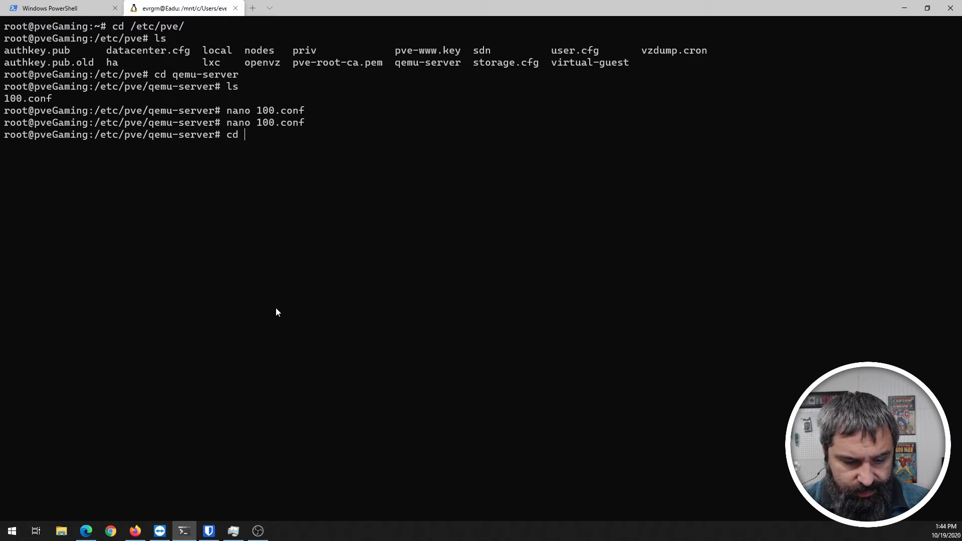
text(~)
text(root)
key(Return)
text(ls)
key(Return)
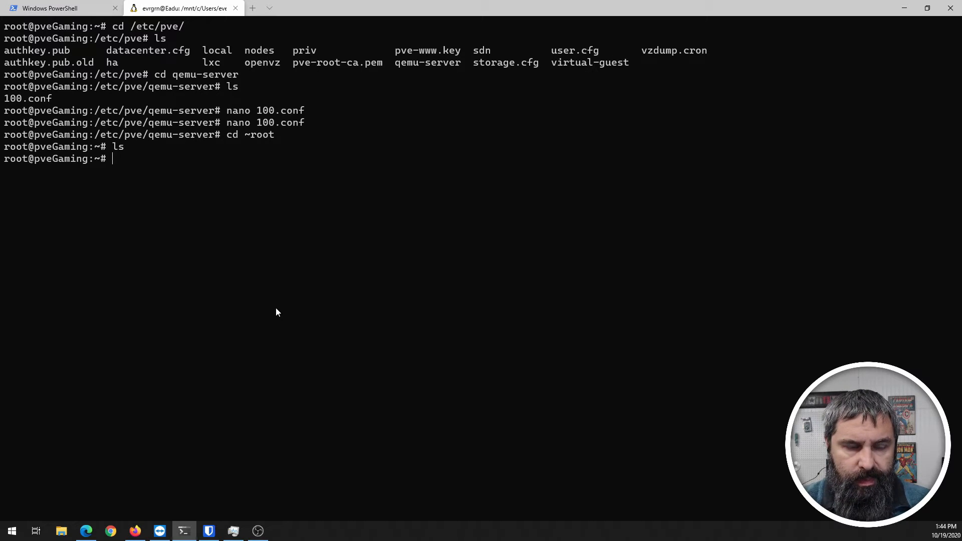
text(clear)
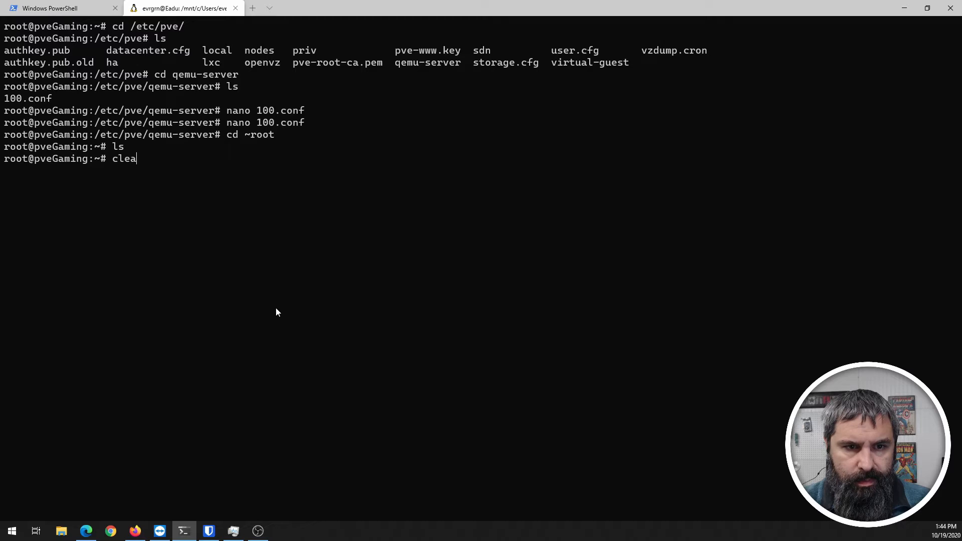
key(Return)
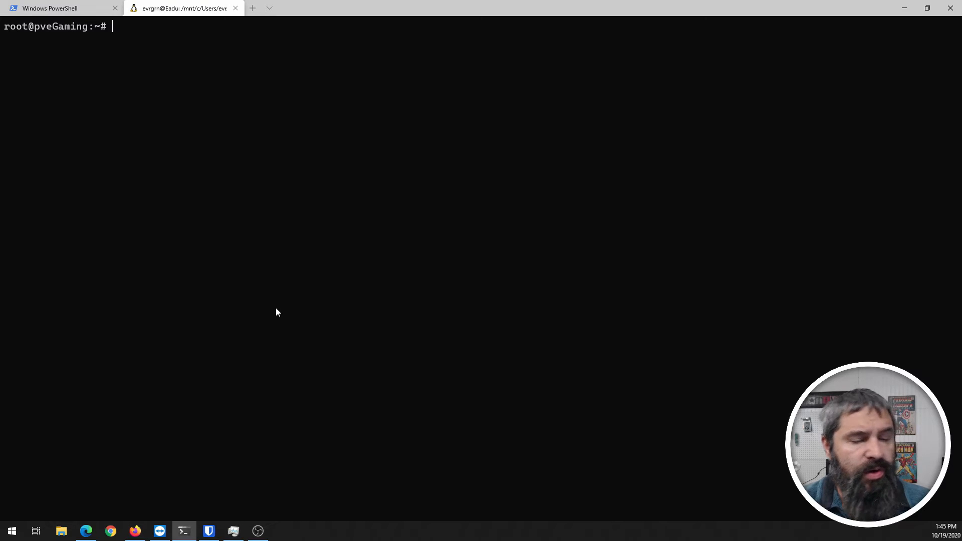
Open /etc/modprobe.d/pve-blacklist.conf in nano and place the cursor below the blacklist nvidiafb line.
text(nano /etc/)
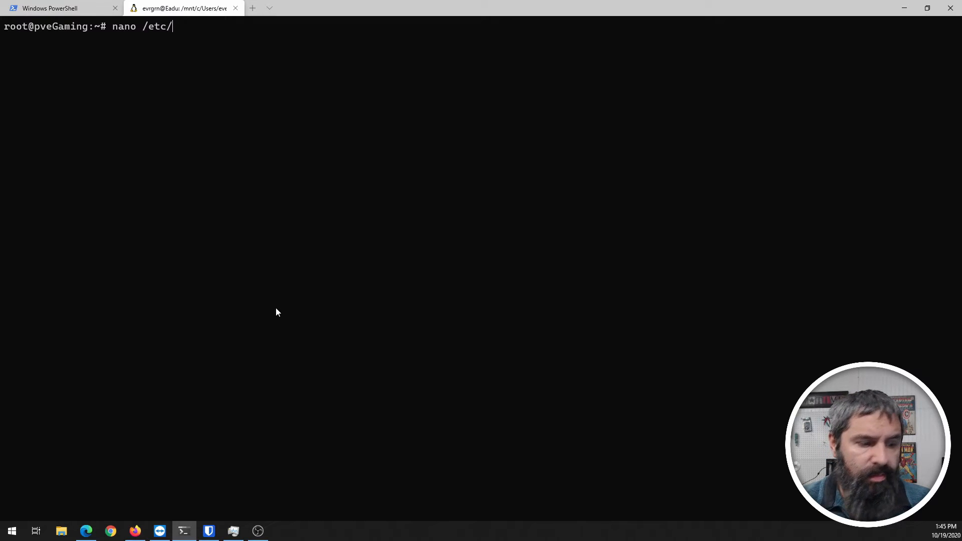
text(mod)
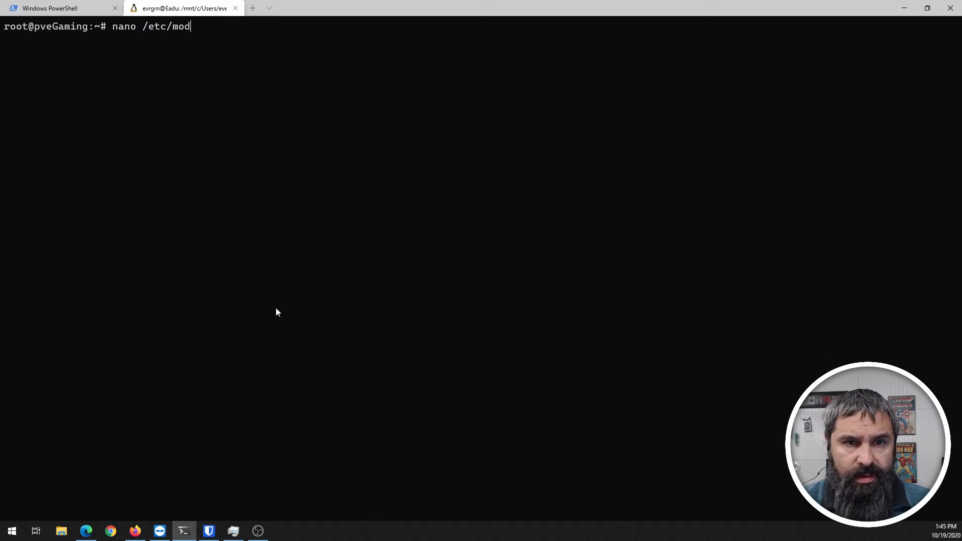
text(pro)
key(Tab)
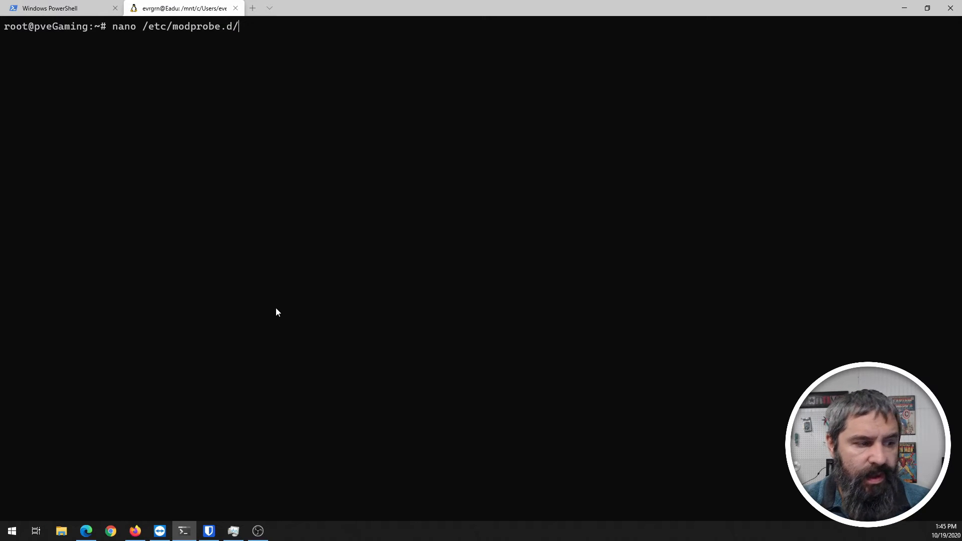
text(pve)
key(Tab)
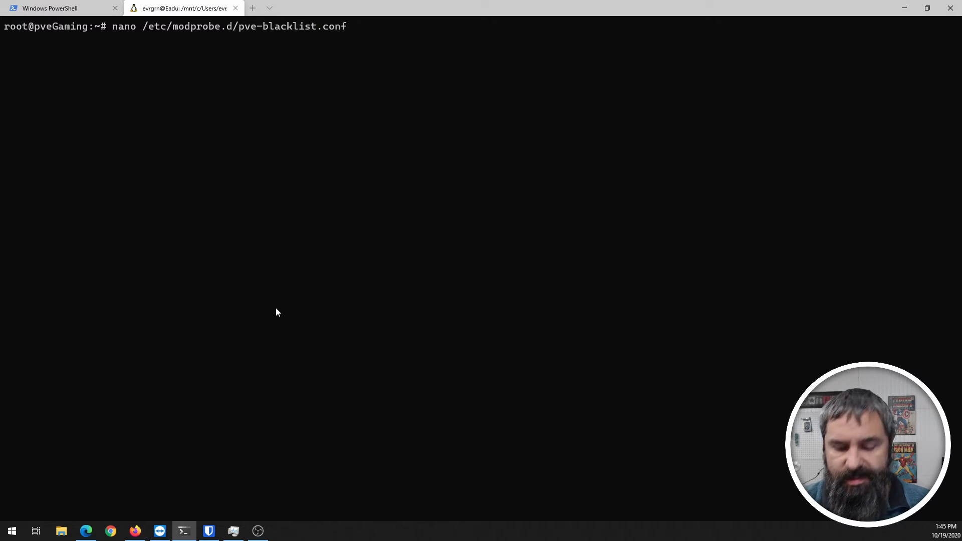
key(Return)
key(Down)
key(Down)
key(Down)
key(Down)
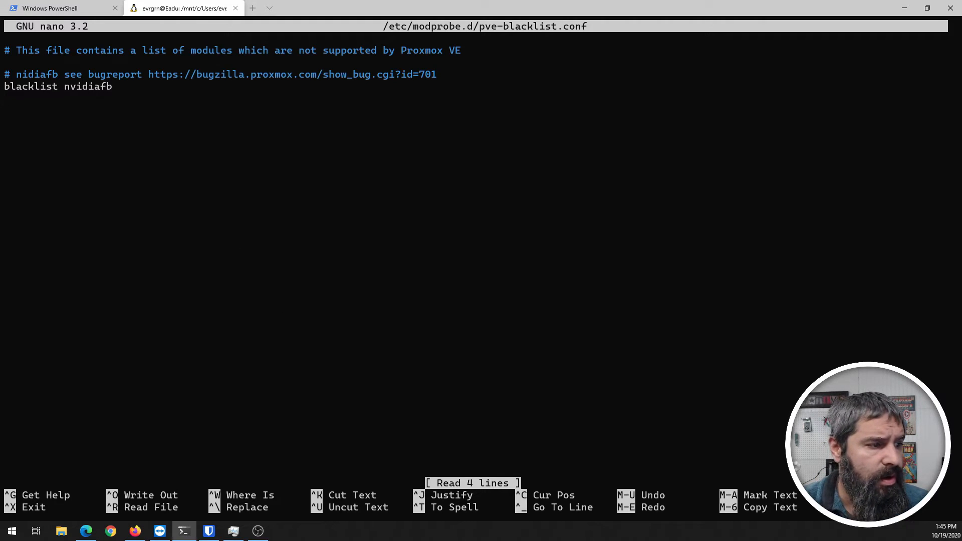
Paste the lines blacklist nvidia, blacklist radeon and blacklist nouveau below blacklist nvidiafb, and save the file on exiting nano.
key(alt+Tab)
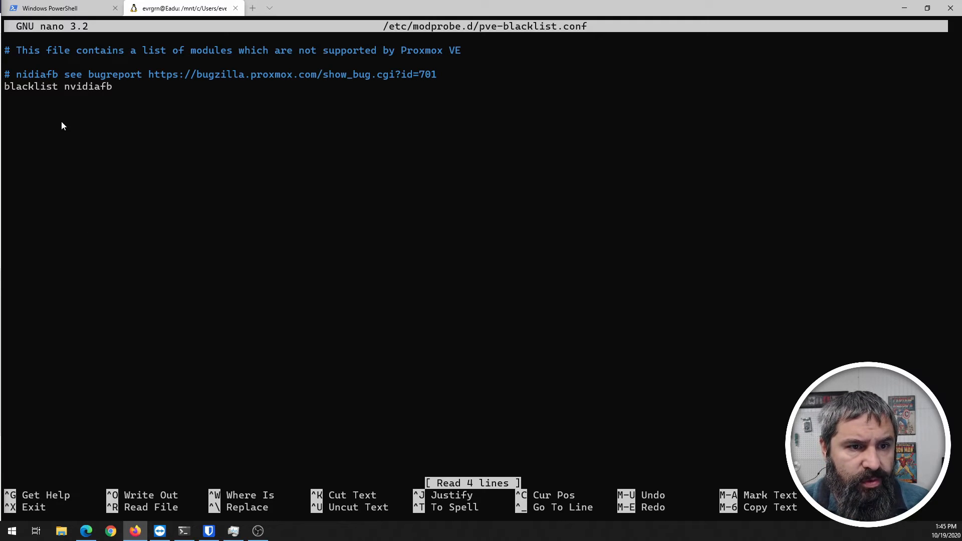
right_click(54, 106)
click(401, 297)
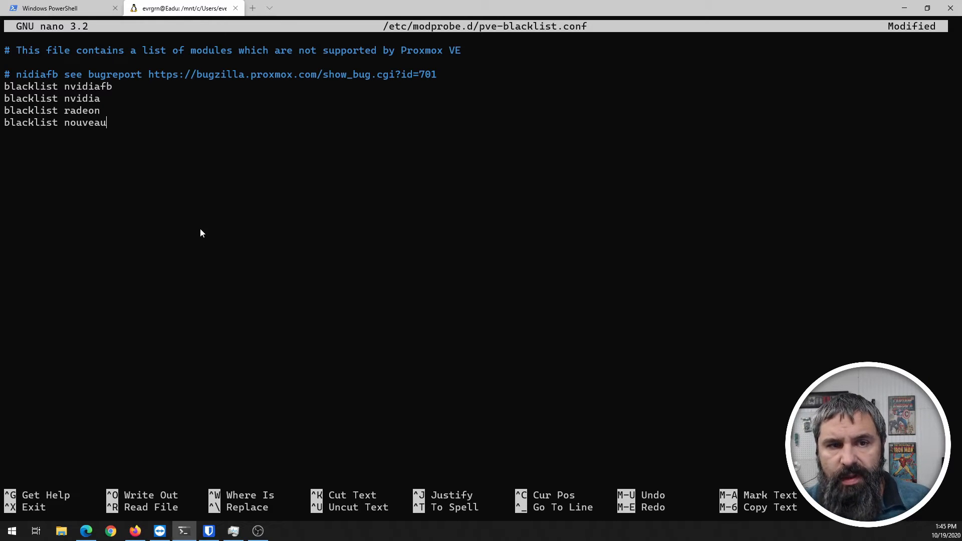
key(ctrl+x)
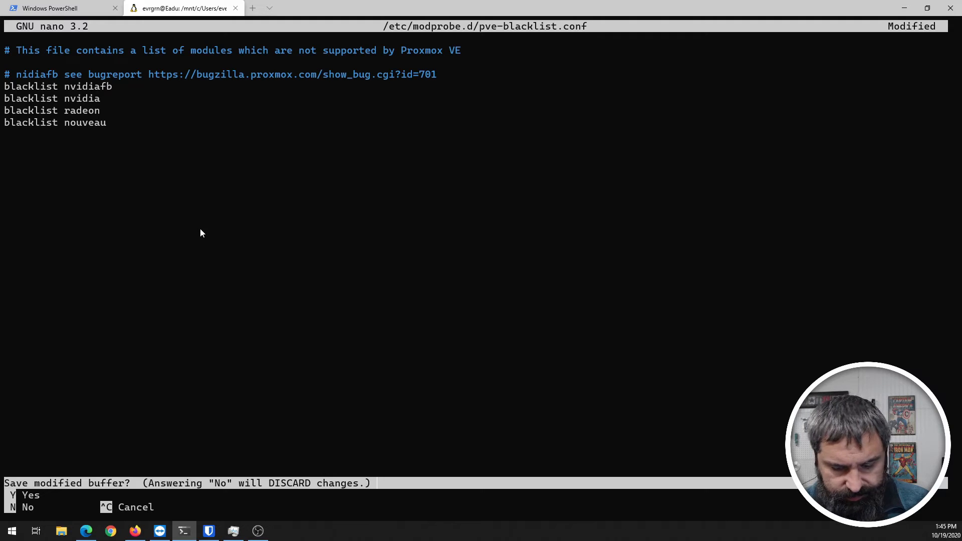
key(y)
key(Return)
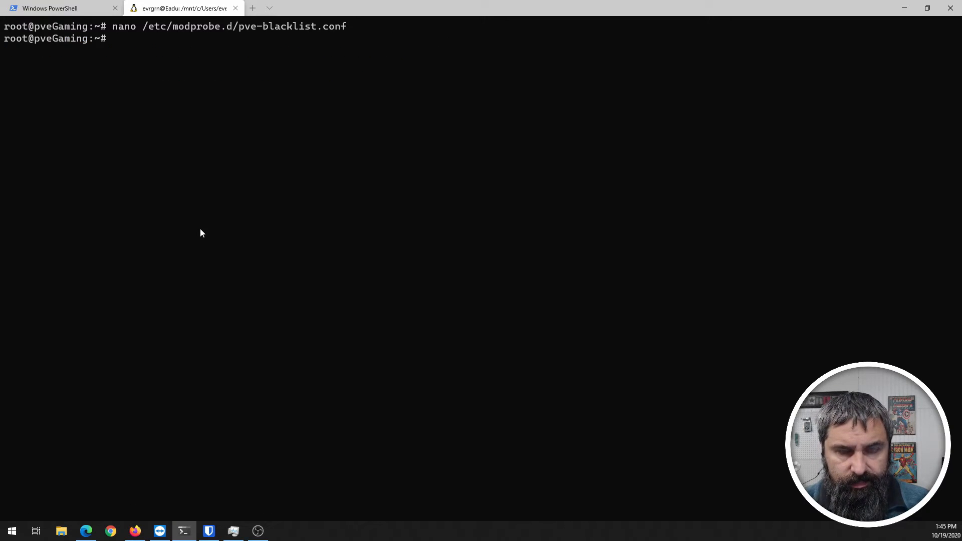
Return to the Proxmox web interface in Edge and start adding a PCI device to VM-Gamer's hardware.
click(904, 8)
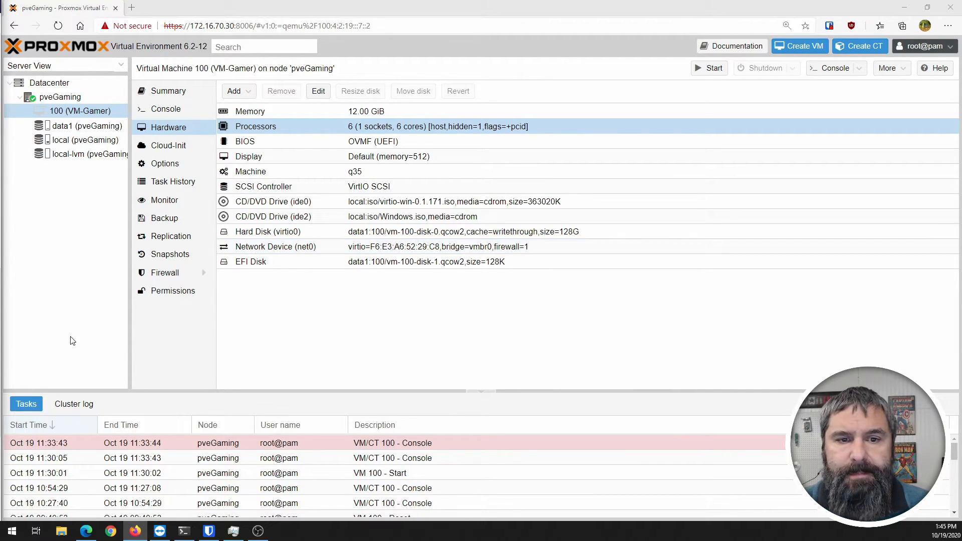
click(335, 329)
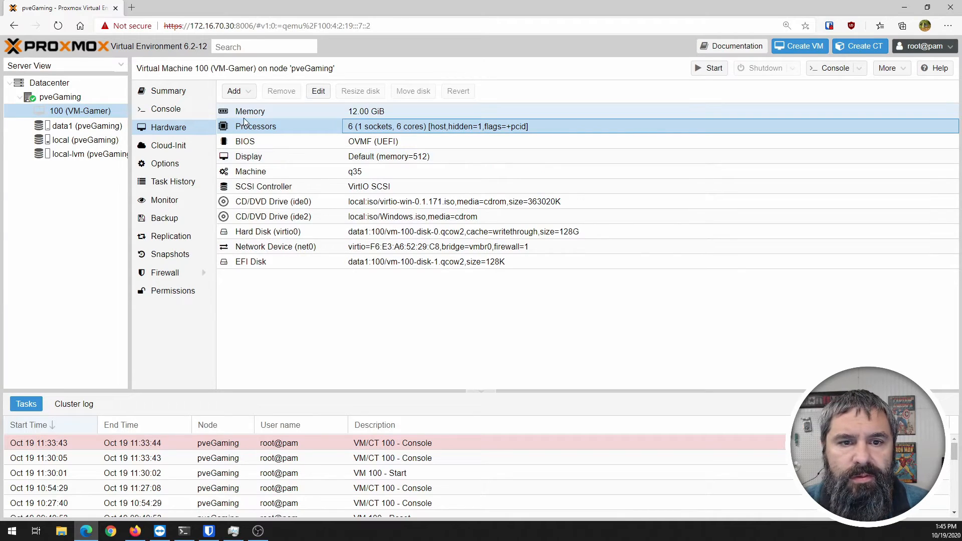
click(238, 92)
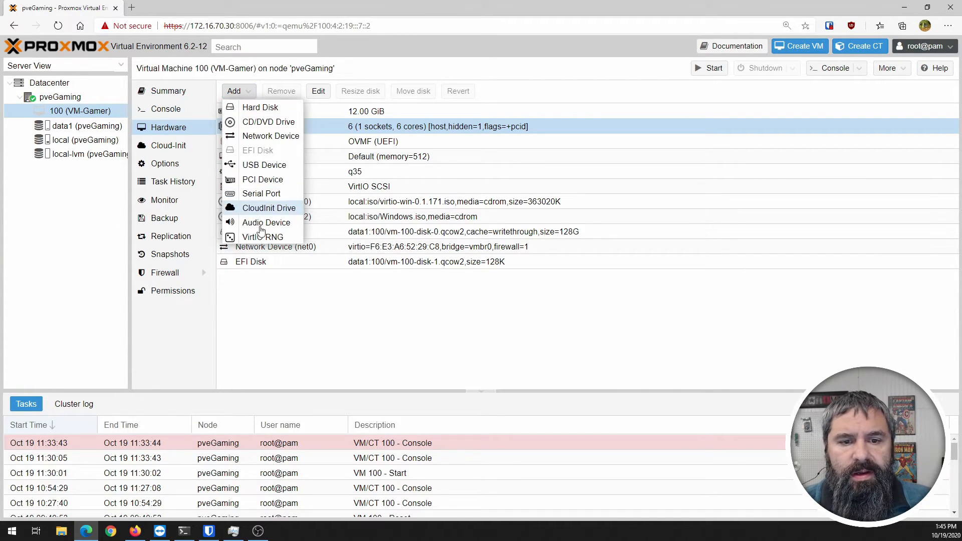
click(260, 180)
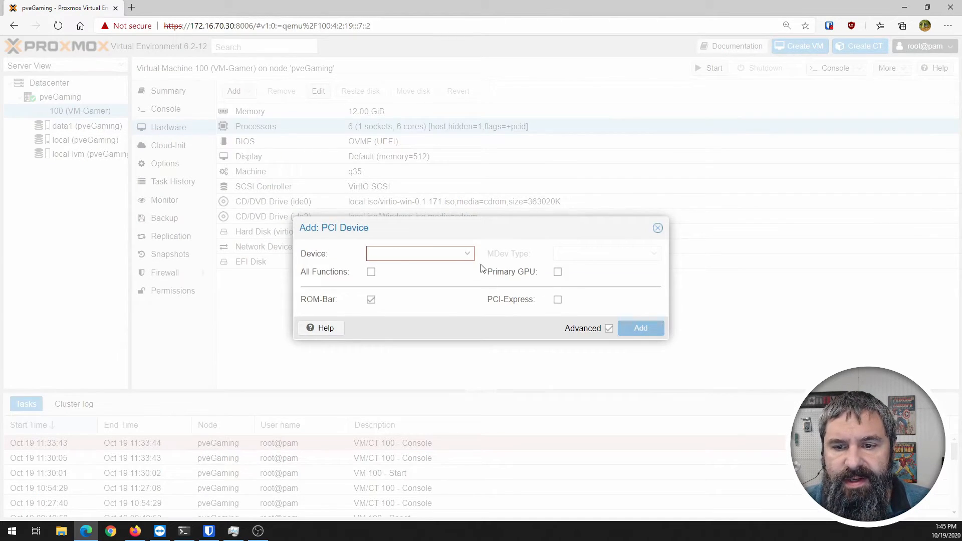
Go through the host's PCI devices and pick the NVIDIA Quadro K2200 at 0000:02:00.0 as the device to add.
click(467, 253)
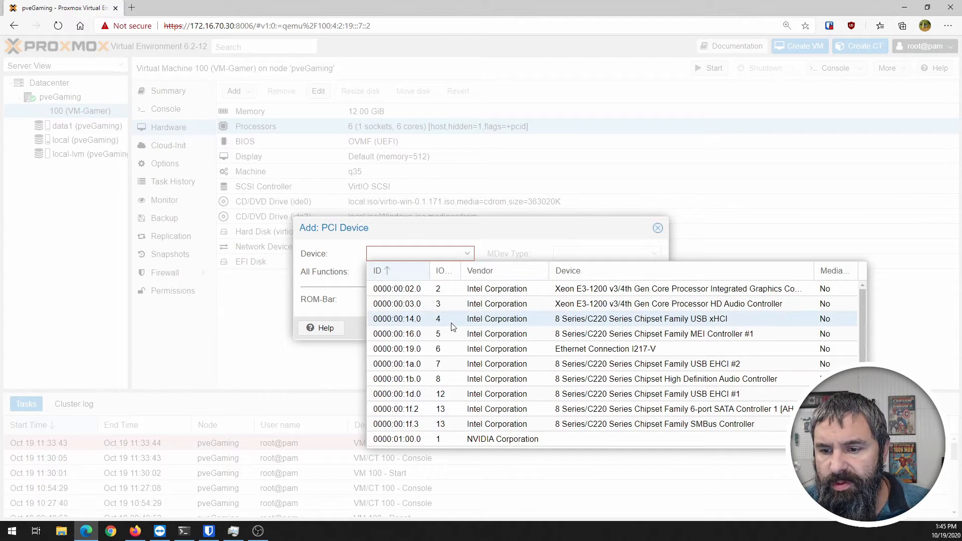
scroll(444, 311, down, 3)
scroll(444, 313, down, 3)
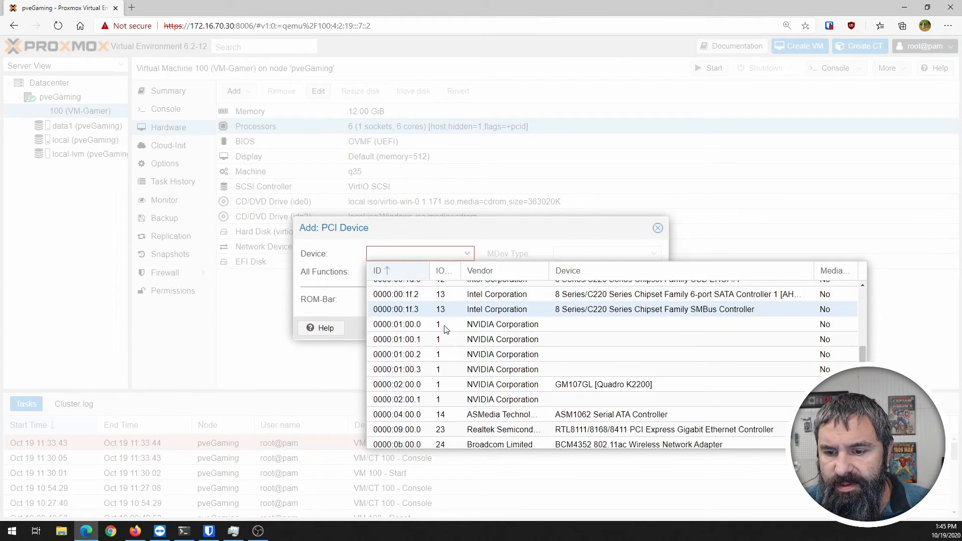
scroll(436, 320, up, 5)
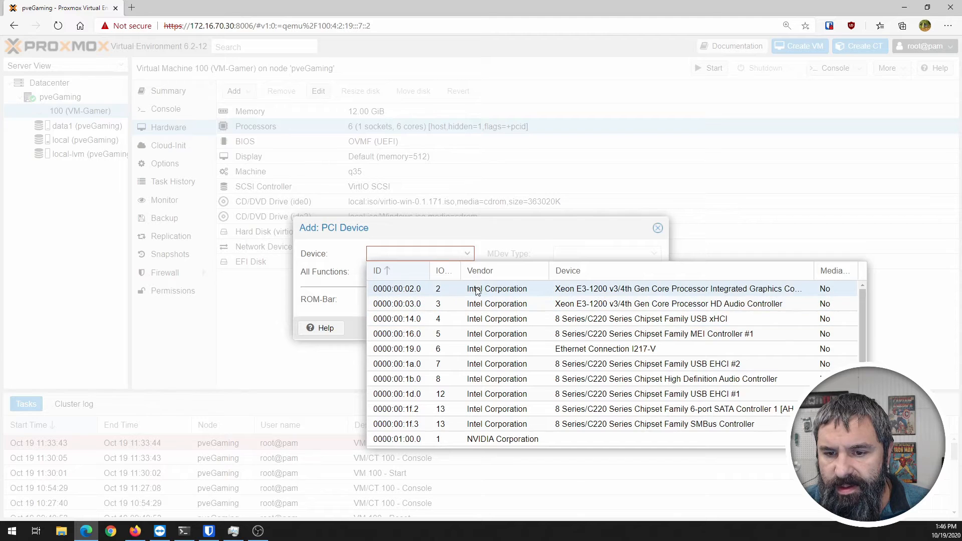
scroll(471, 335, down, 3)
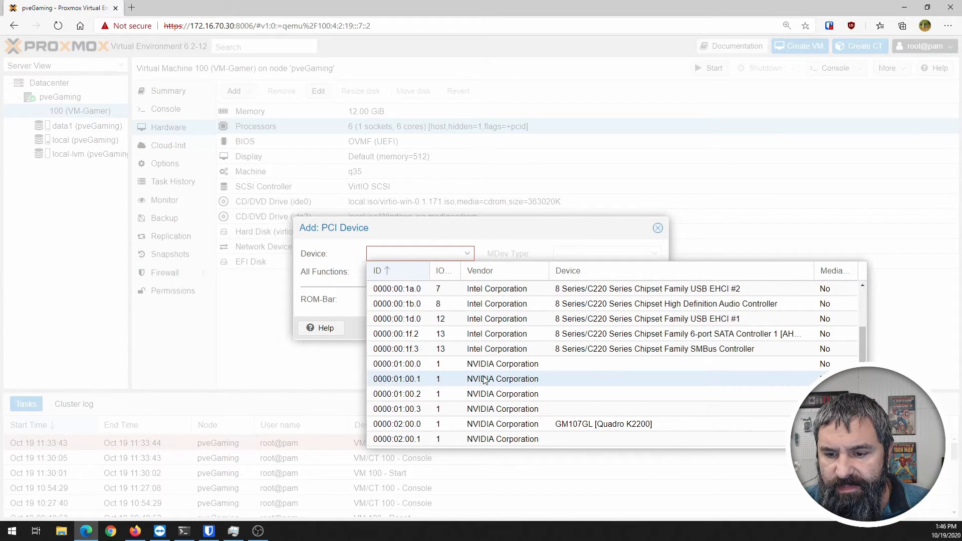
scroll(480, 356, down, 3)
scroll(541, 370, down, 1)
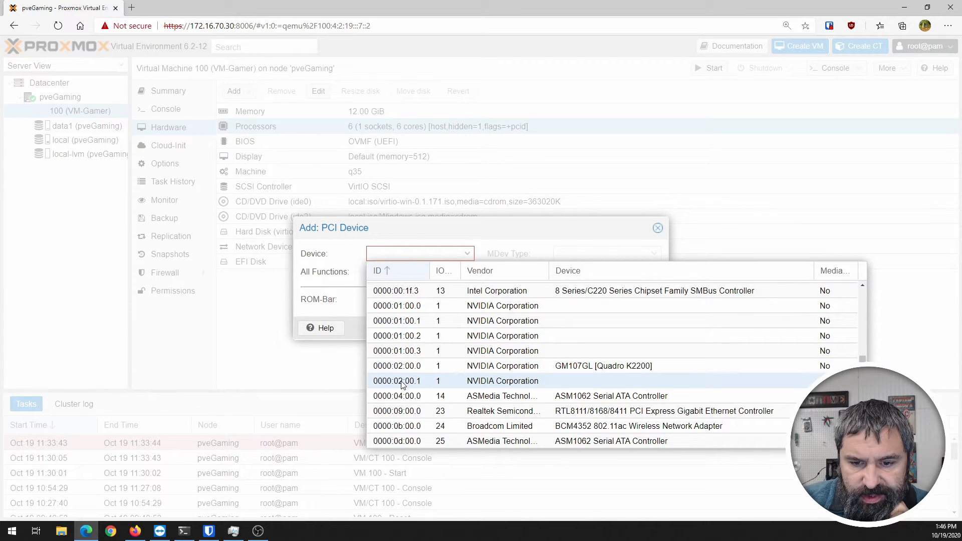
click(574, 368)
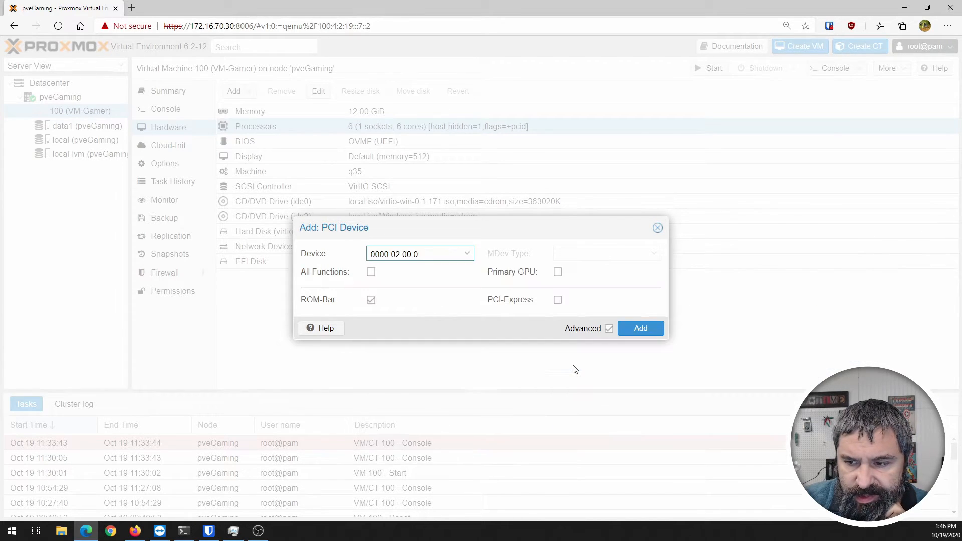
Select the NVIDIA Corporation device 0000:01:00.0 as the PCI device to pass through.
click(466, 254)
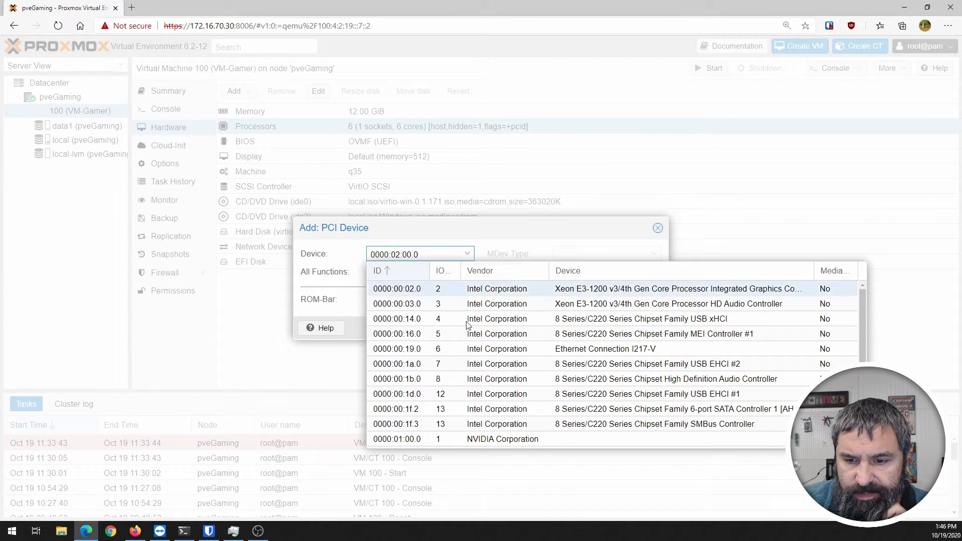
scroll(486, 388, down, 3)
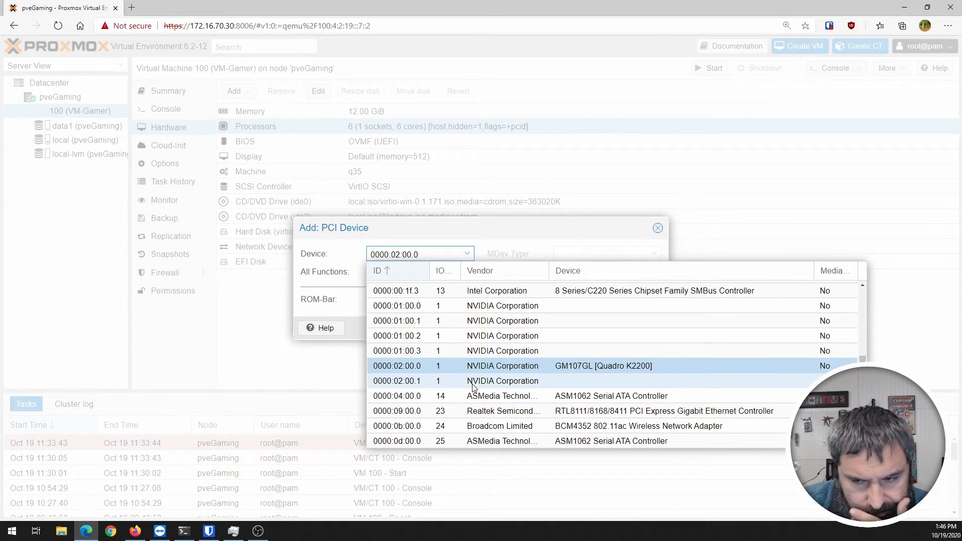
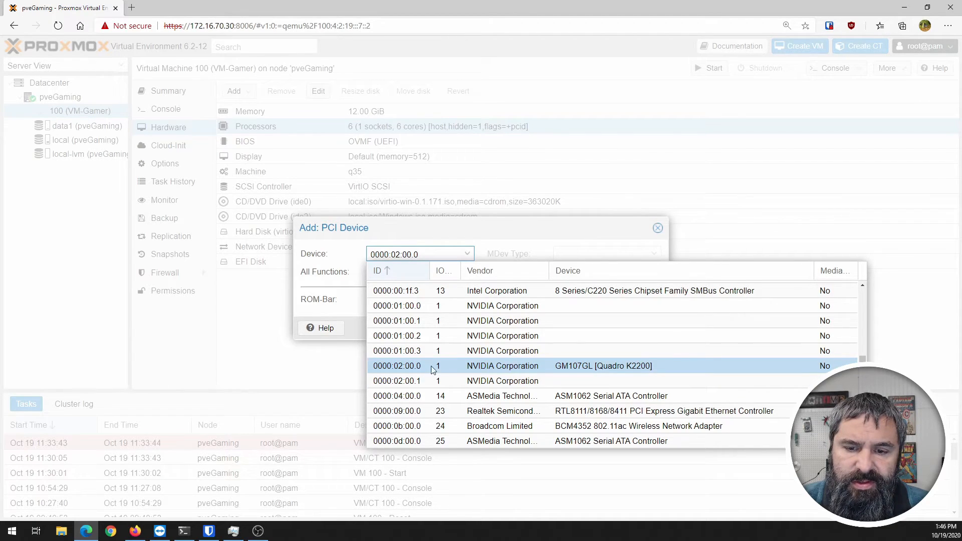
click(405, 306)
click(371, 272)
click(557, 272)
click(558, 299)
click(466, 254)
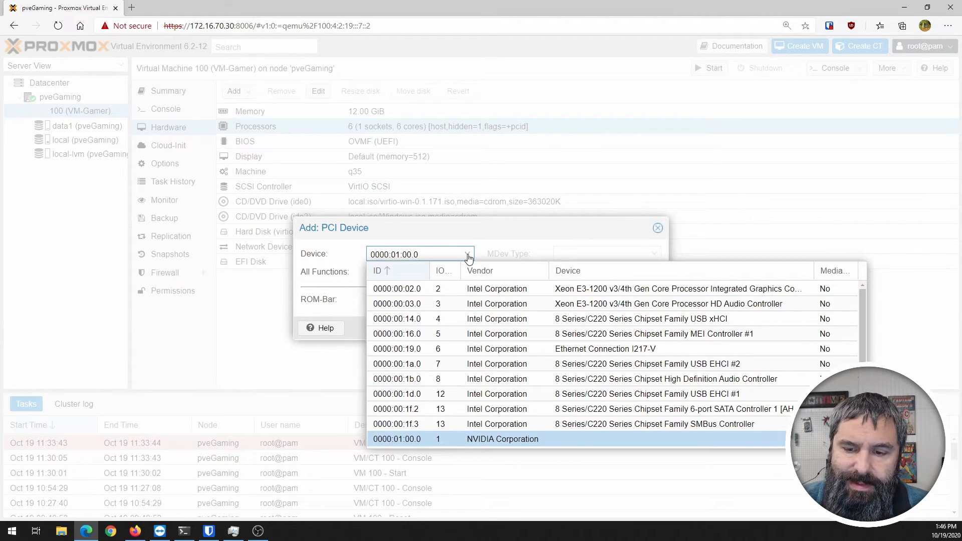
scroll(863, 351, down, 3)
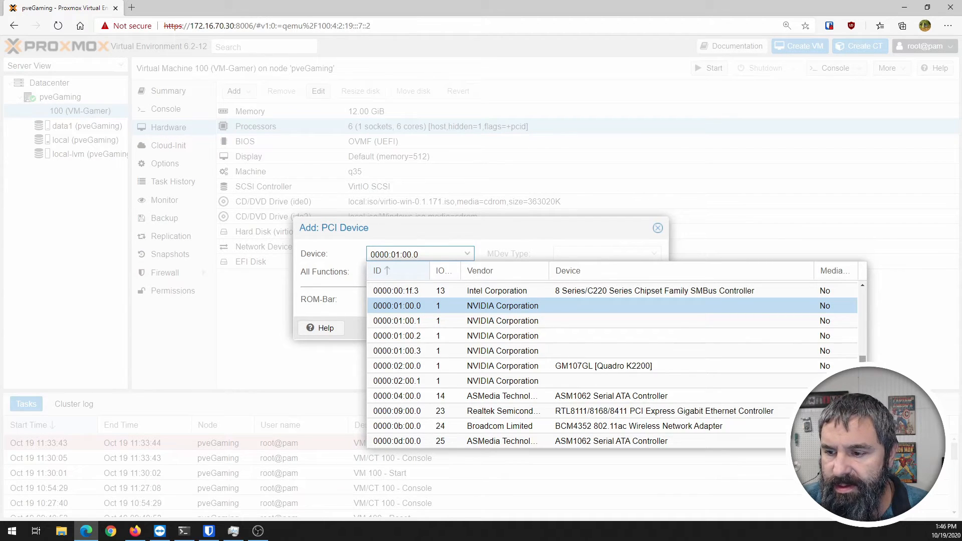
scroll(858, 303, up, 3)
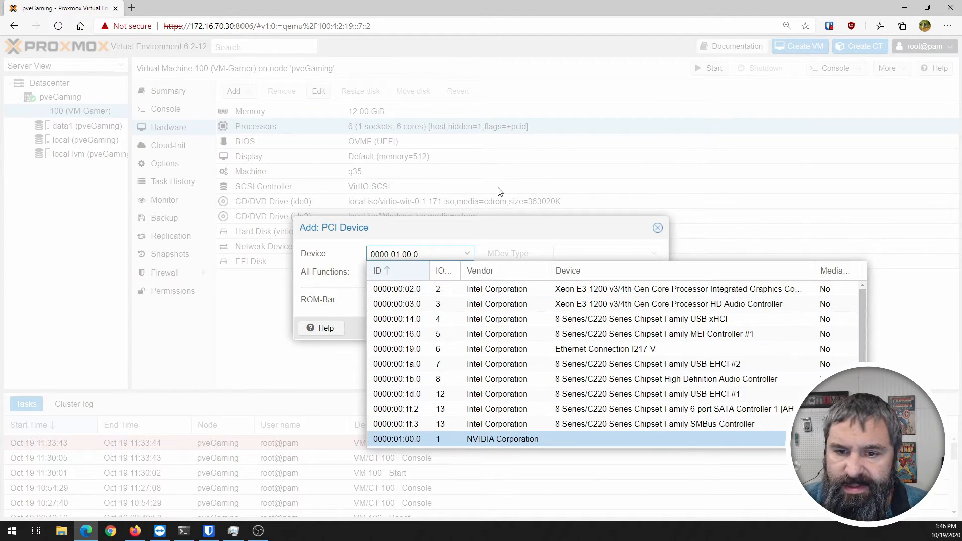
scroll(439, 384, down, 3)
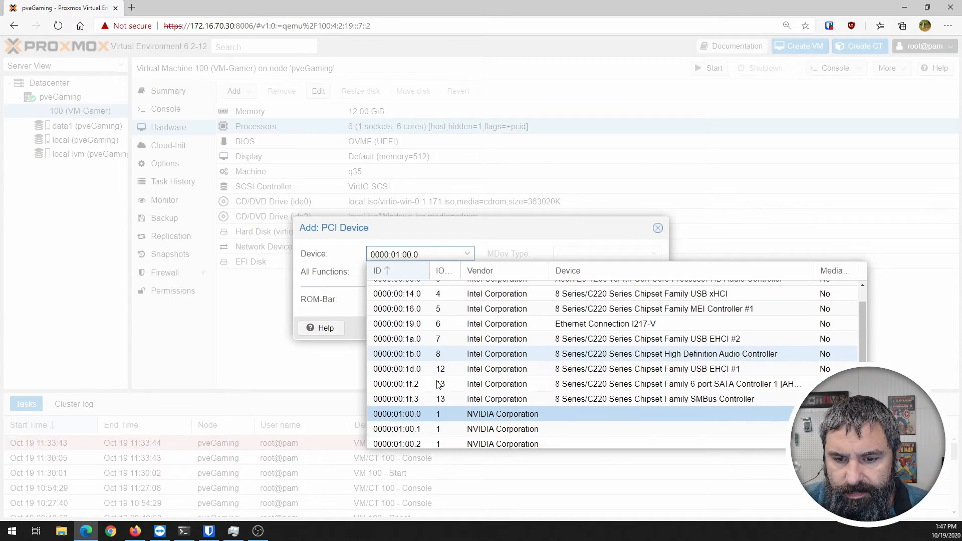
click(407, 339)
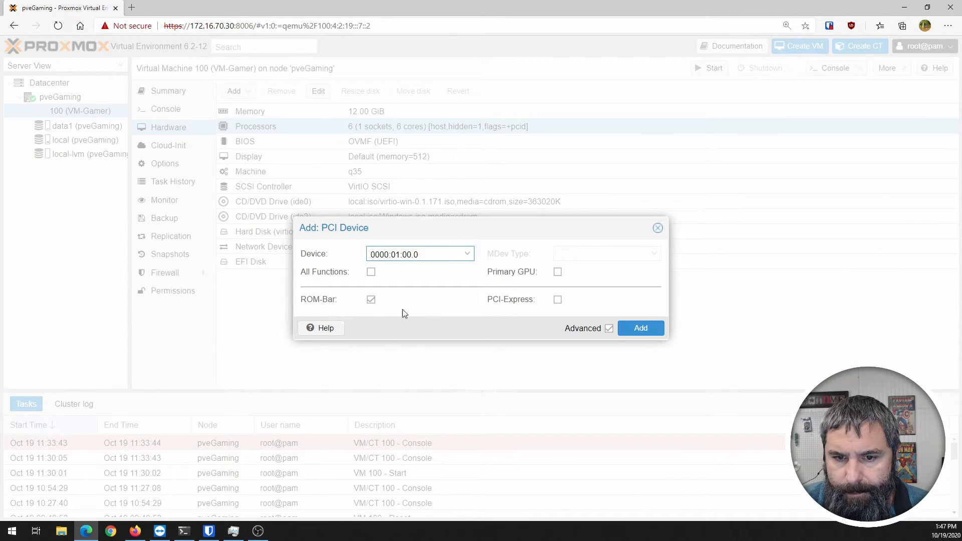
Enable All Functions, Primary GPU and PCI-Express for the selected NVIDIA device and add it to VM-Gamer.
click(370, 271)
click(557, 272)
click(557, 299)
click(608, 328)
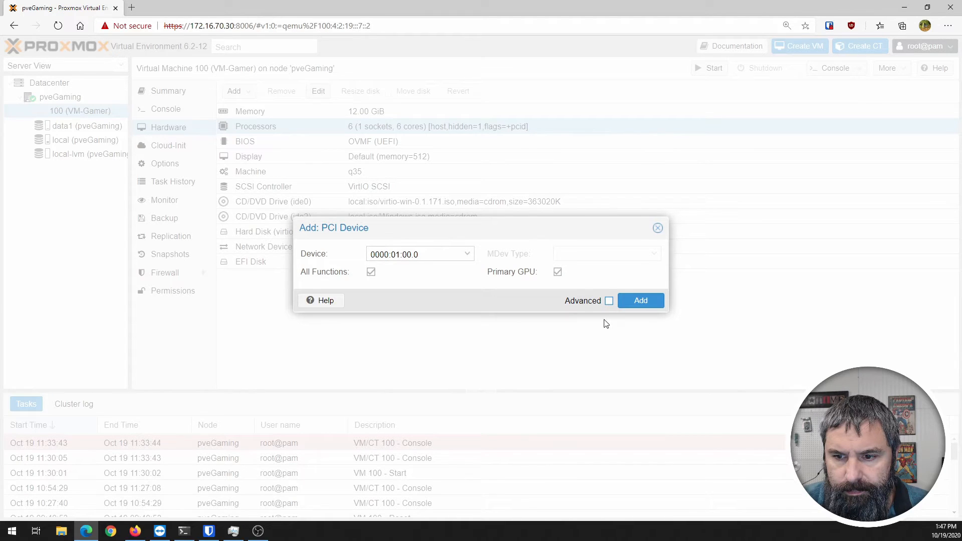
click(609, 300)
click(644, 327)
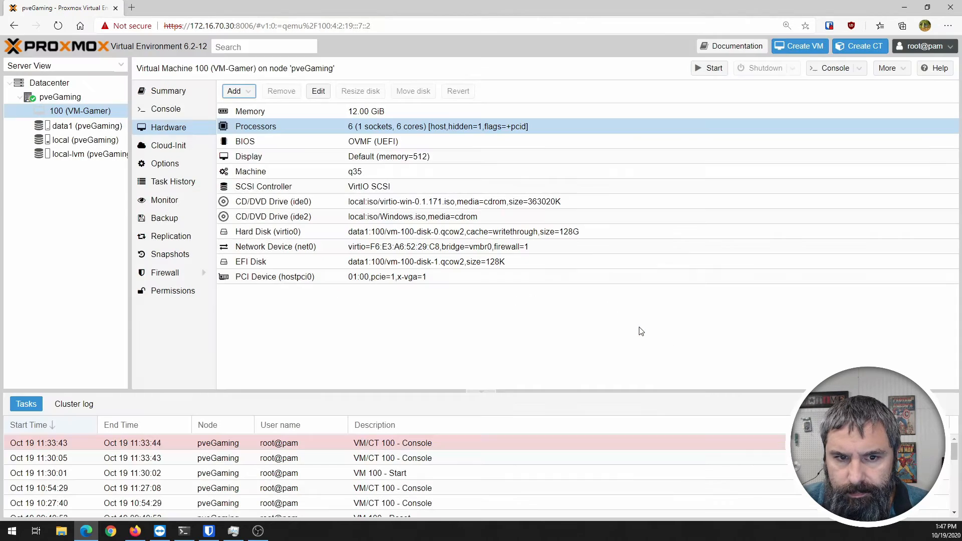
Start VM-Gamer with the new PCI device and open its console in a separate window.
click(241, 277)
click(709, 67)
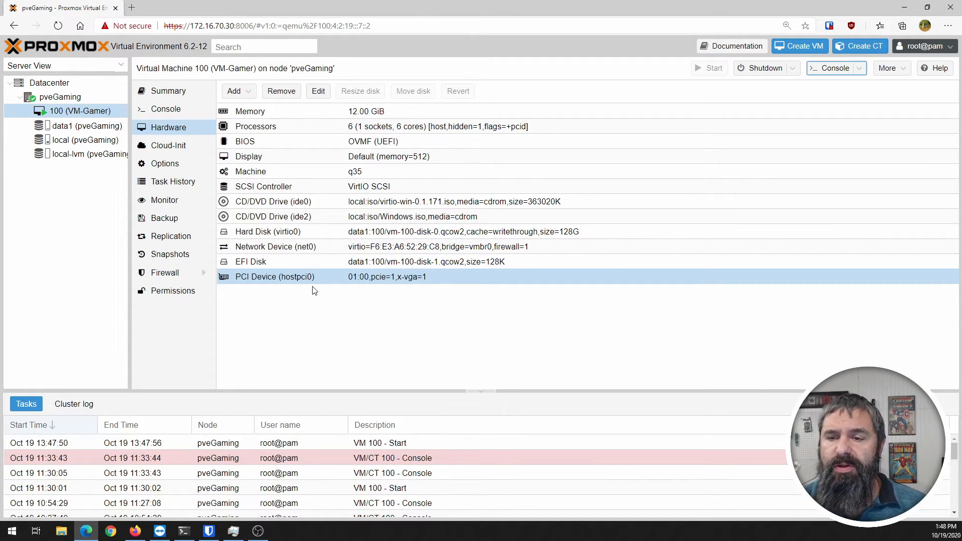
click(833, 68)
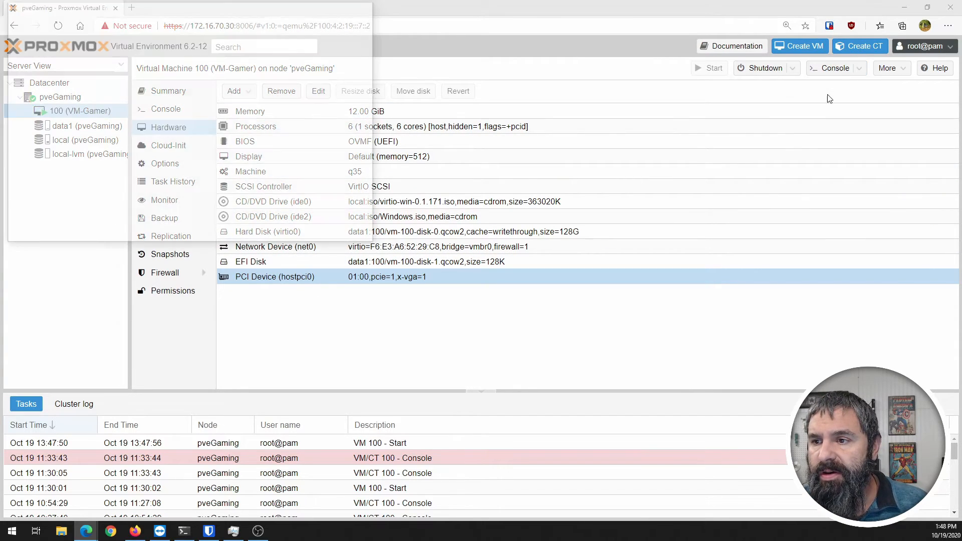
drag(159, 8, 477, 49)
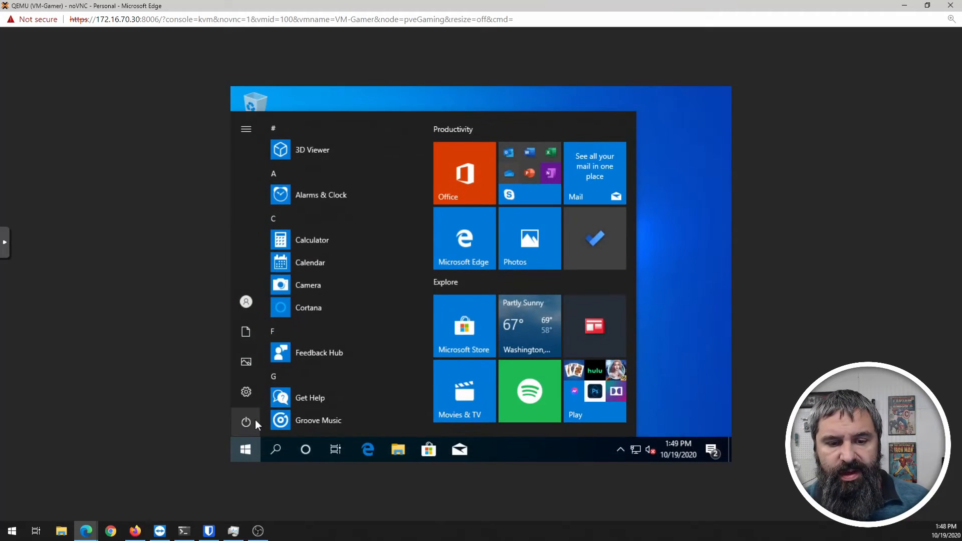
mouse_move(257, 401)
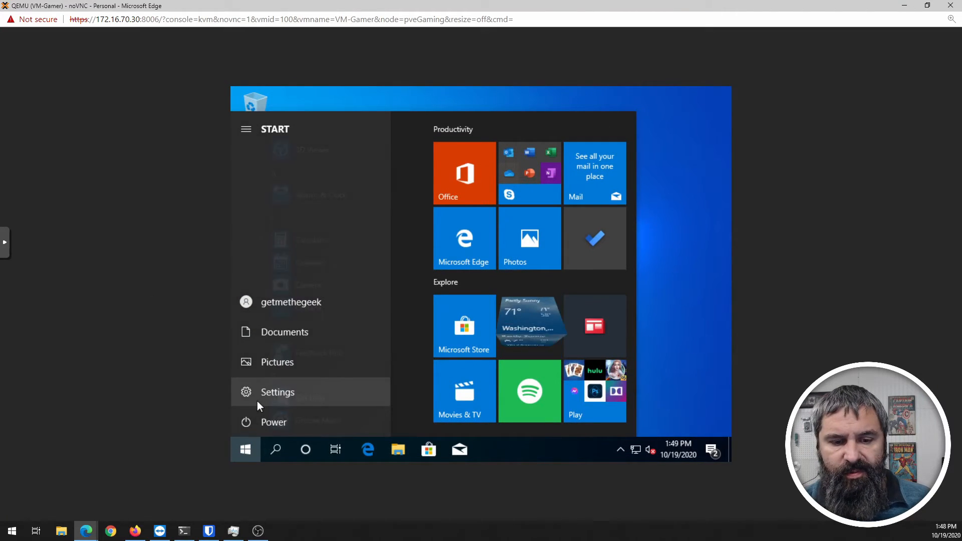
text(remote)
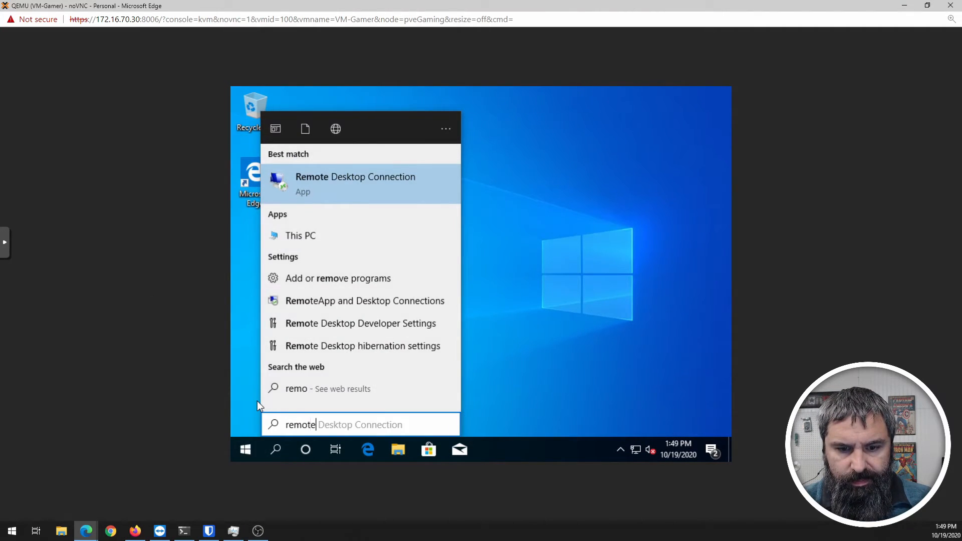
key(BackSpace)
key(BackSpace)
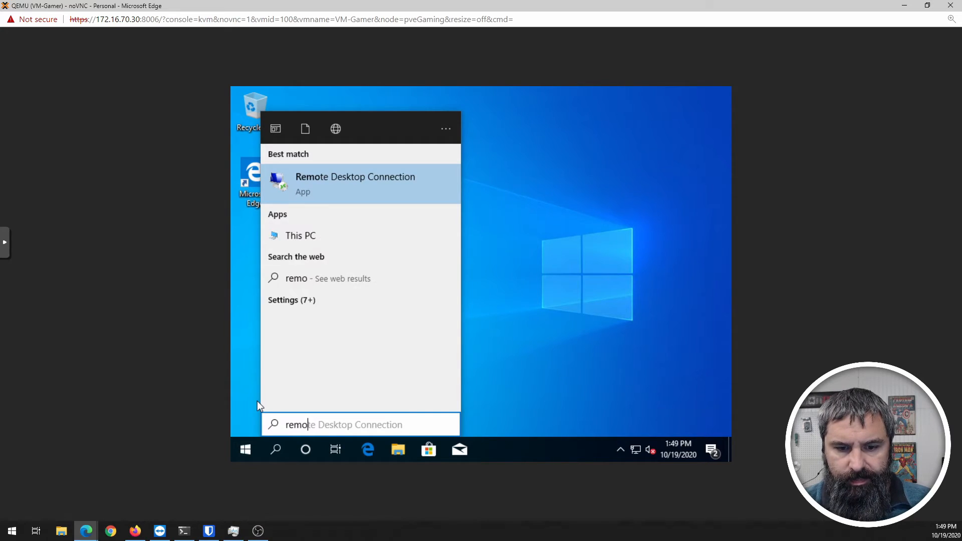
key(BackSpace)
key(BackSpace)
key(BackSpace)
key(BackSpace)
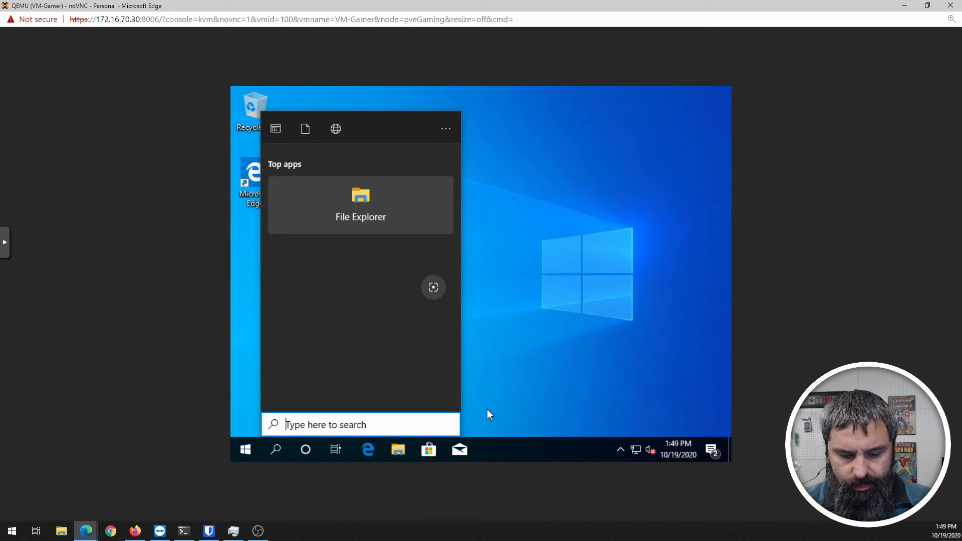
Search Windows in the VM for "remote de", open the Remote desktop settings and enable Remote Desktop.
text(remote)
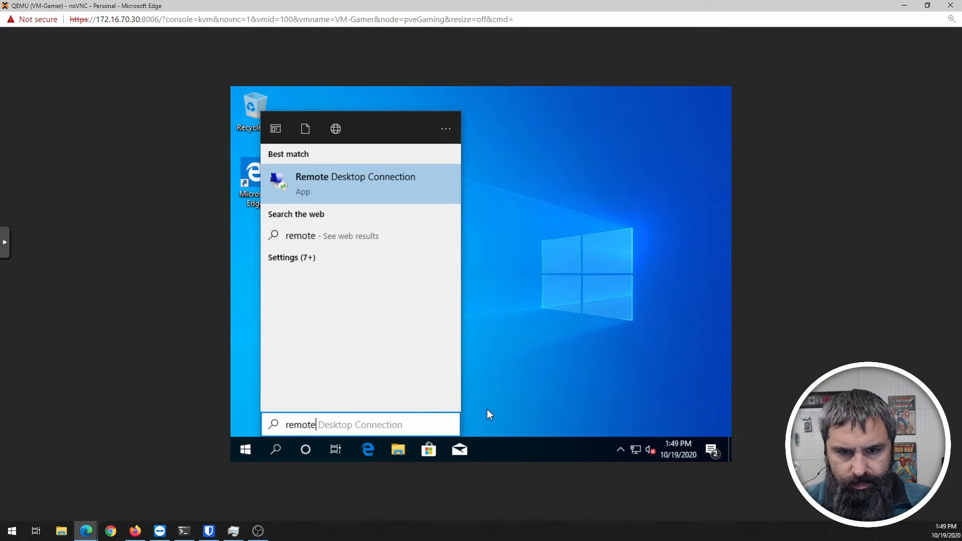
text( de)
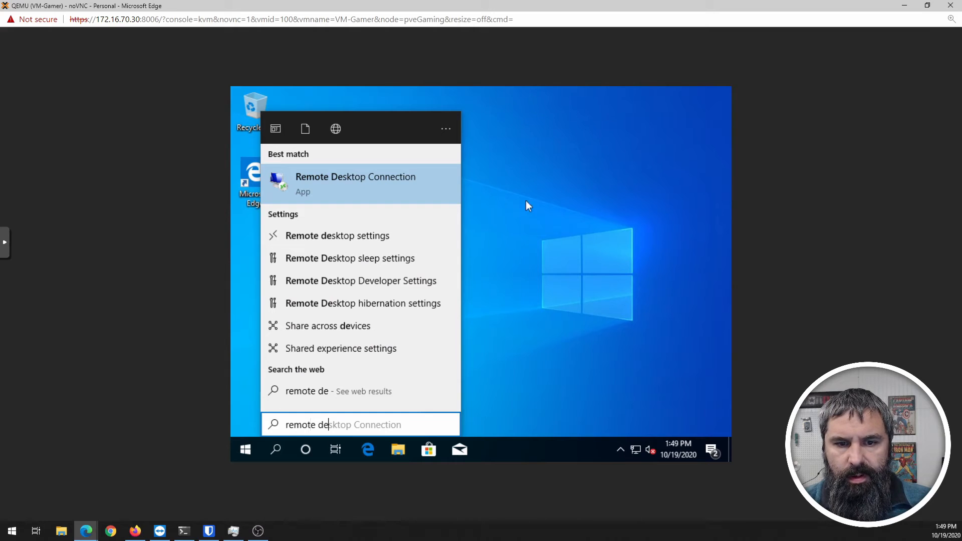
click(355, 236)
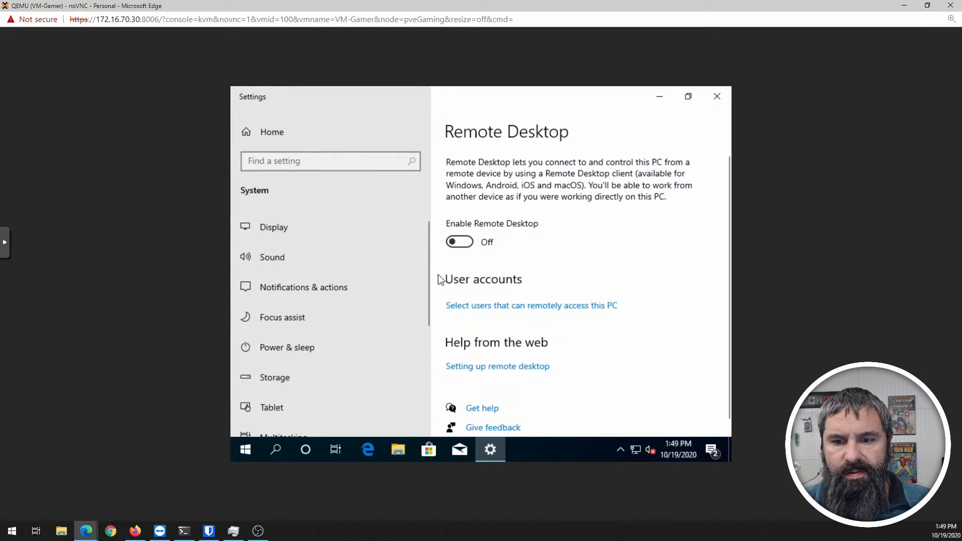
click(459, 242)
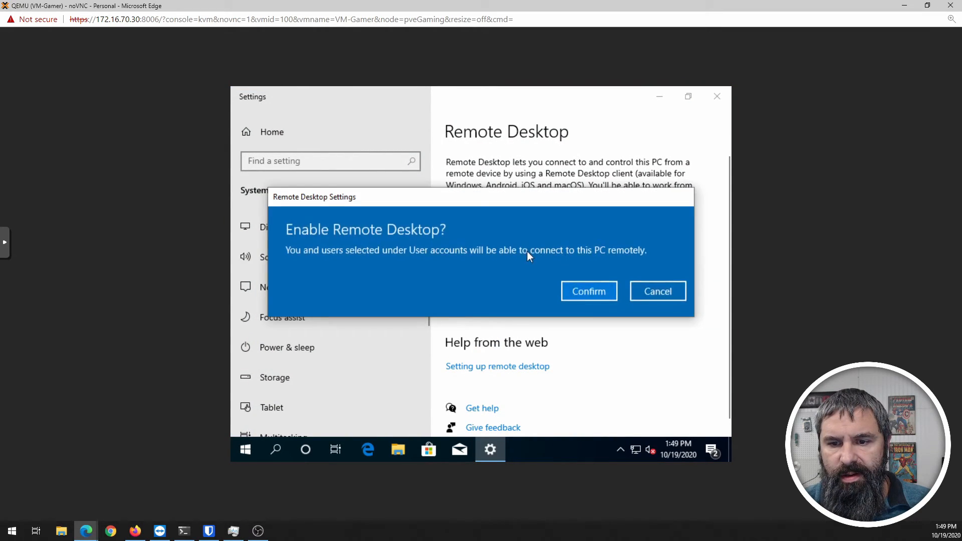
click(592, 296)
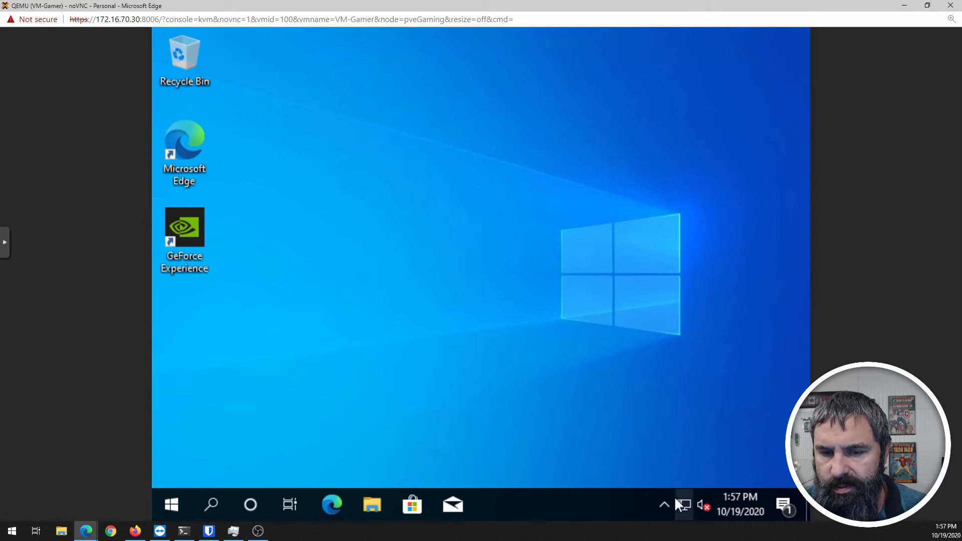
Open the NVIDIA Control Panel in the VM, accept its software license agreement and close the resulting message.
click(663, 503)
right_click(677, 473)
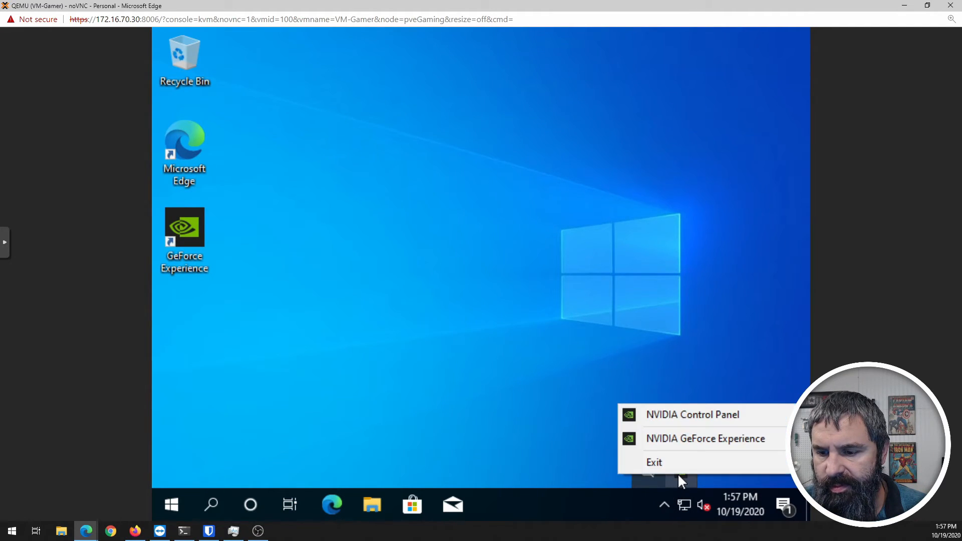
click(680, 412)
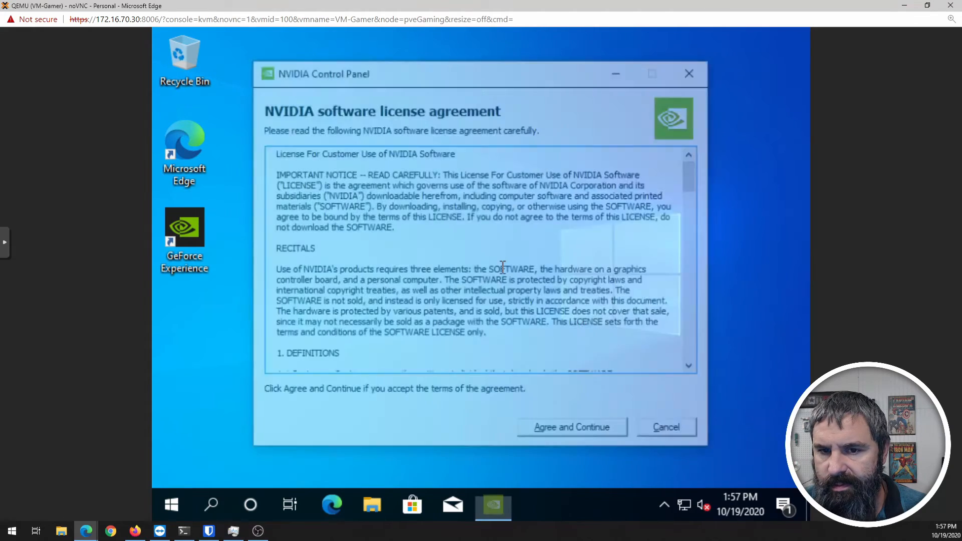
click(575, 431)
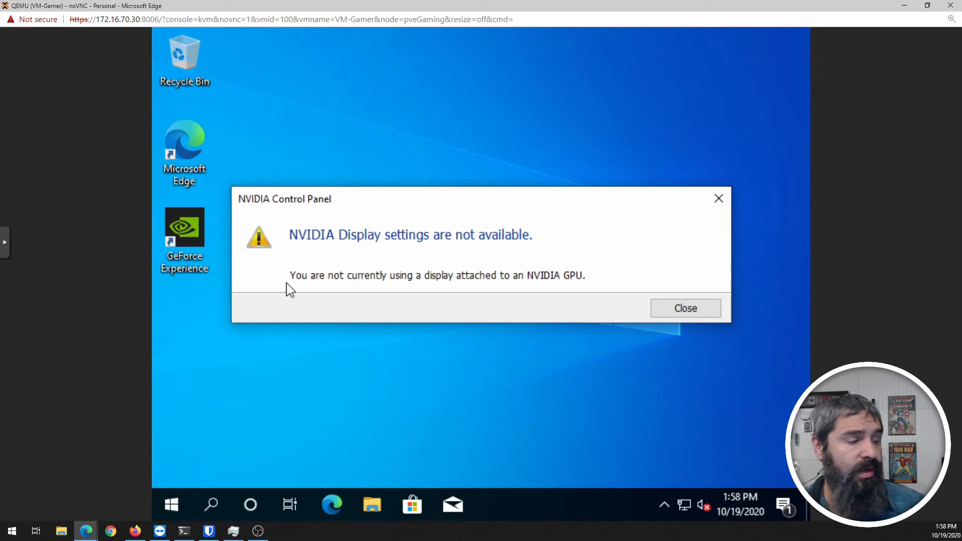
click(684, 308)
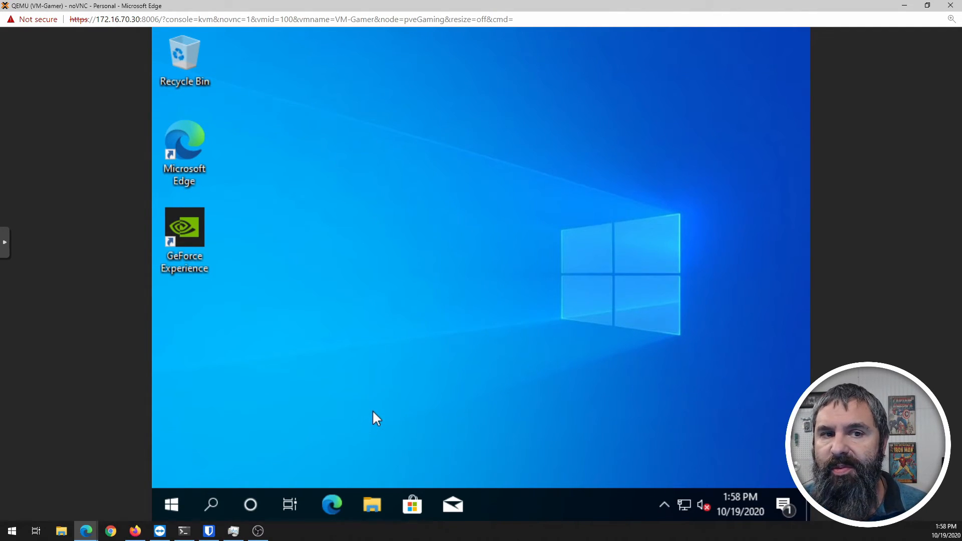
Switch to Remote Desktop Connection and review its display option for using all monitors and its local resources settings.
right_click(689, 498)
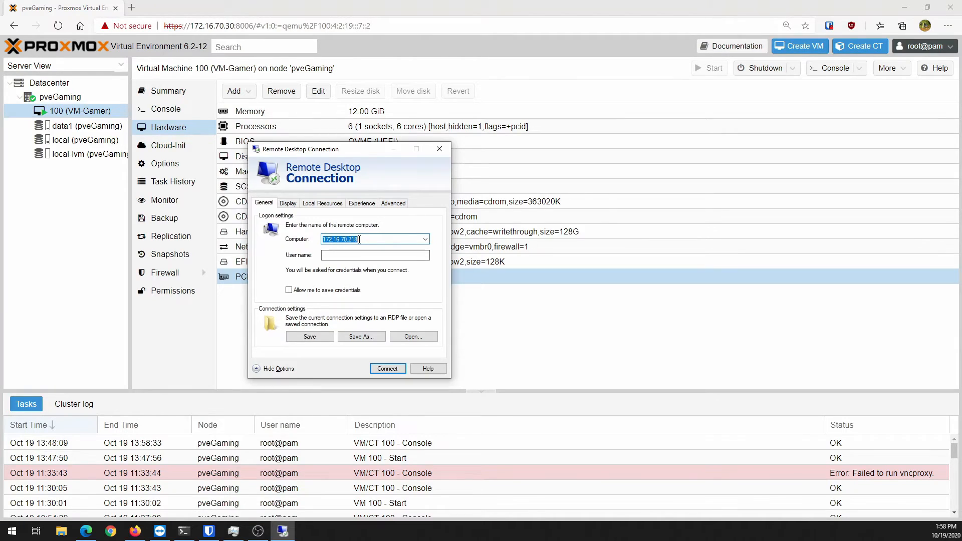
click(288, 202)
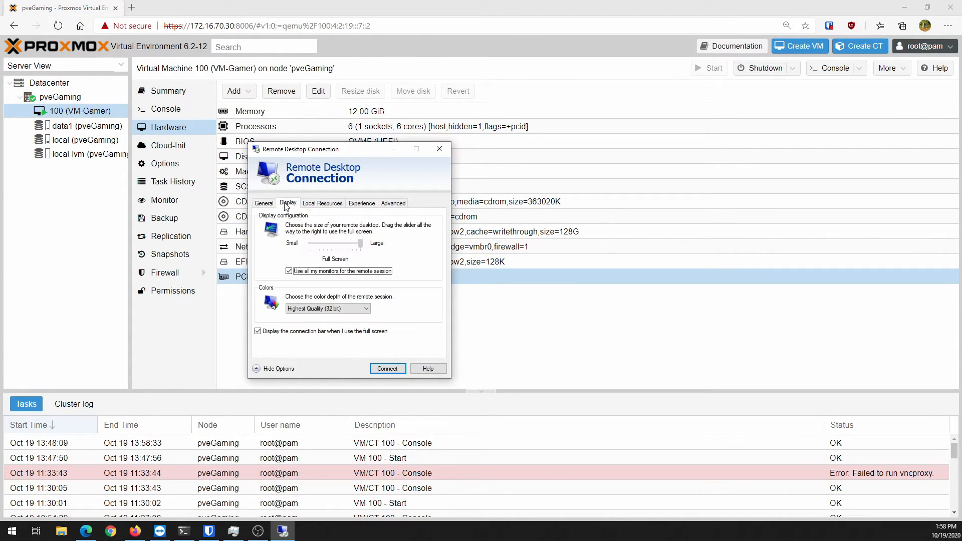
click(287, 271)
click(321, 203)
click(310, 339)
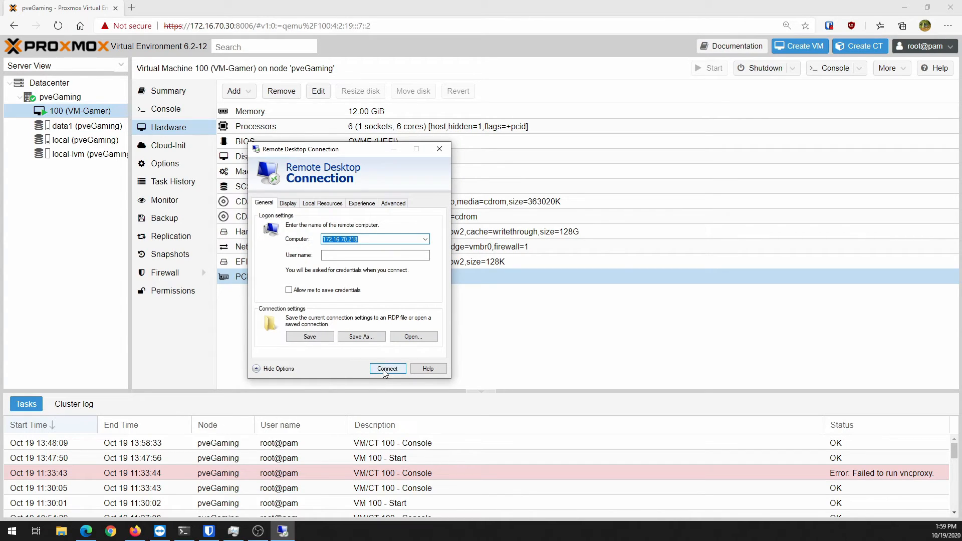
Connect to the VM at 172.16.70.218 through Remote Desktop and open Task Manager with full details inside it.
click(384, 369)
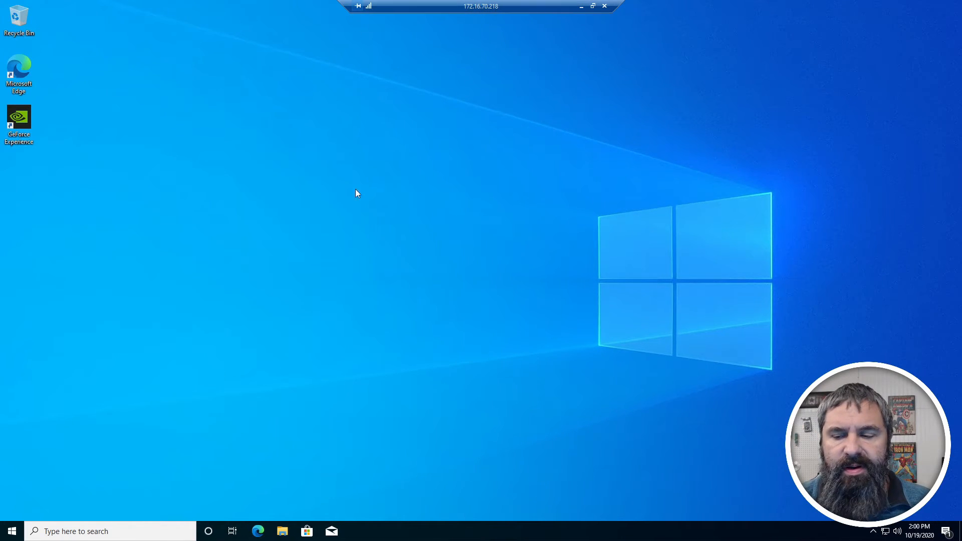
right_click(499, 533)
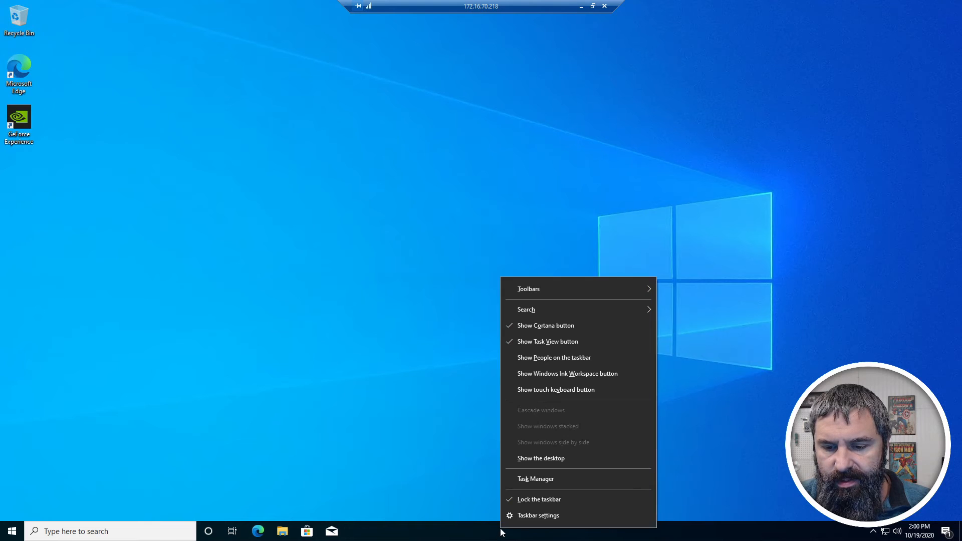
click(536, 479)
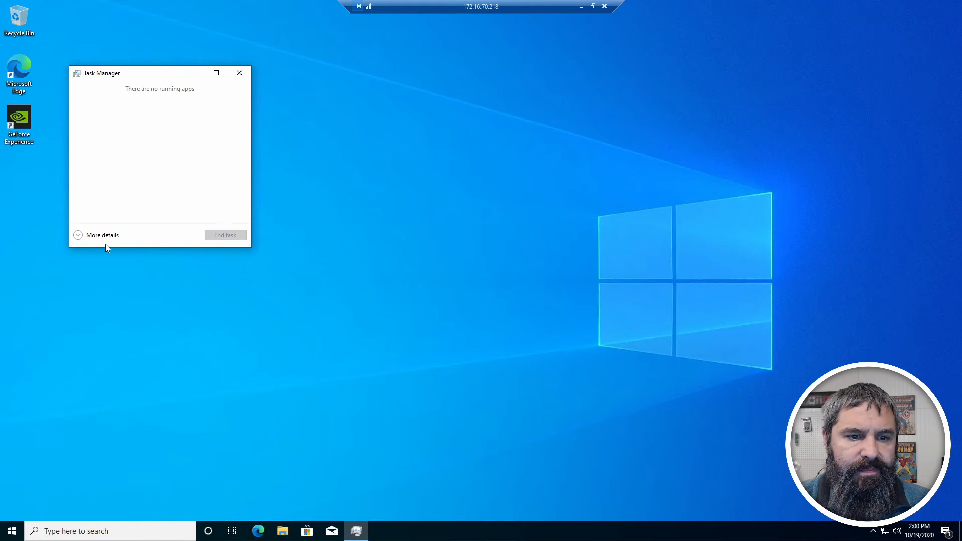
click(103, 239)
Examine the GPU 0 performance graphs and driver details in an enlarged Task Manager, and minimize it.
click(122, 97)
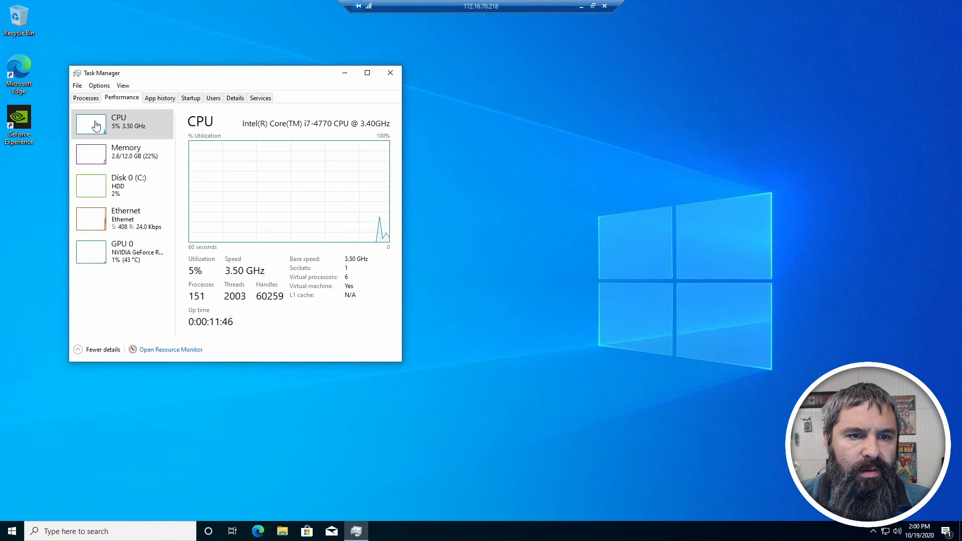
click(127, 245)
drag(401, 361, 812, 423)
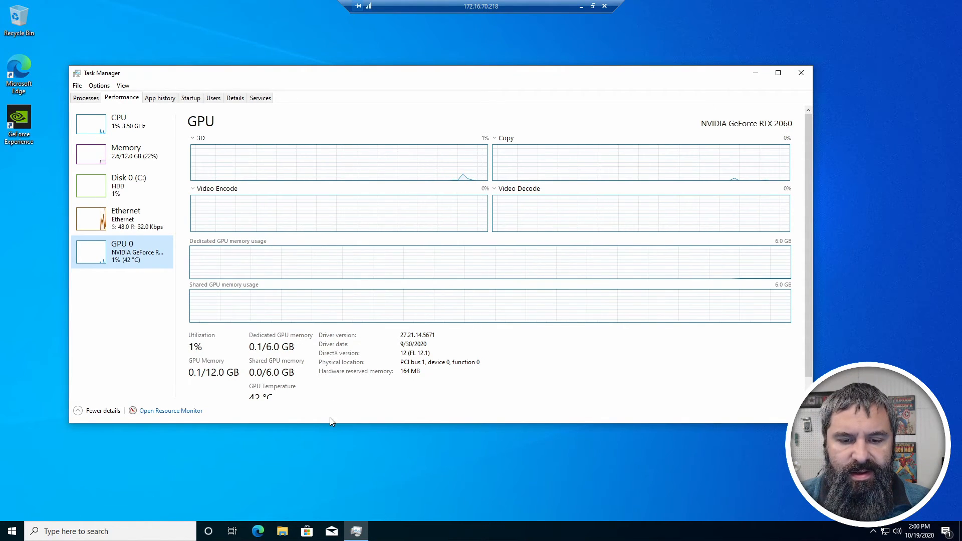
drag(332, 424, 311, 498)
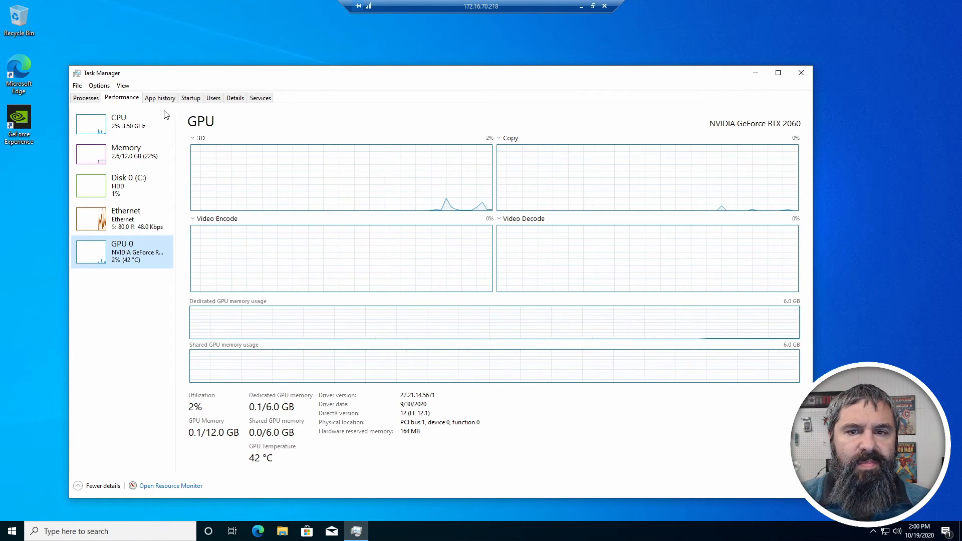
click(756, 73)
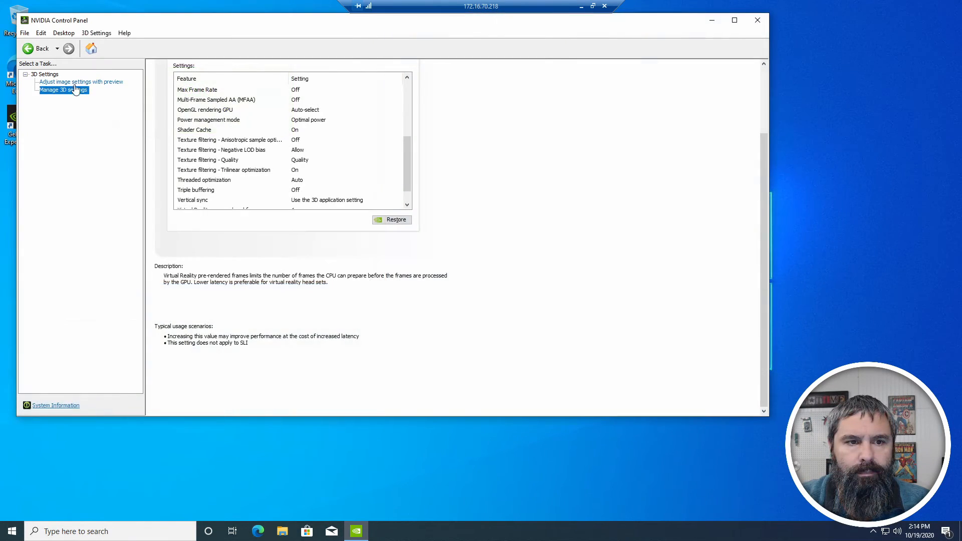
View the 3D preview under Adjust image settings with preview in the NVIDIA Control Panel and close the panel.
click(75, 82)
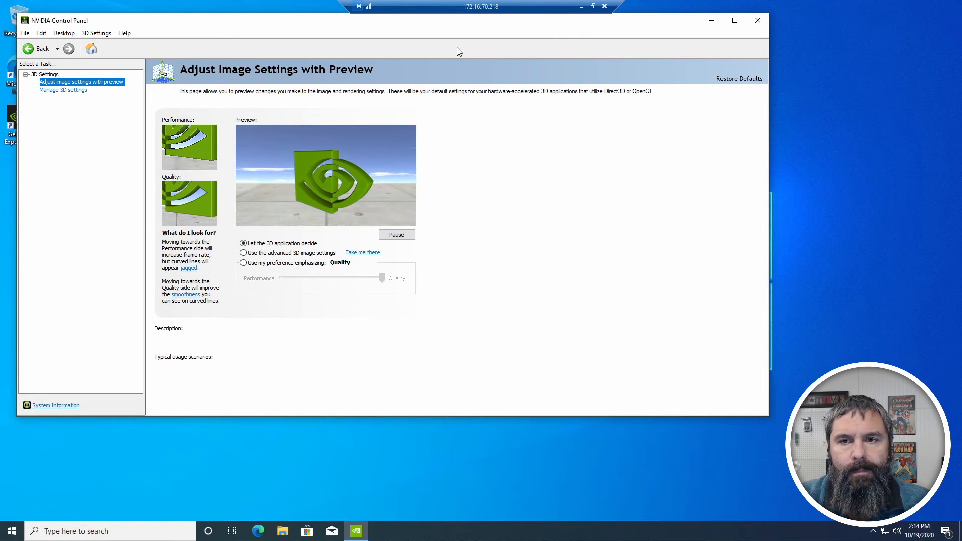
drag(399, 25, 443, 64)
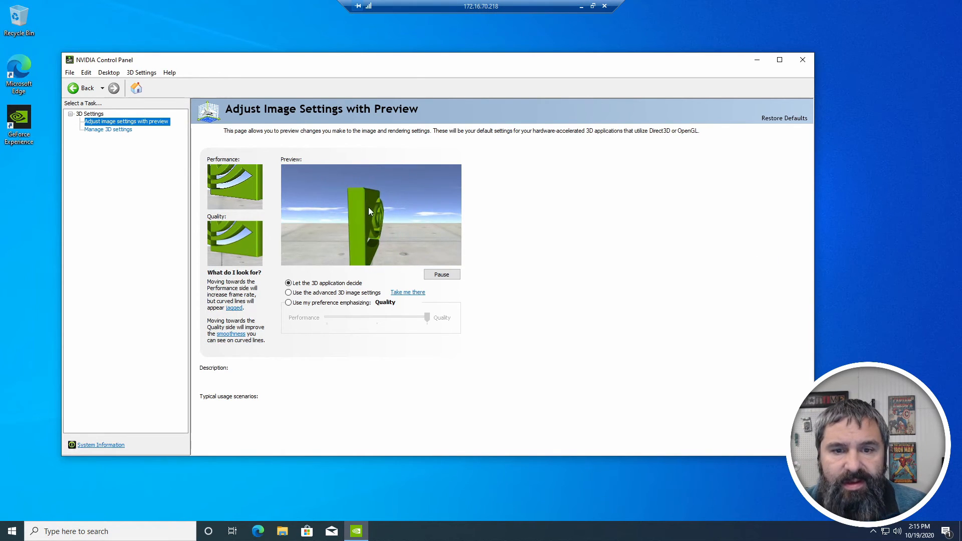
click(803, 60)
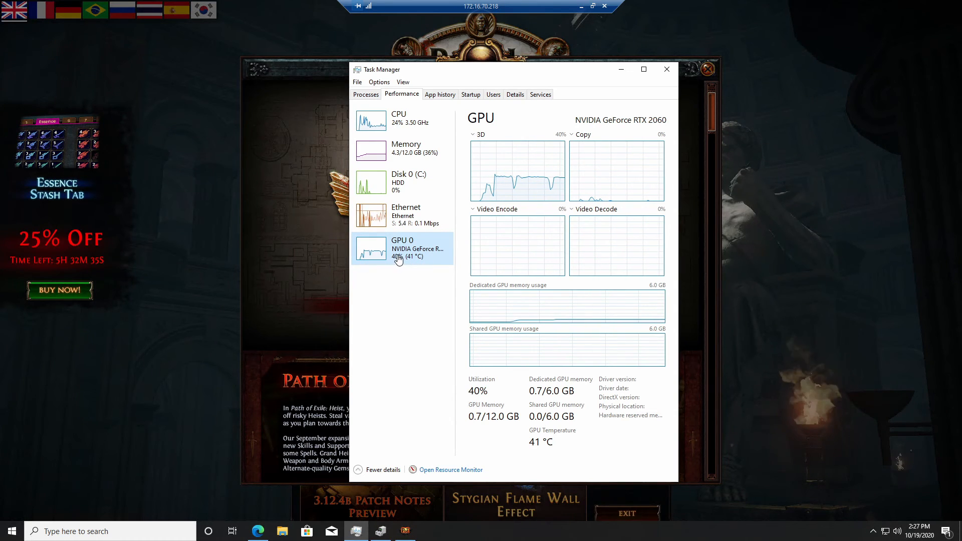
Move Task Manager aside over the game and shift the Remote Desktop connection bar off the game's performance graphs.
drag(498, 76, 300, 85)
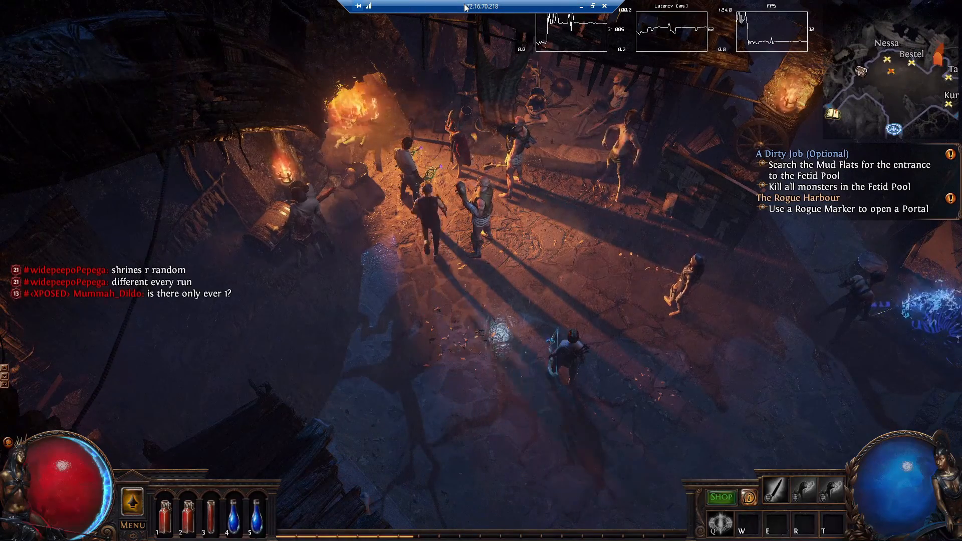
drag(475, 9, 435, 1)
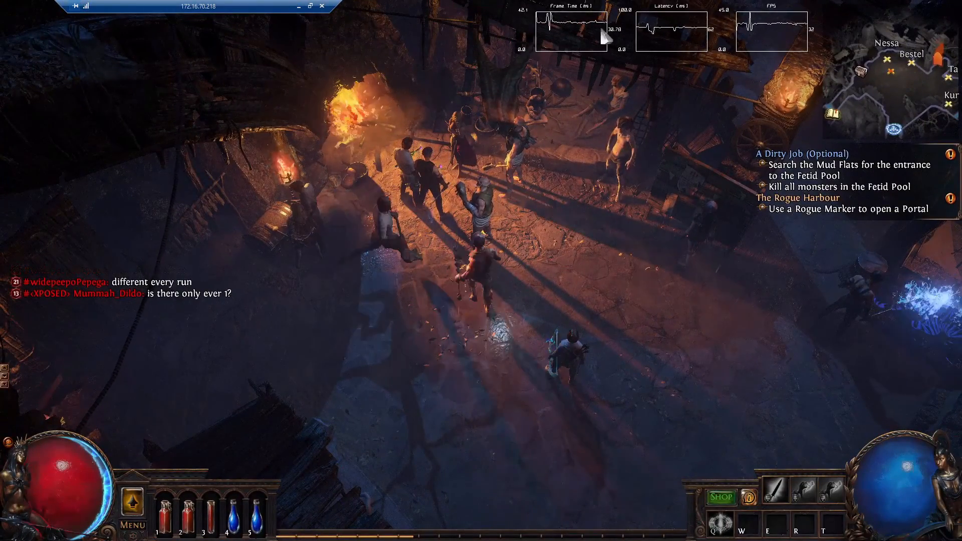
Lead the game character out of town into The Coast and fight the monsters there to test the performance.
mouse_move(507, 253)
mouse_down()
mouse_move(529, 263)
mouse_move(567, 200)
mouse_move(540, 196)
mouse_move(493, 109)
mouse_move(428, 128)
mouse_move(434, 169)
mouse_up()
click(435, 169)
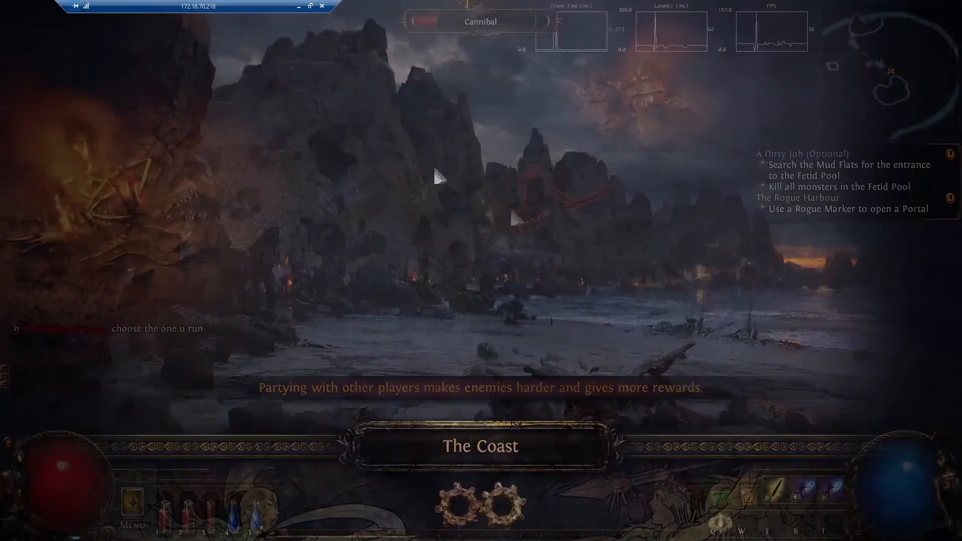
click(520, 198)
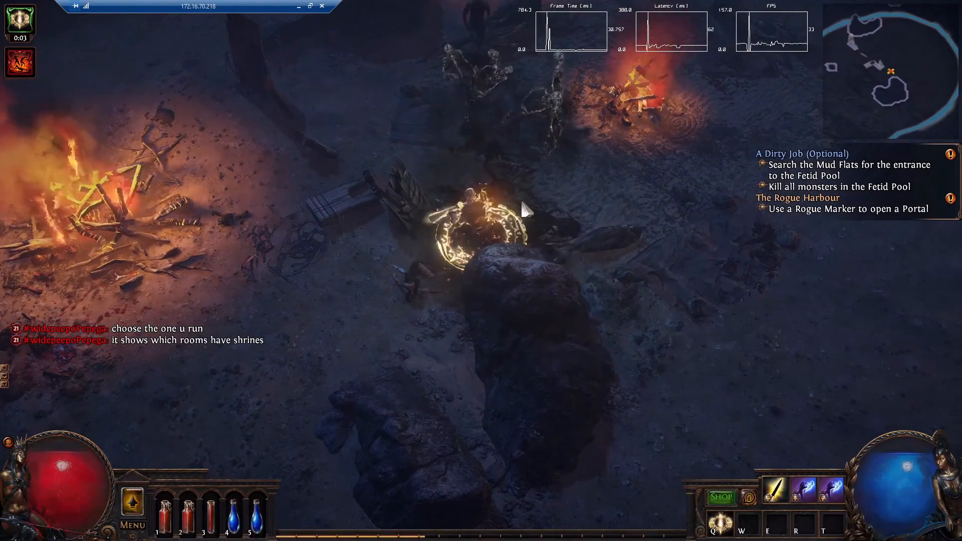
key(q)
mouse_move(481, 143)
mouse_down()
mouse_move(475, 119)
mouse_move(450, 119)
mouse_move(412, 181)
mouse_up()
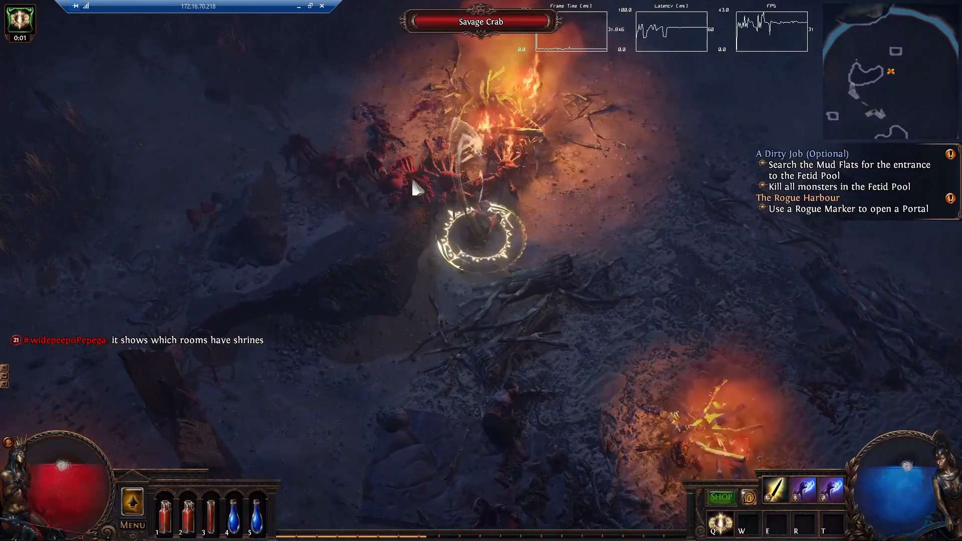
key(q)
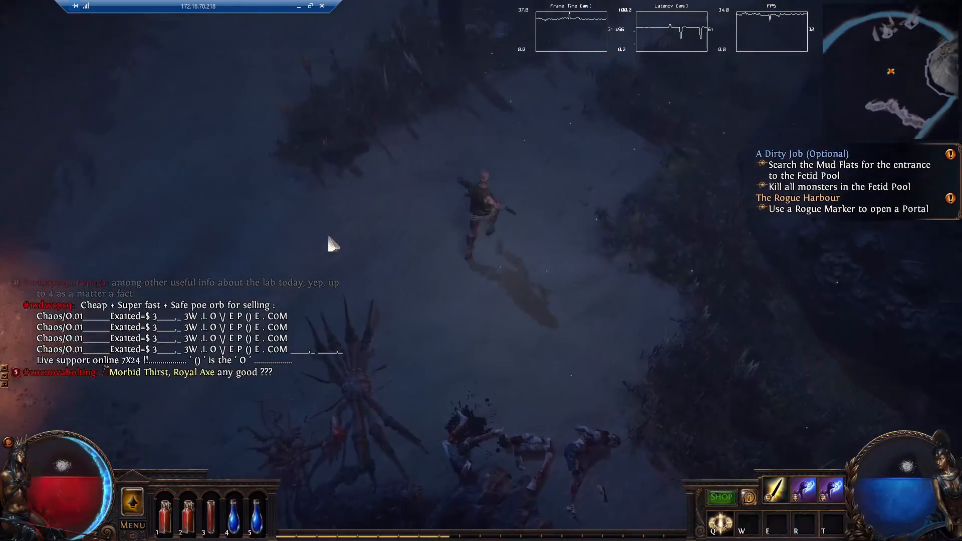
click(327, 233)
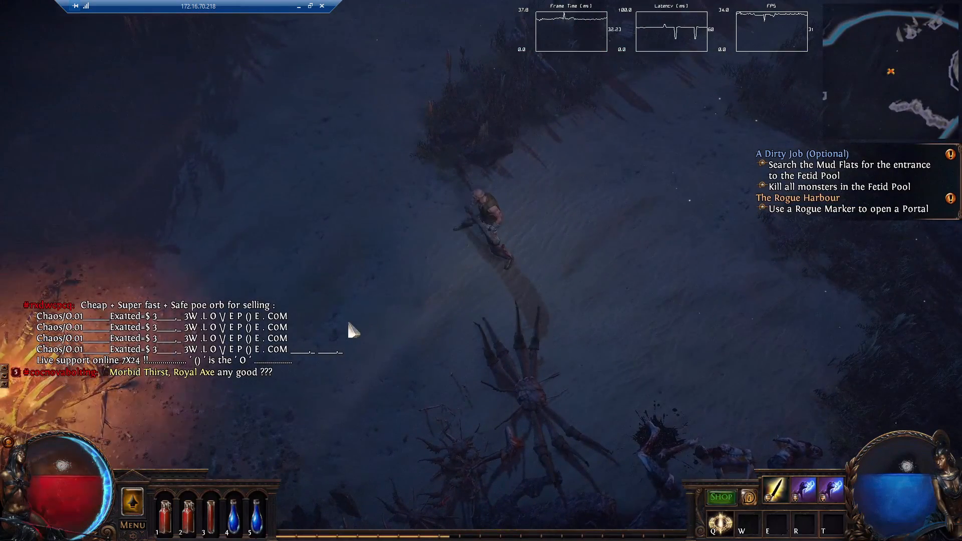
Review the display mode choices in the game's graphics options and return to moving the character.
click(133, 502)
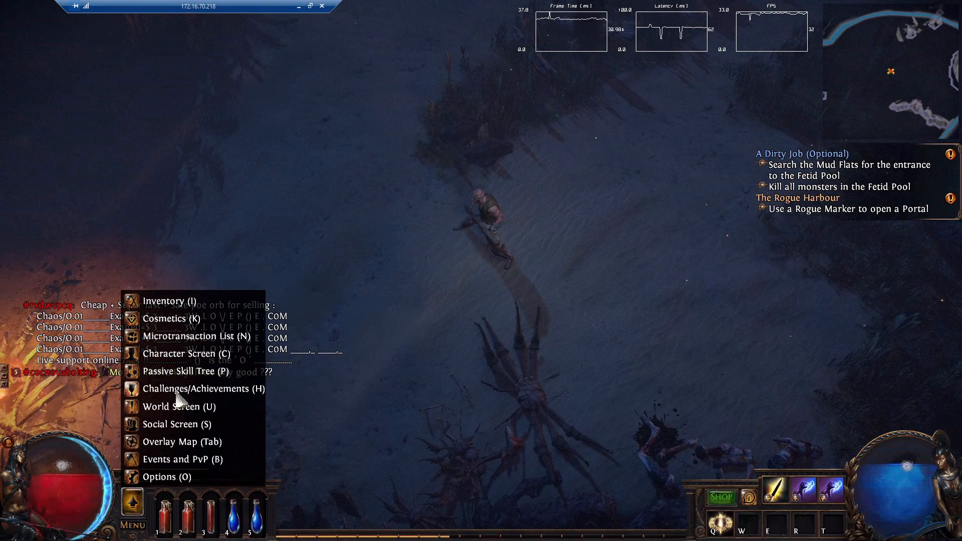
click(160, 476)
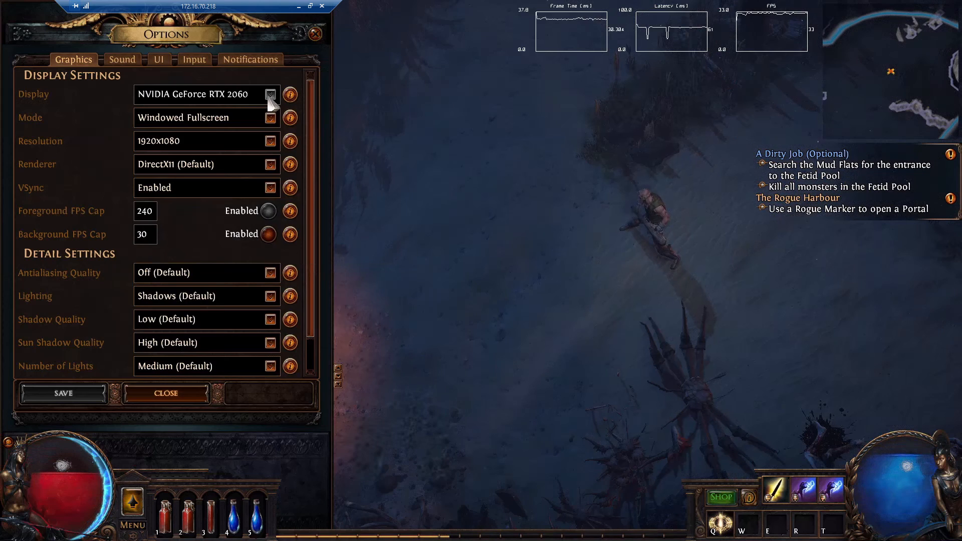
click(272, 117)
click(272, 116)
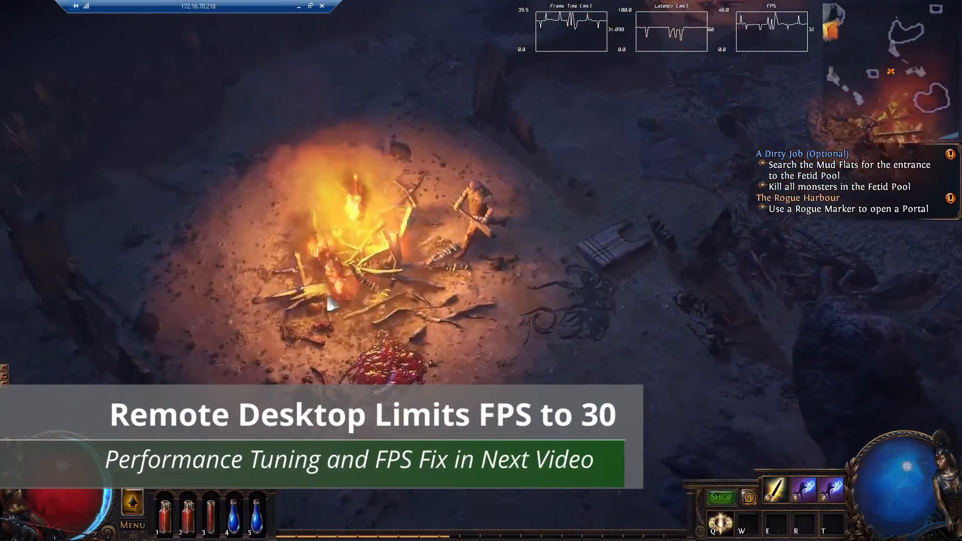
mouse_move(327, 296)
mouse_down()
mouse_move(475, 309)
mouse_move(419, 342)
mouse_move(426, 295)
mouse_move(397, 259)
mouse_move(380, 190)
mouse_up()
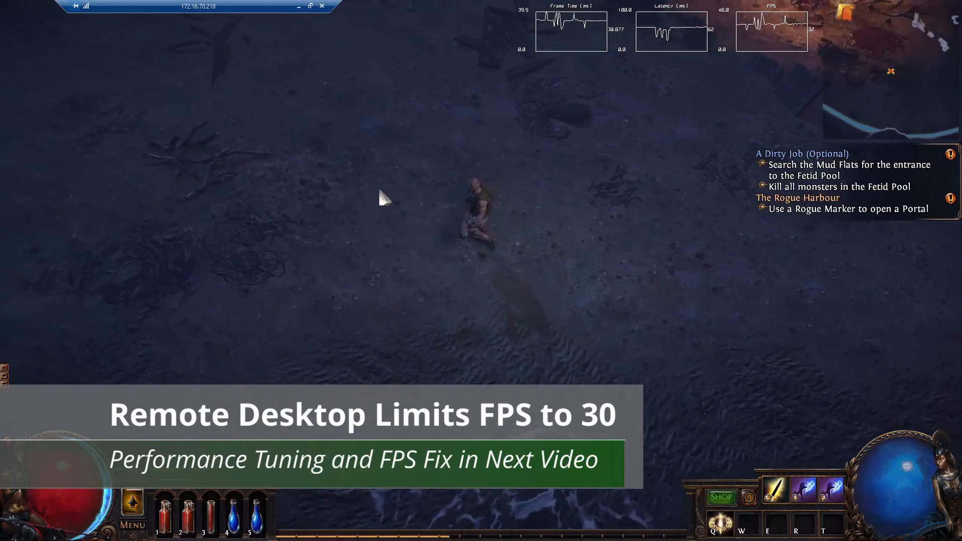